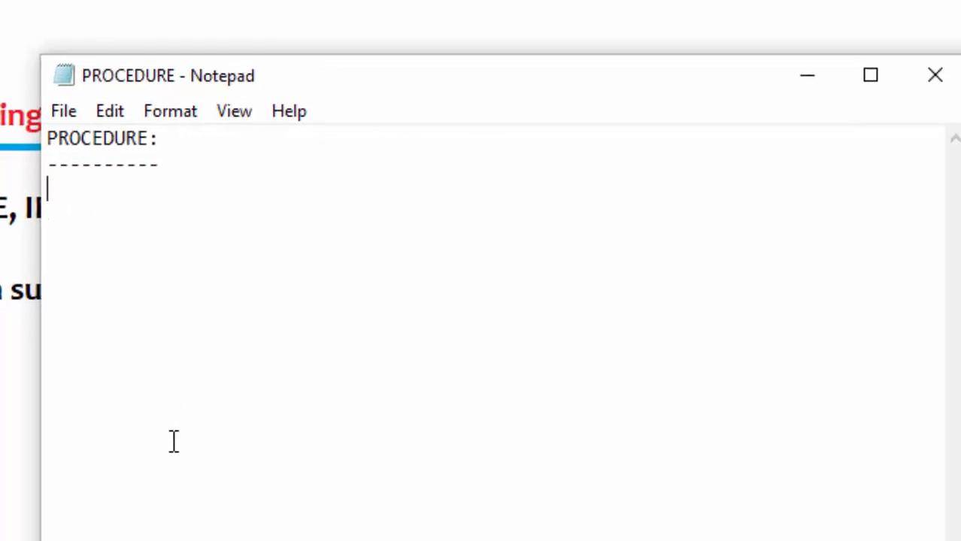
Write "Hi. welcome into this video lesson" below the PROCEDURE heading of the note
type("Hi")
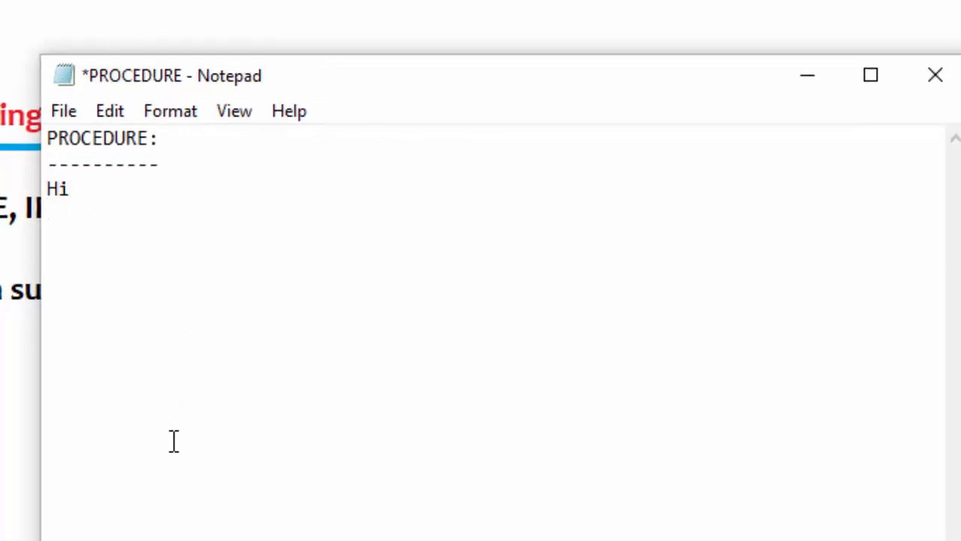
type(". welcome")
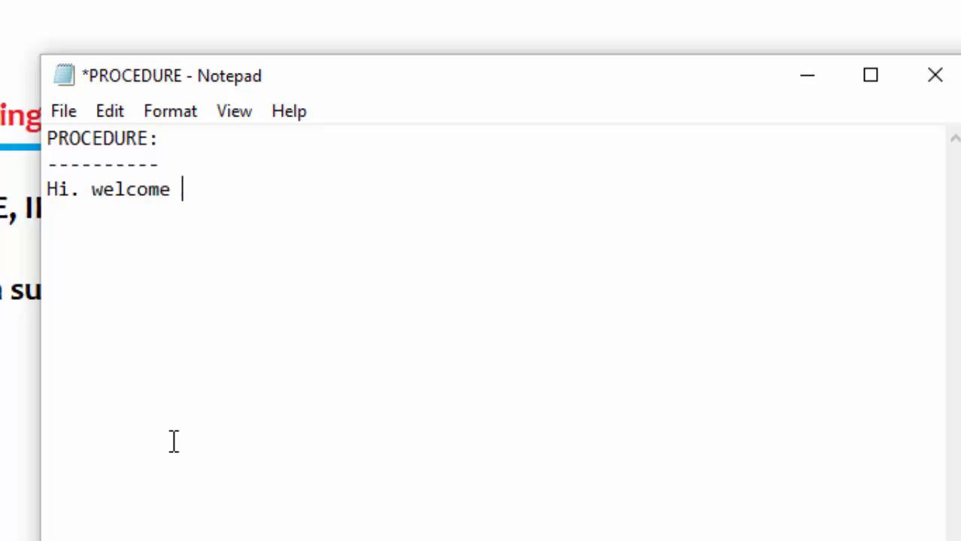
type(" into th")
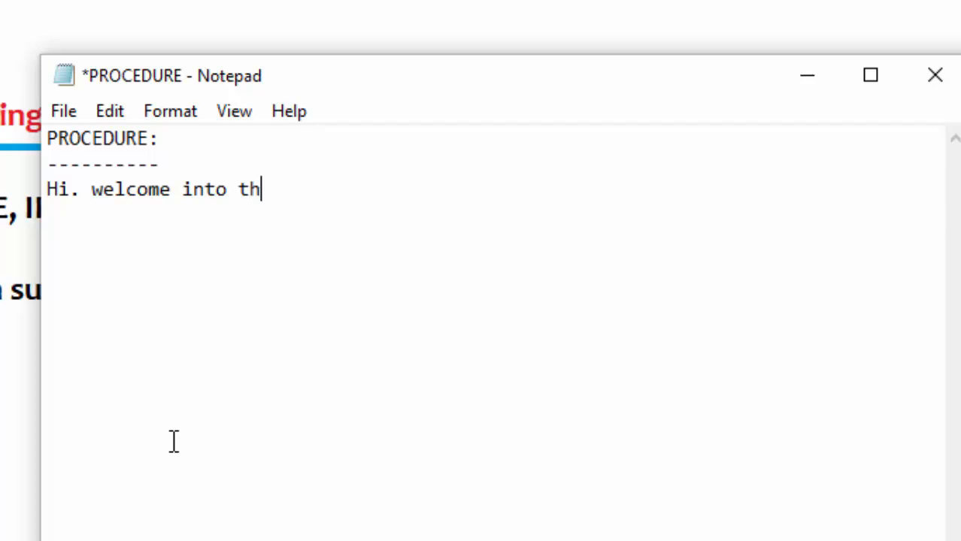
type("is vide")
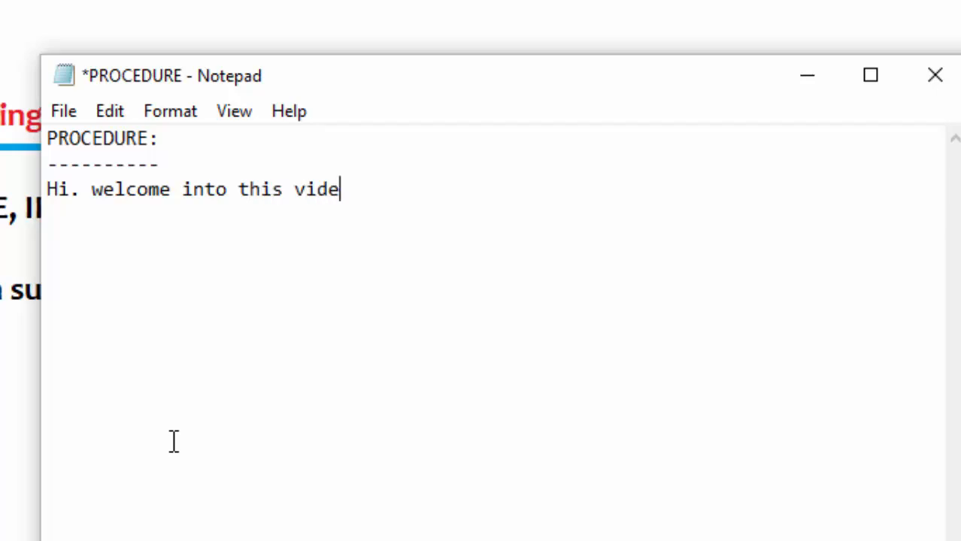
type("o lesson")
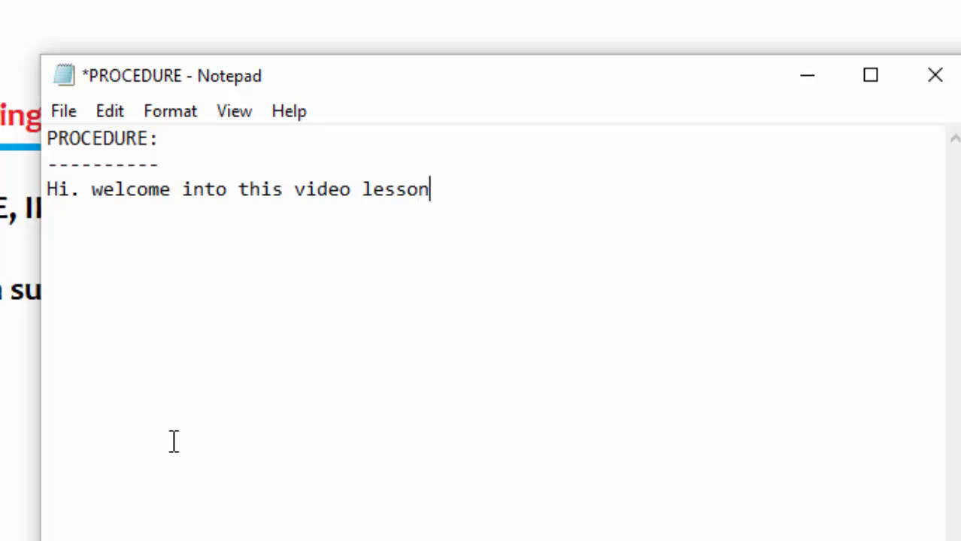
Continue the line with ". Here, we are going to" and put "use IF function" on a new line
type(". Here, we")
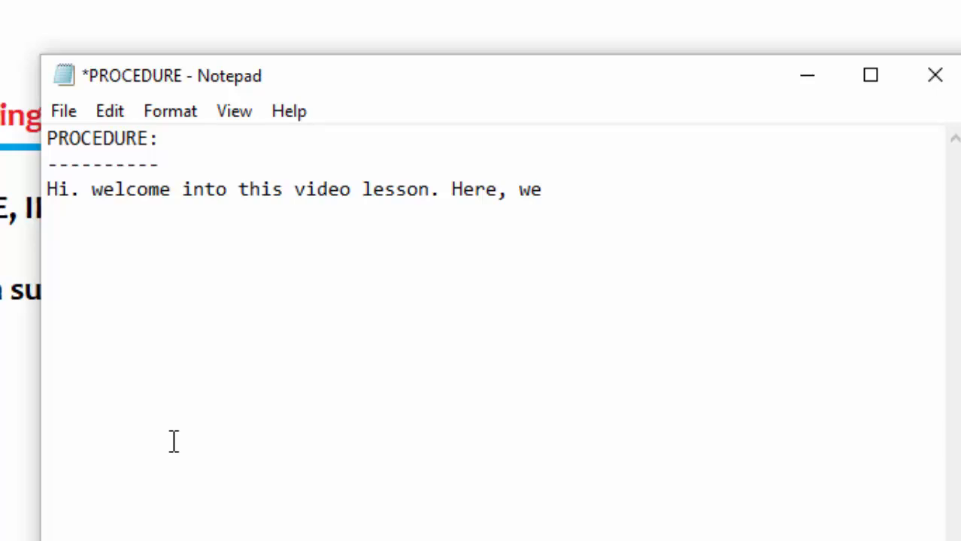
type(" are g")
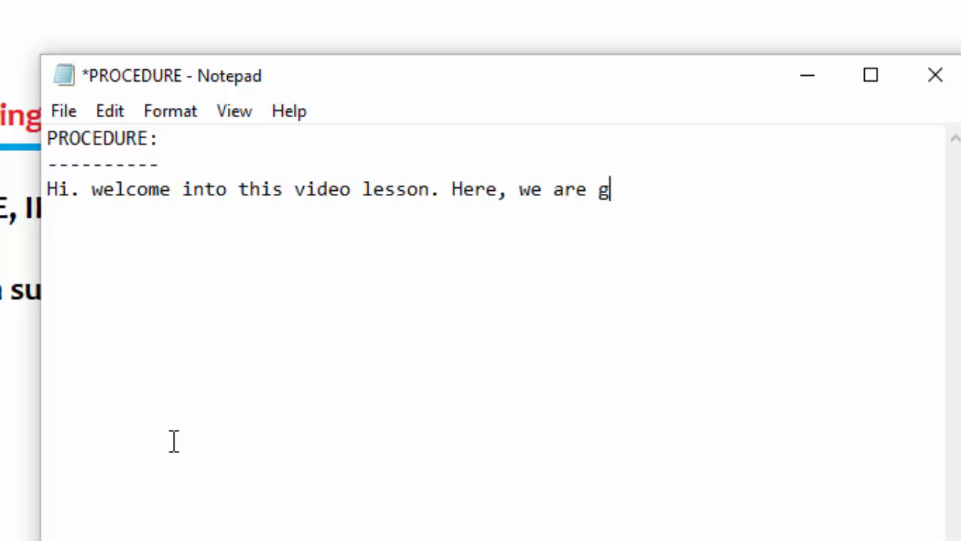
type("oing t")
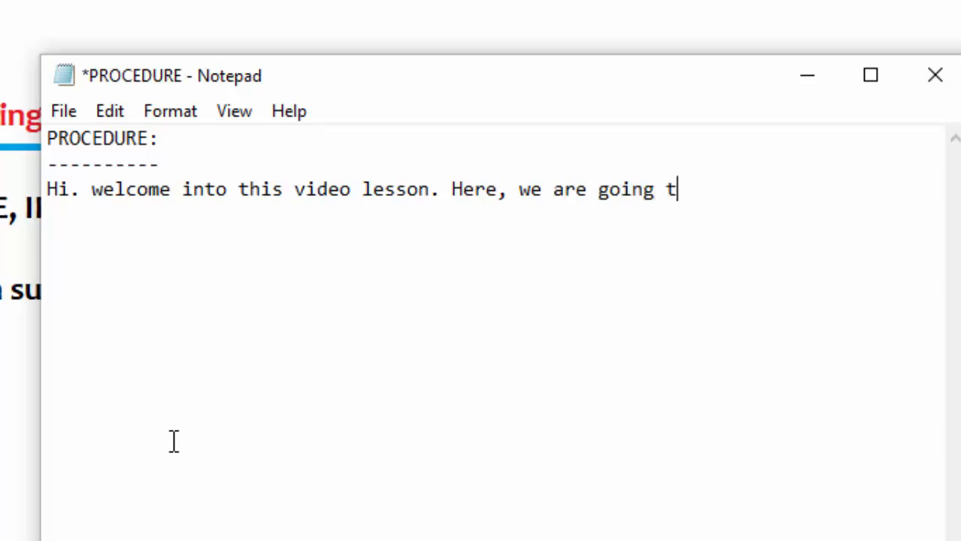
type("o")
key("Return")
type("use I")
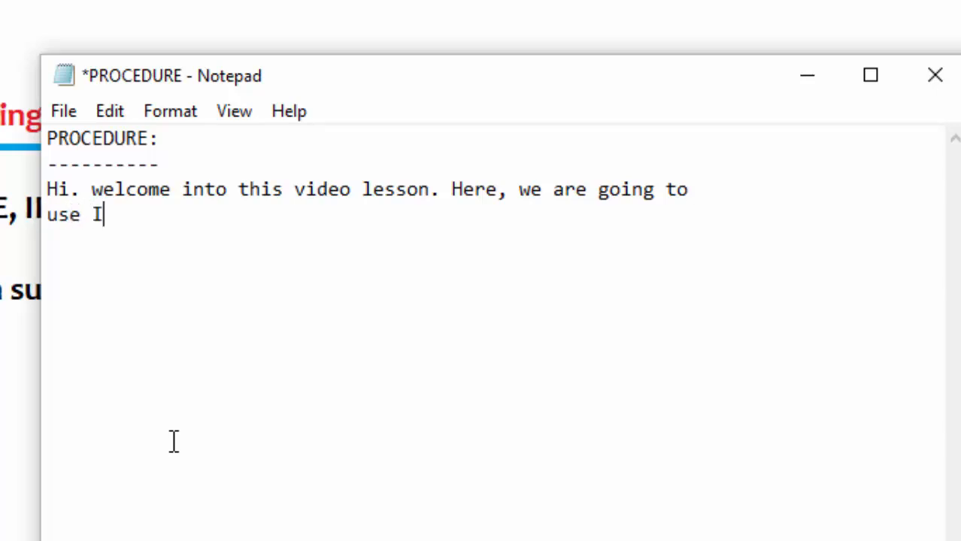
type("F func")
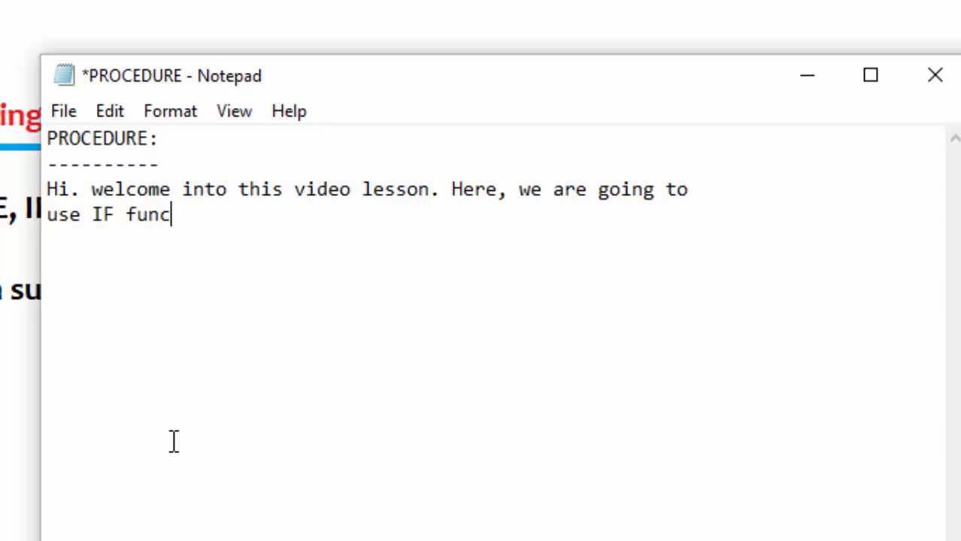
type("tion ")
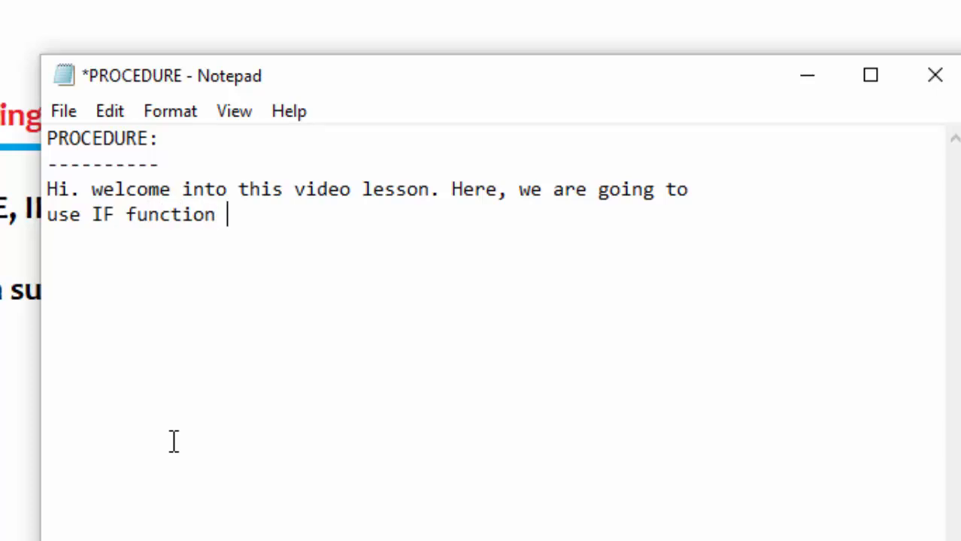
Complete the sentence with "to assign grades to average marks score by learners after a test in school."
type("to assign")
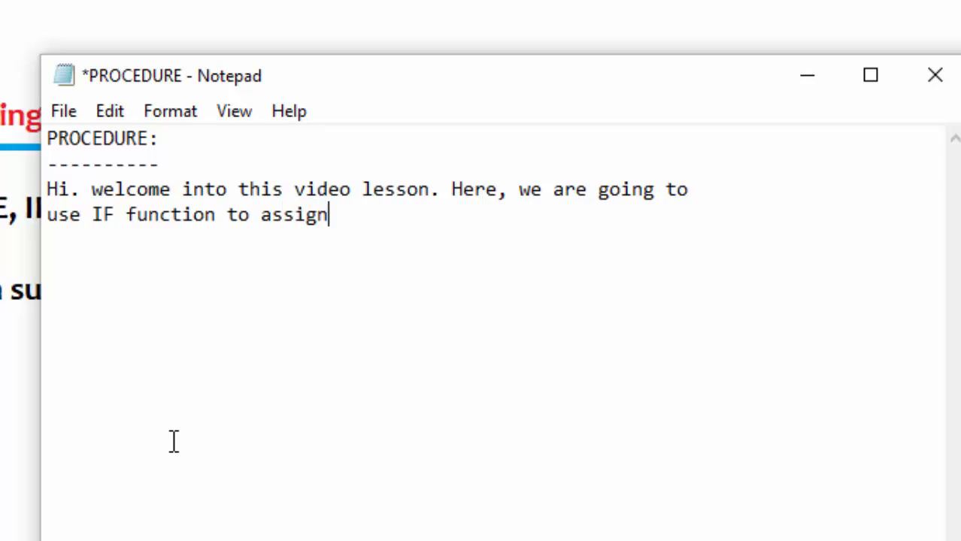
type(" grade")
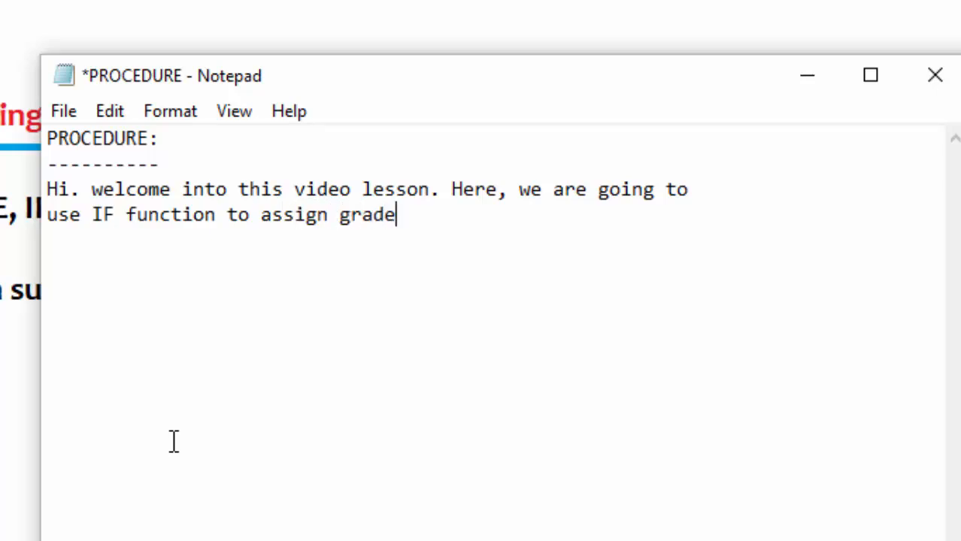
type("s to ave")
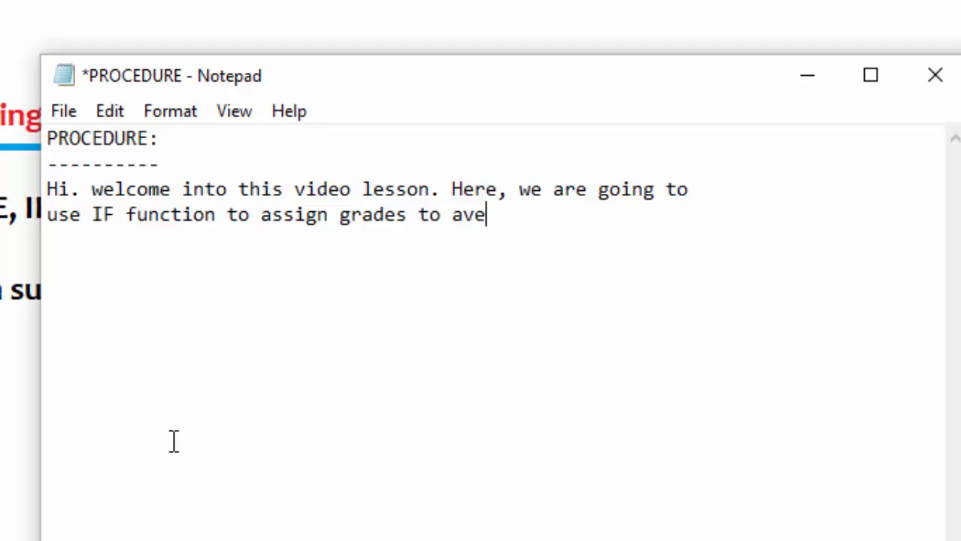
type("rage ")
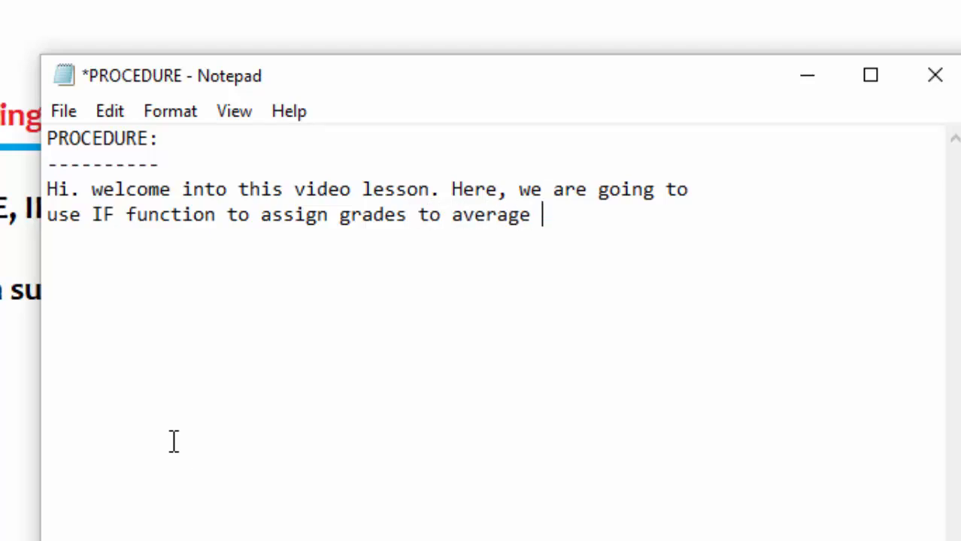
type("marks")
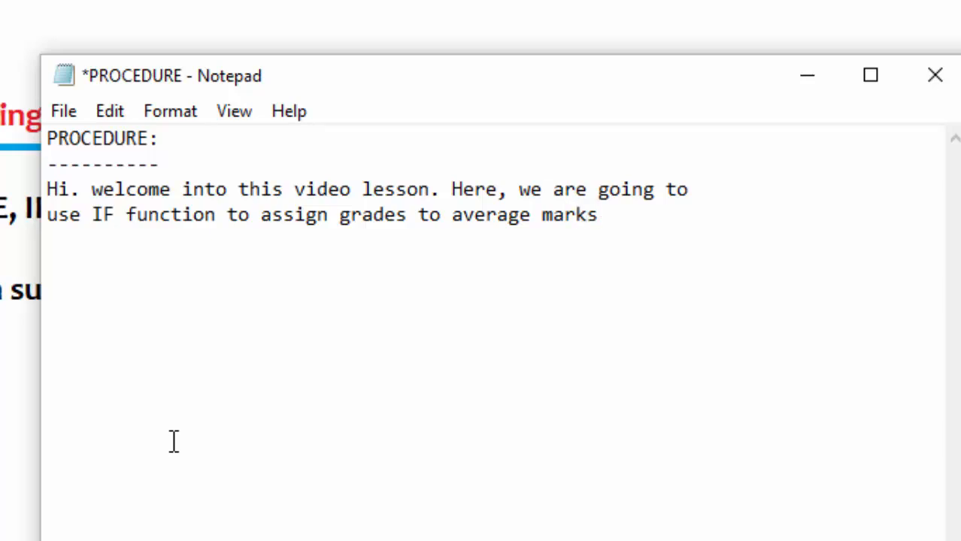
type(" score")
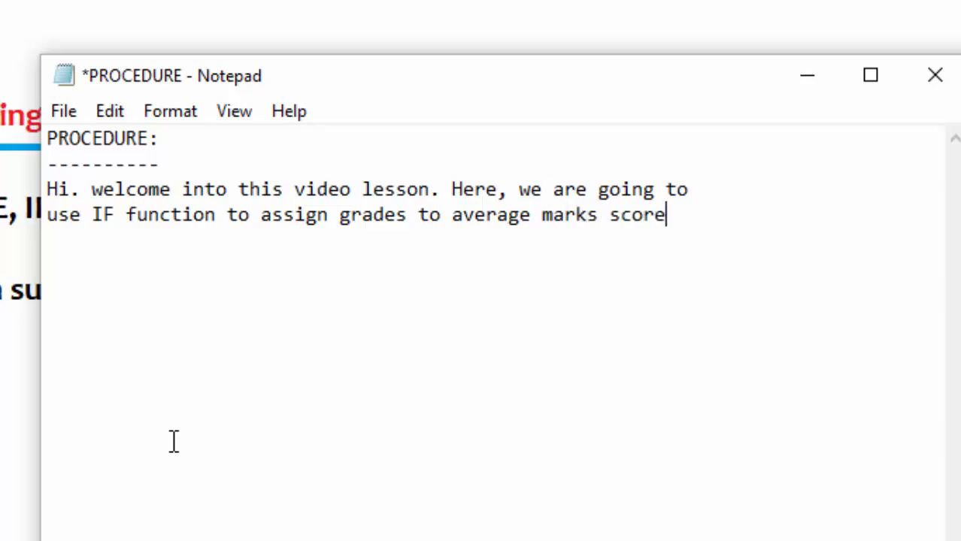
type(" by ")
type("lear")
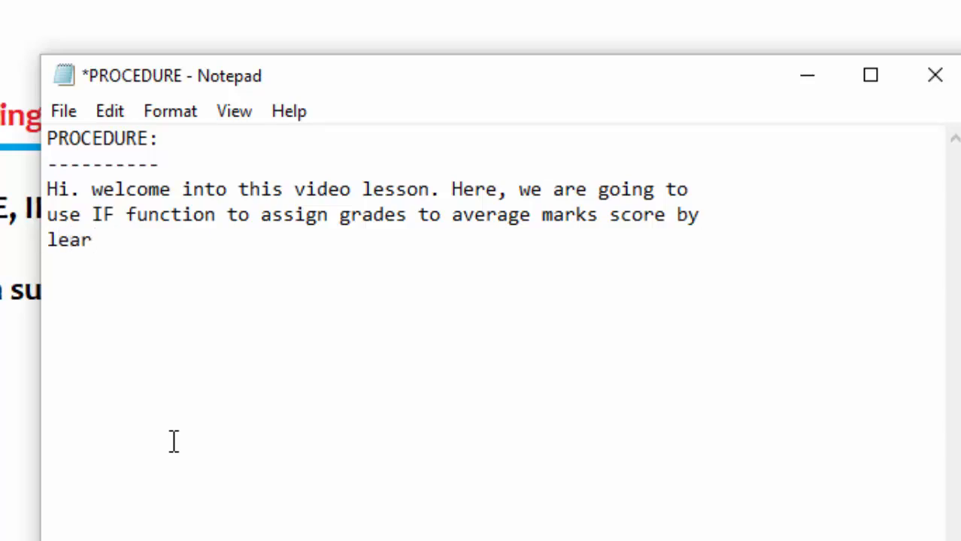
type("ners af")
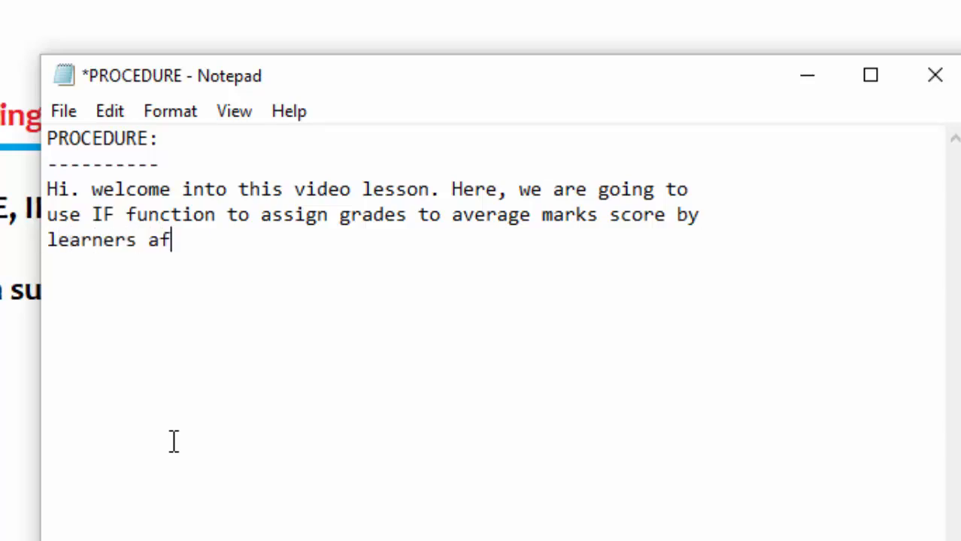
type("ter a ")
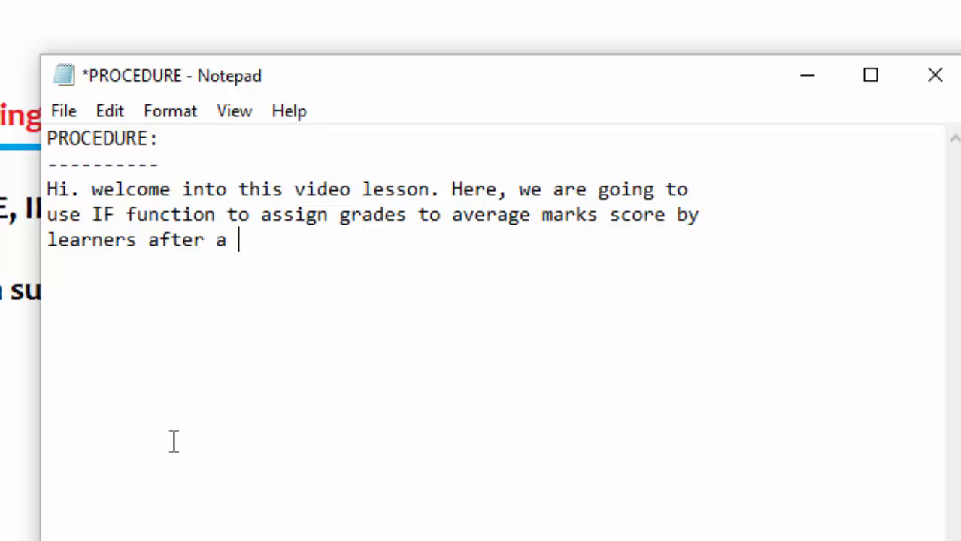
type("test")
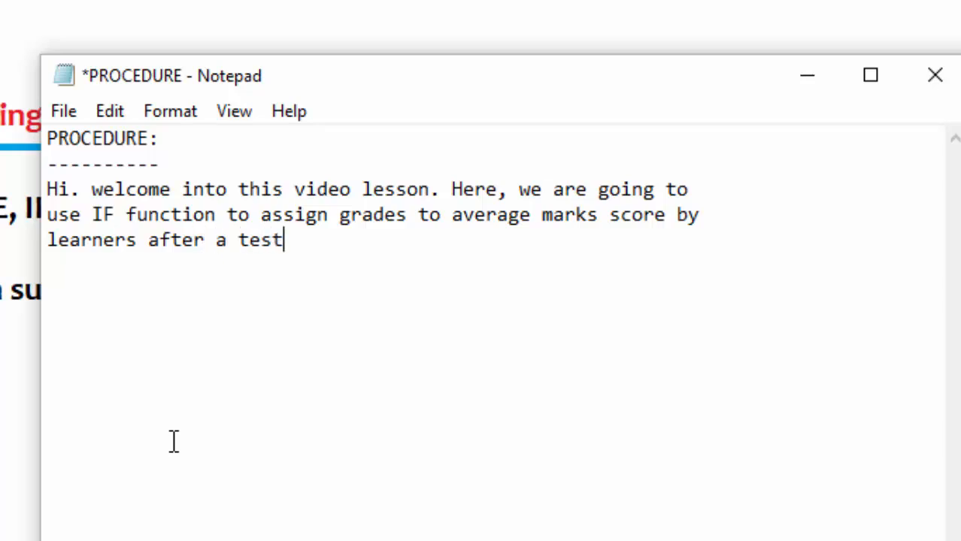
type(" in school.")
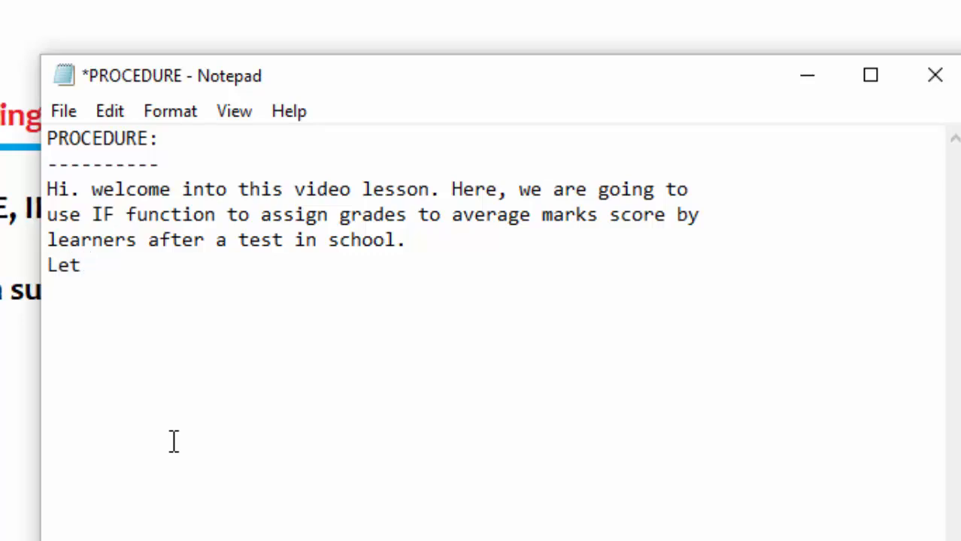
Add the line "Let us start MS Excel." and minimise the note to switch to the student marks worksheet in Excel
type("us sta")
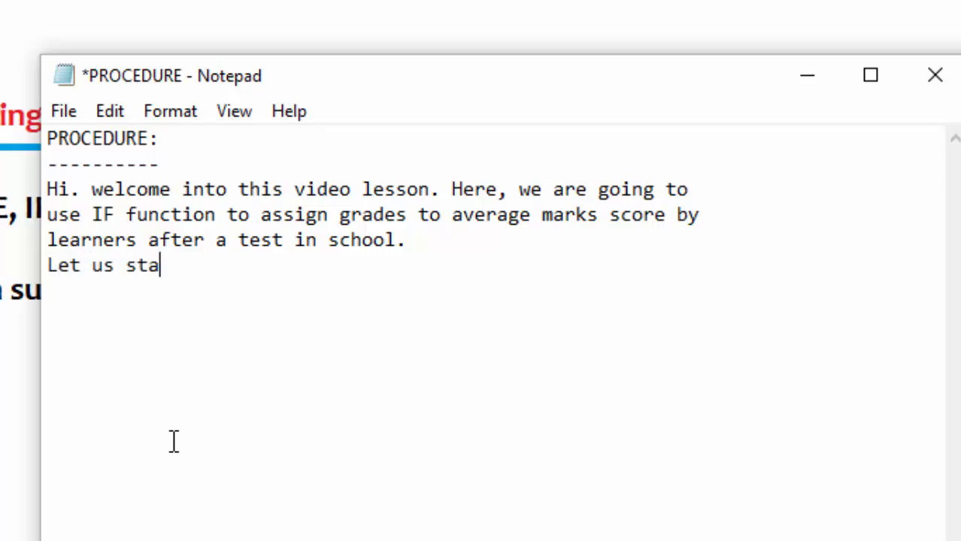
type("rt MS ")
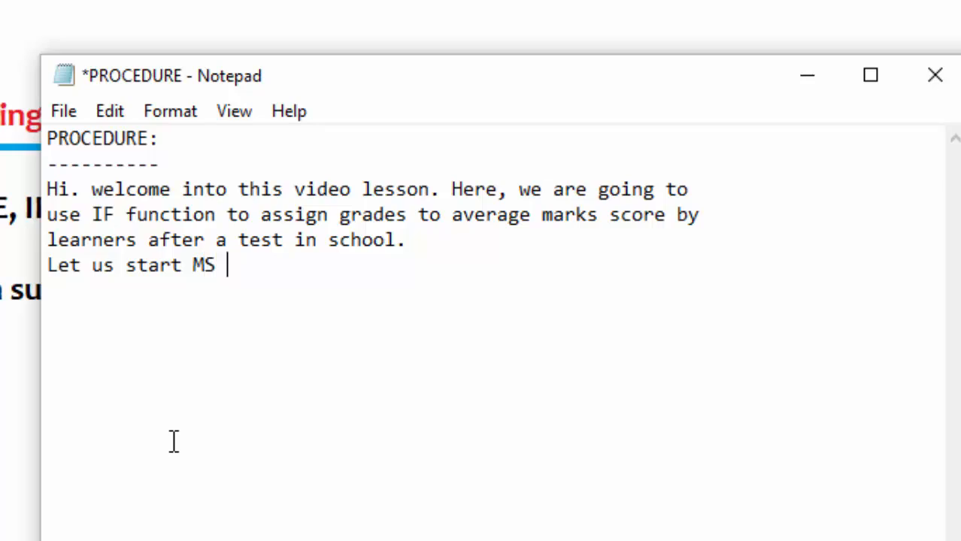
type("Excel.")
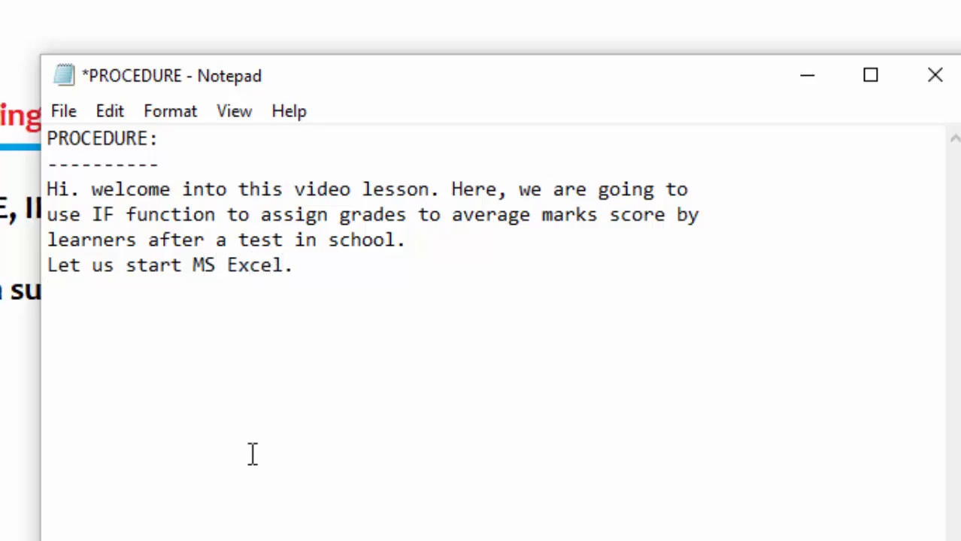
left_click(804, 83)
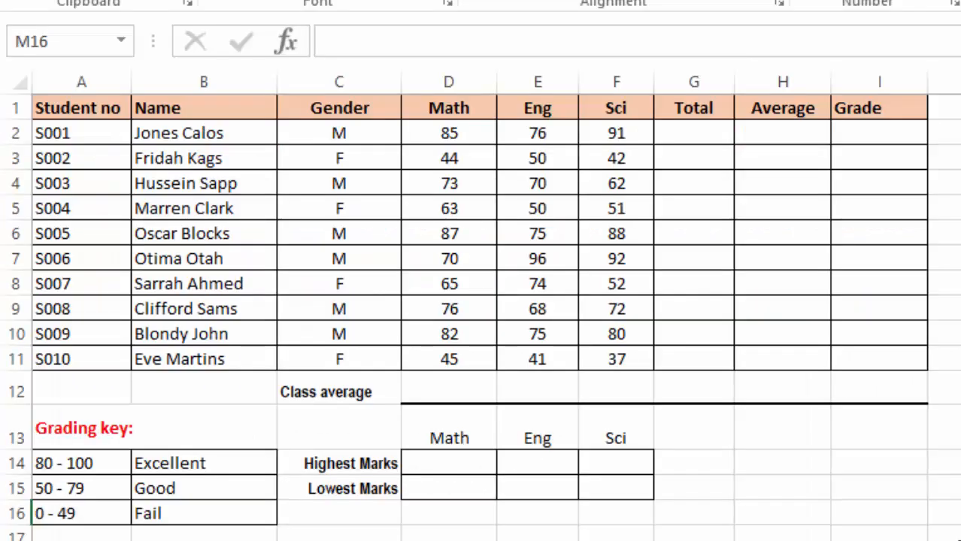
left_click(946, 535)
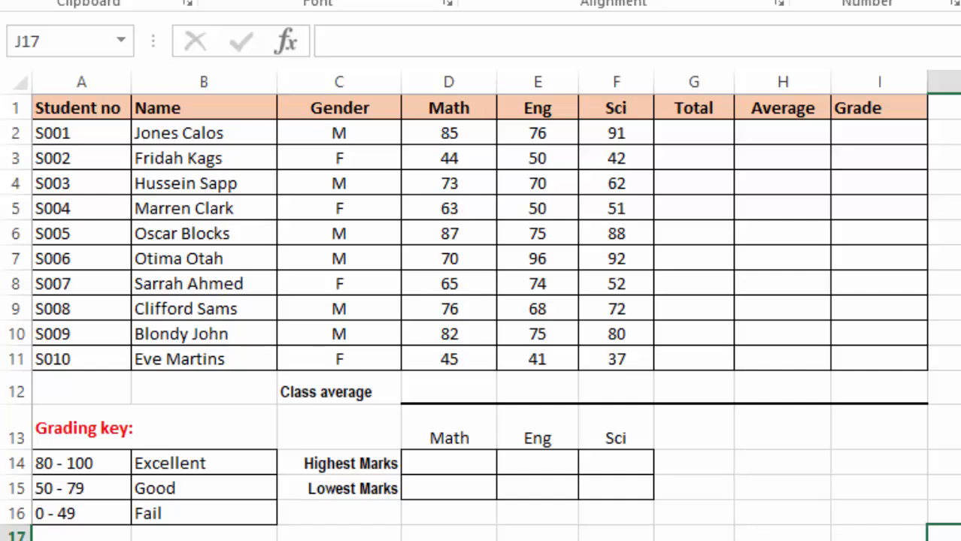
left_click(960, 359)
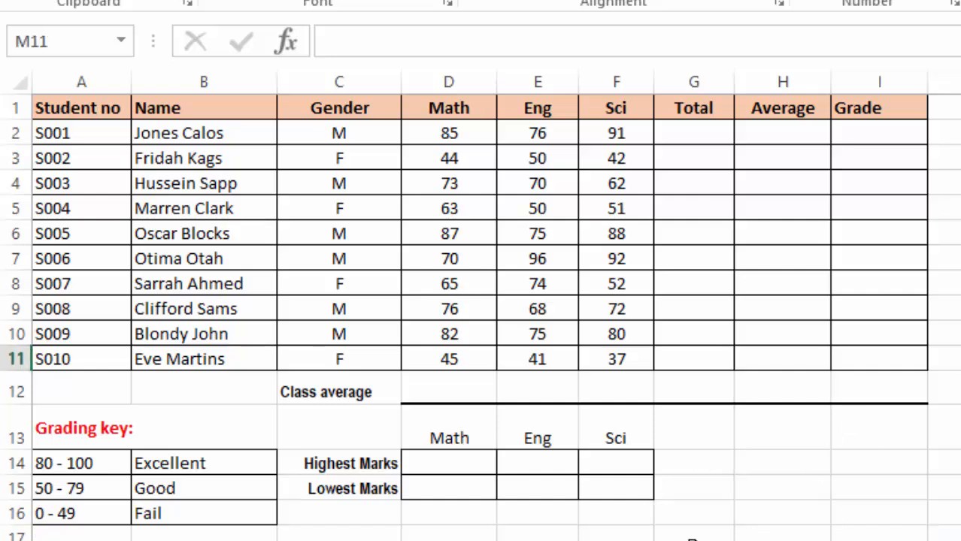
left_click(693, 538)
left_click(948, 530)
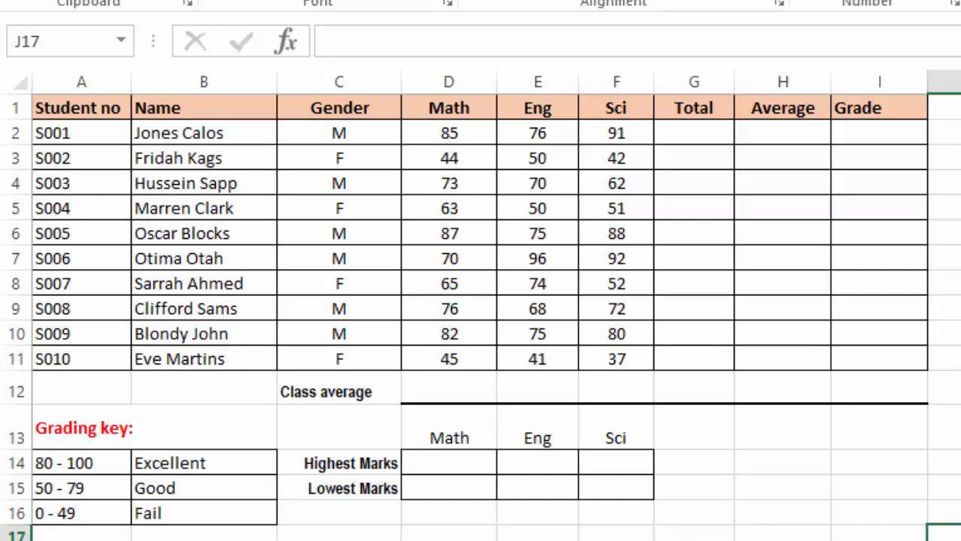
Enter =SUM(D2:F2) in cell G2 to total student S001's marks
left_click(704, 131)
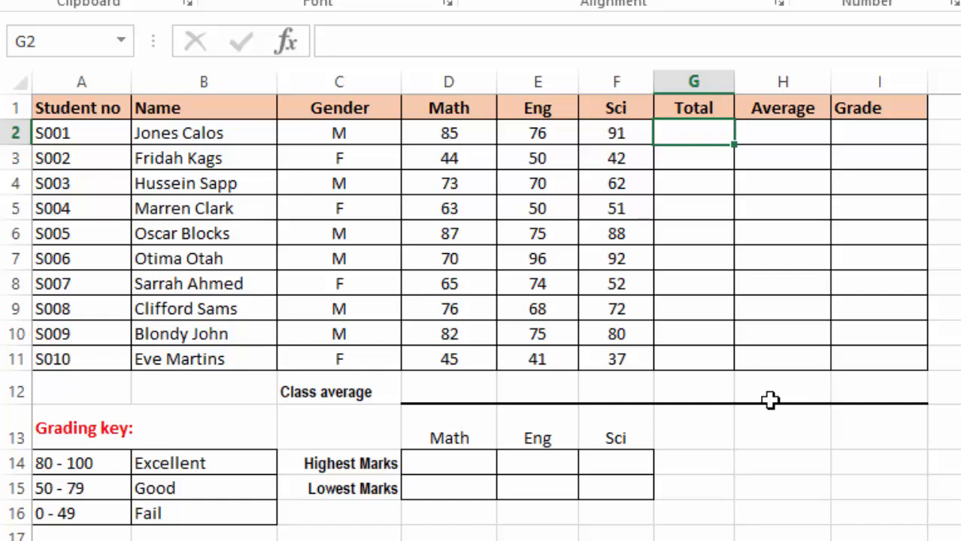
type("=")
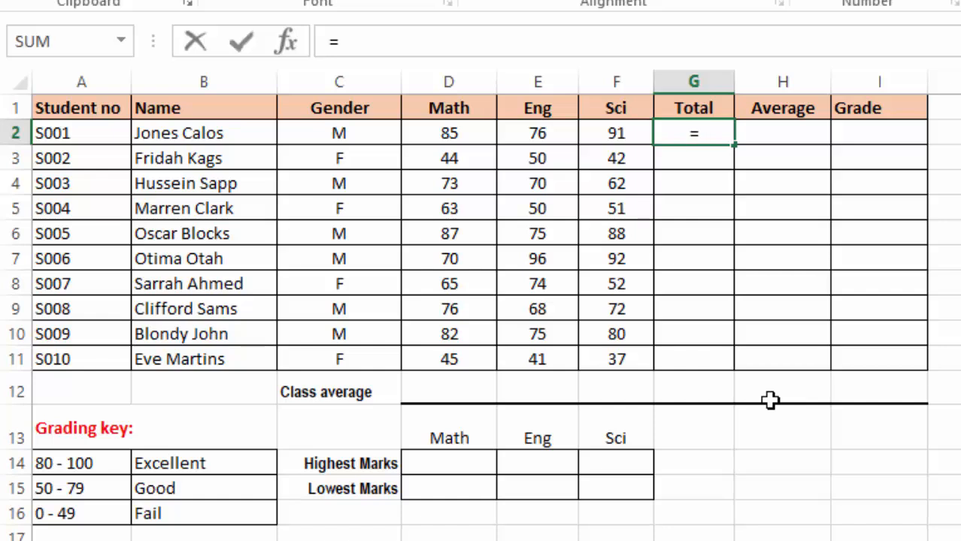
type("sum")
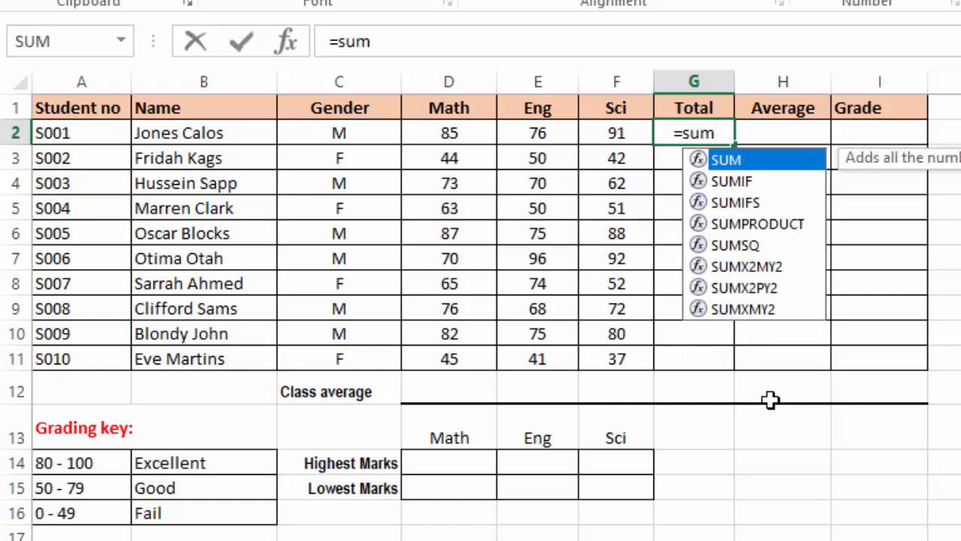
double_click(752, 161)
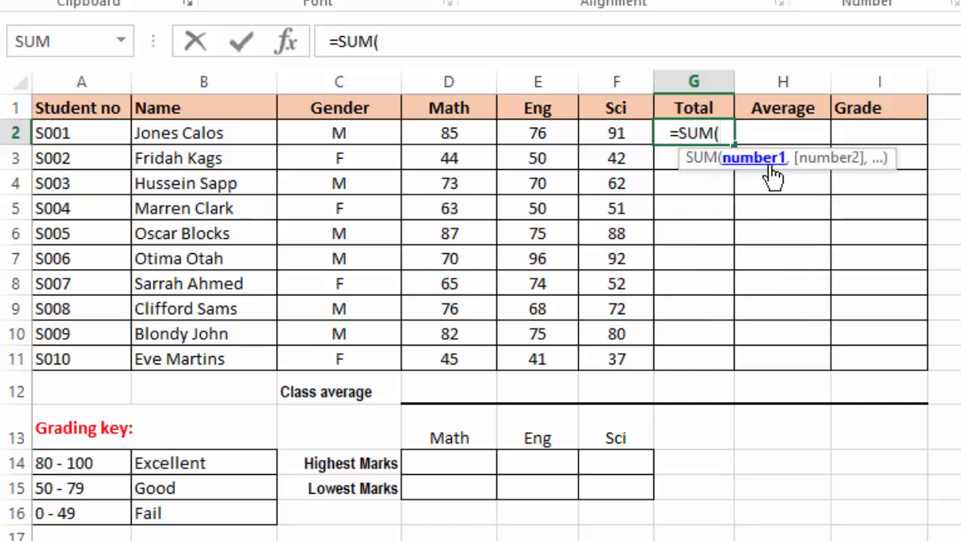
left_click_drag(437, 132, 643, 133)
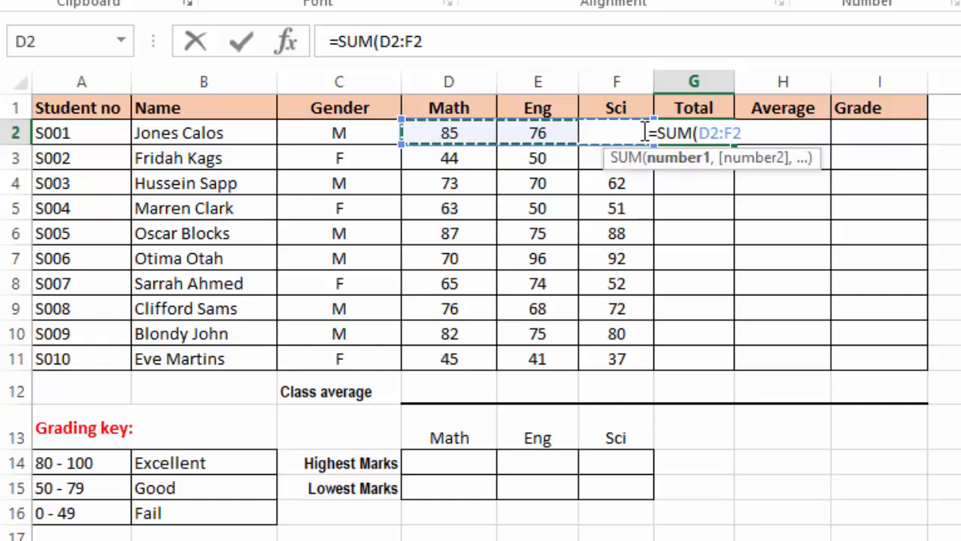
type(")")
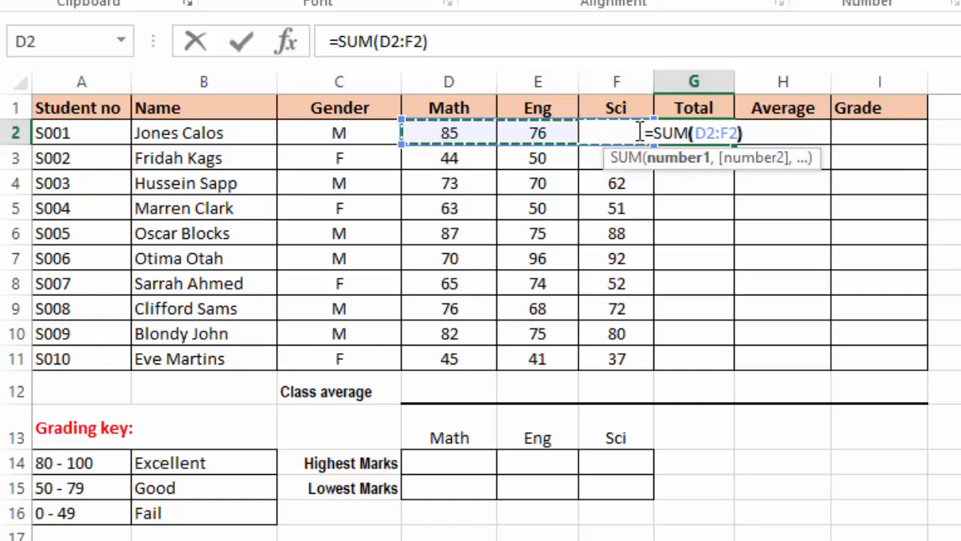
key("Return")
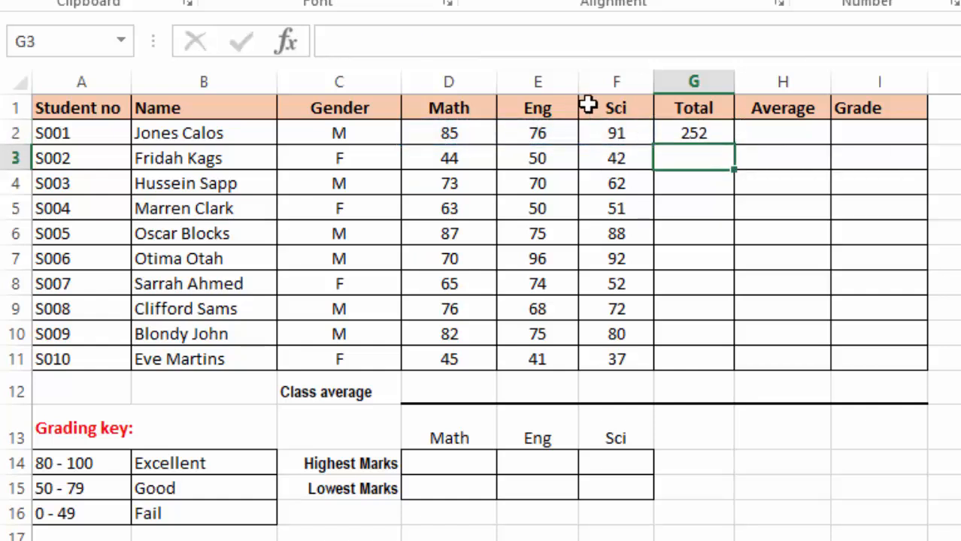
Total student S002's marks in D3:F3 into cell G3 with AutoSum
left_click(436, 154)
left_click_drag(436, 154, 616, 161)
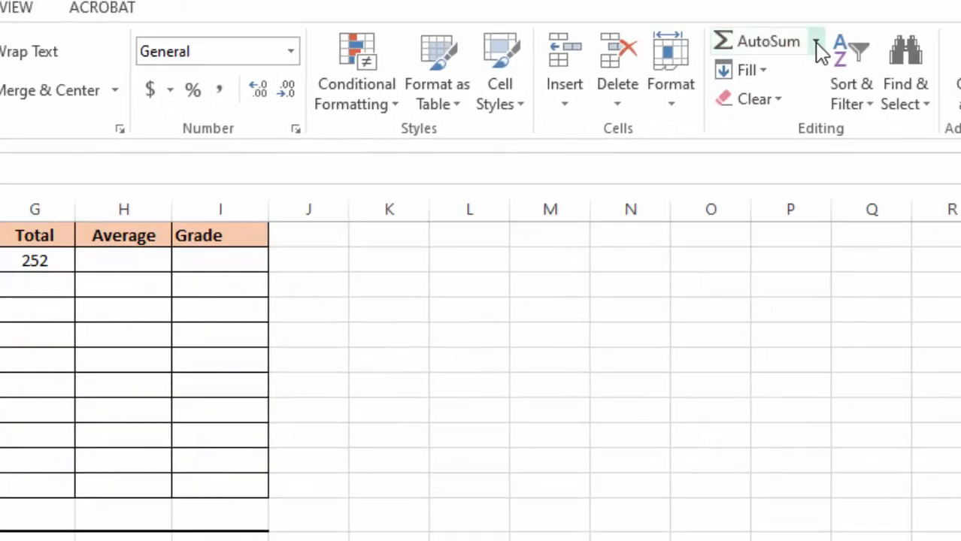
left_click(815, 43)
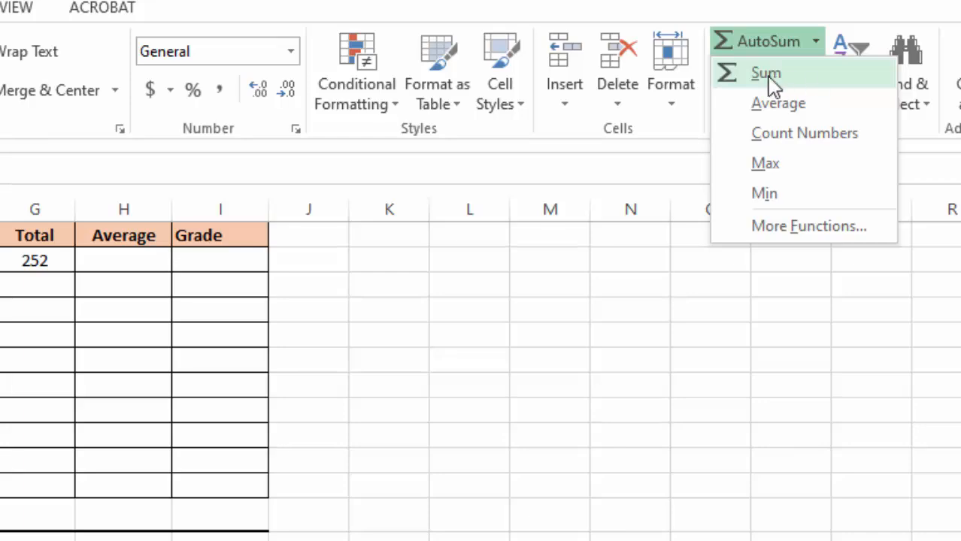
left_click(804, 79)
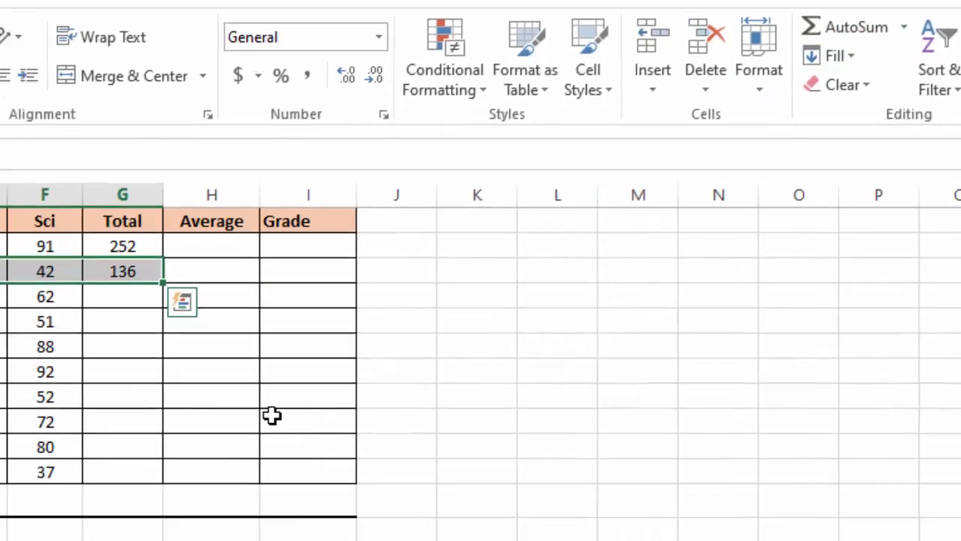
left_click(272, 416)
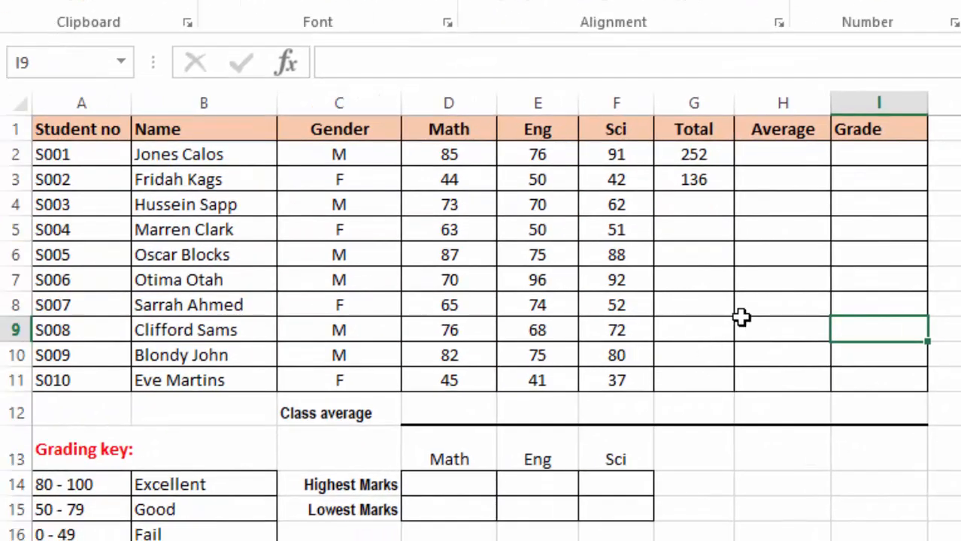
Total D4:F4 in cell G4 with AutoSum and fill the formula down to G8
left_click(680, 206)
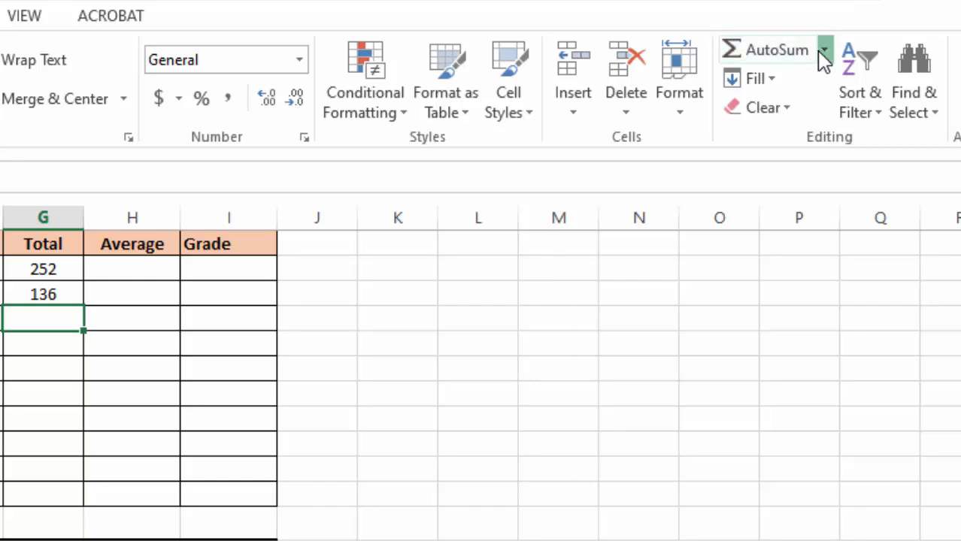
left_click(819, 51)
left_click(771, 81)
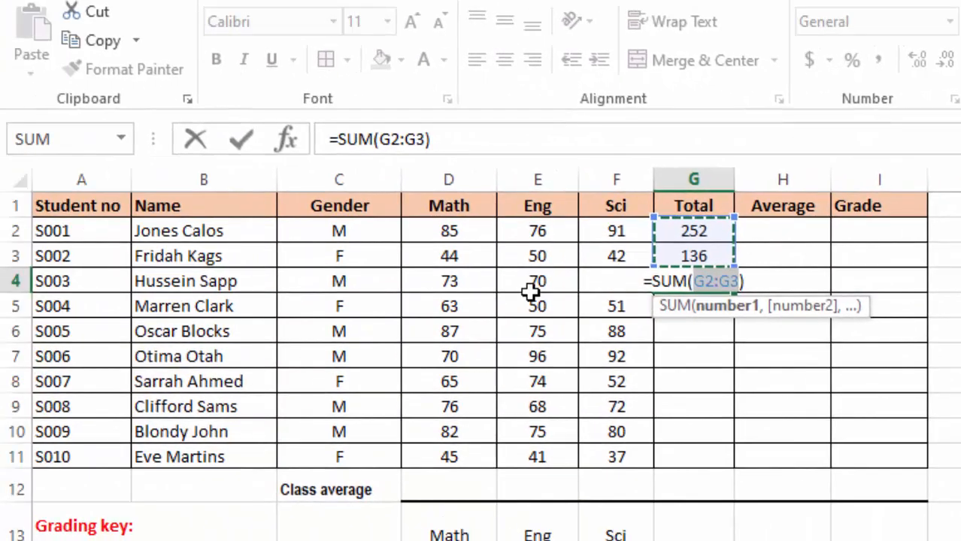
left_click_drag(425, 281, 622, 281)
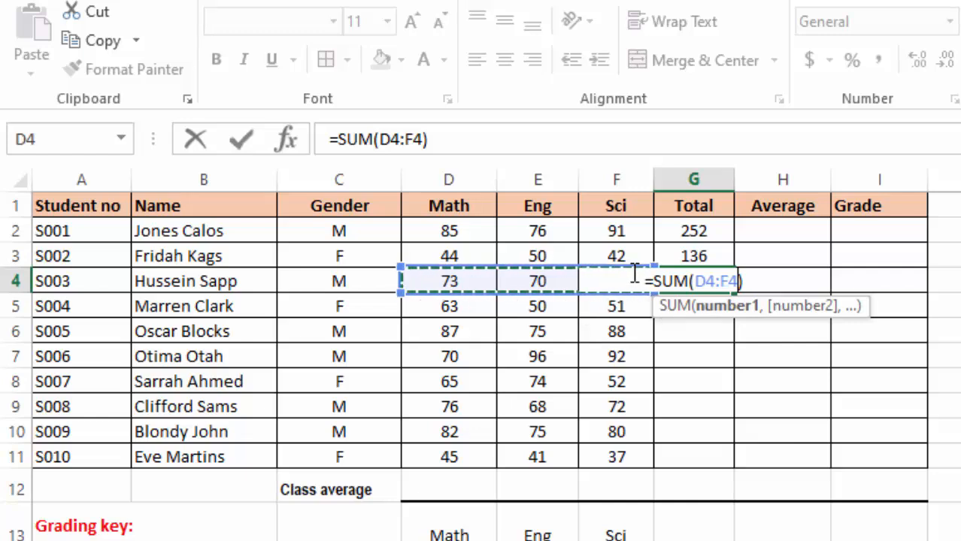
key("Return")
left_click(703, 281)
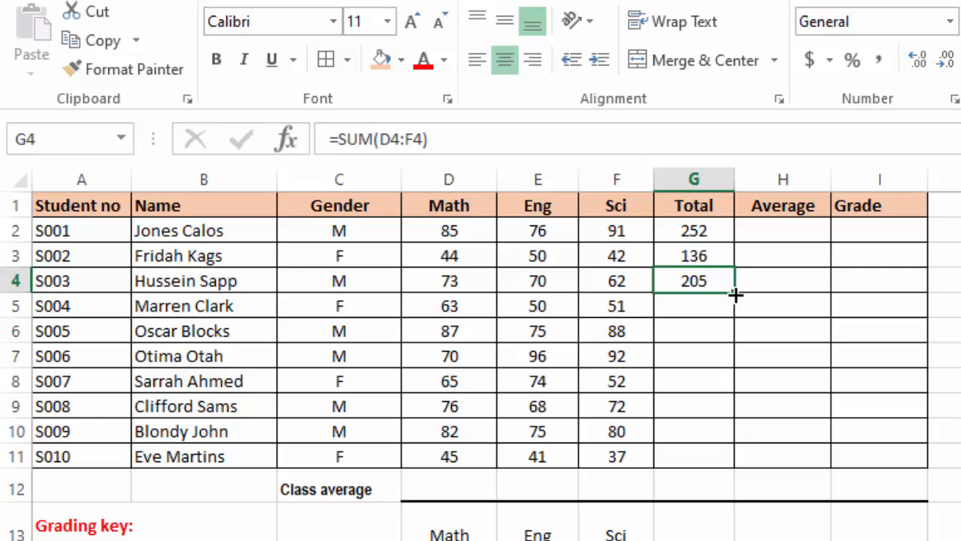
left_click_drag(735, 294, 735, 388)
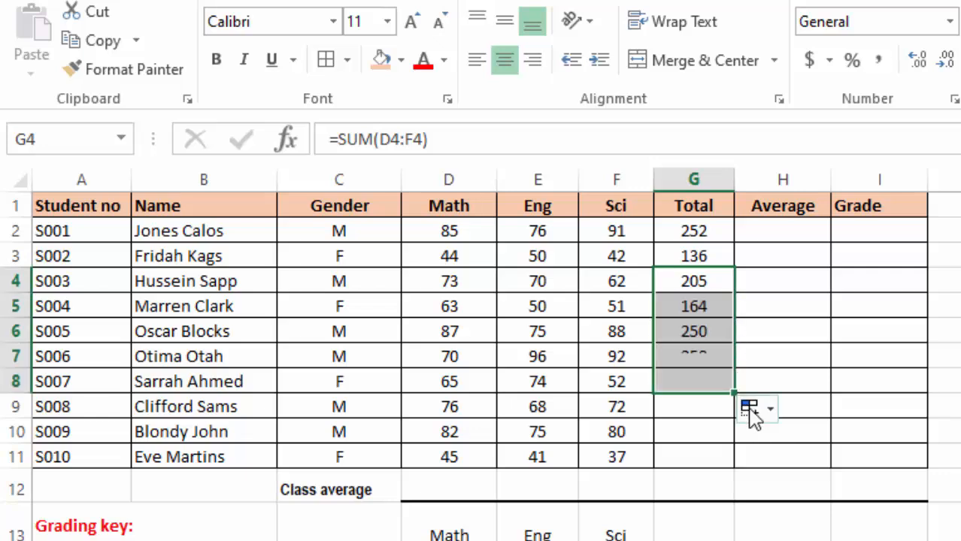
Total D9:F9 in cell G9 with AutoSum and fill the formula down to G11
left_click(691, 410)
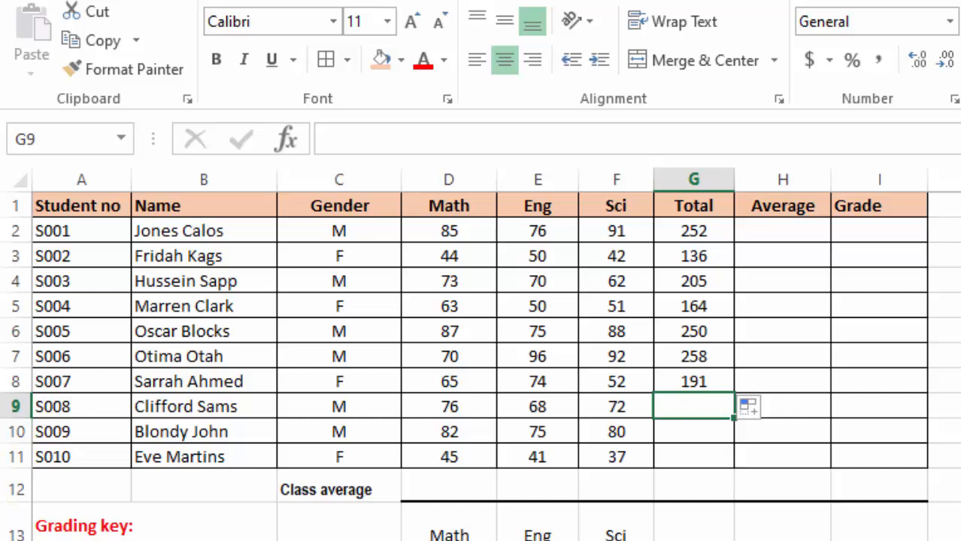
left_click(921, 37)
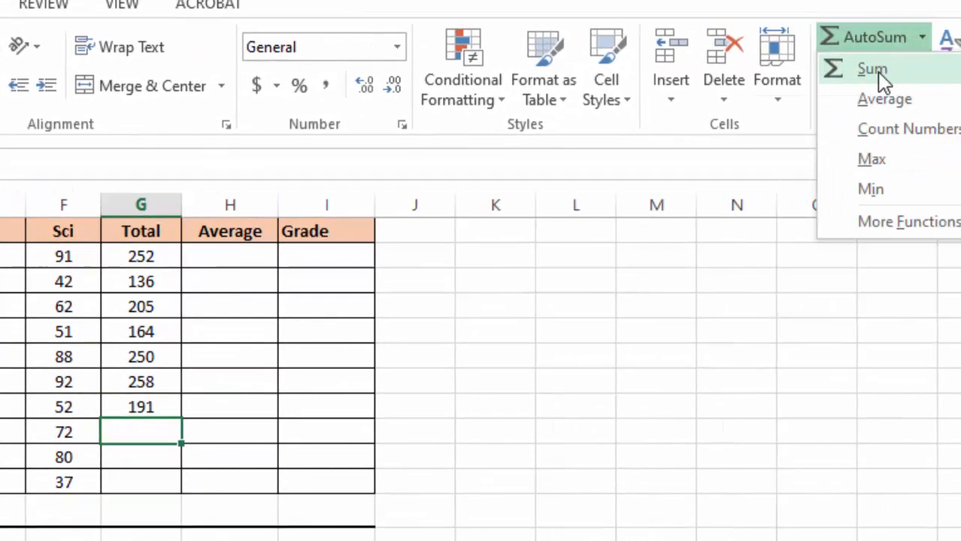
left_click(877, 71)
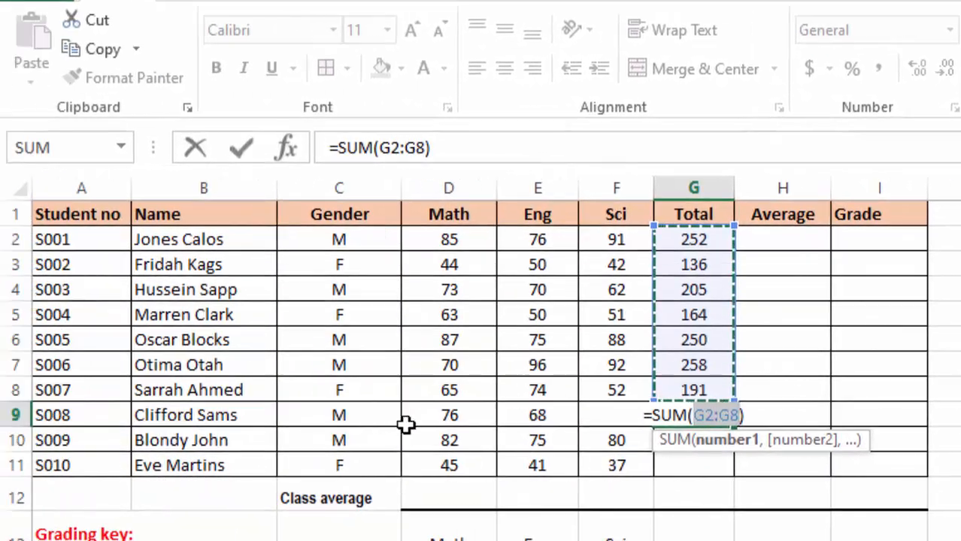
left_click_drag(424, 417, 618, 407)
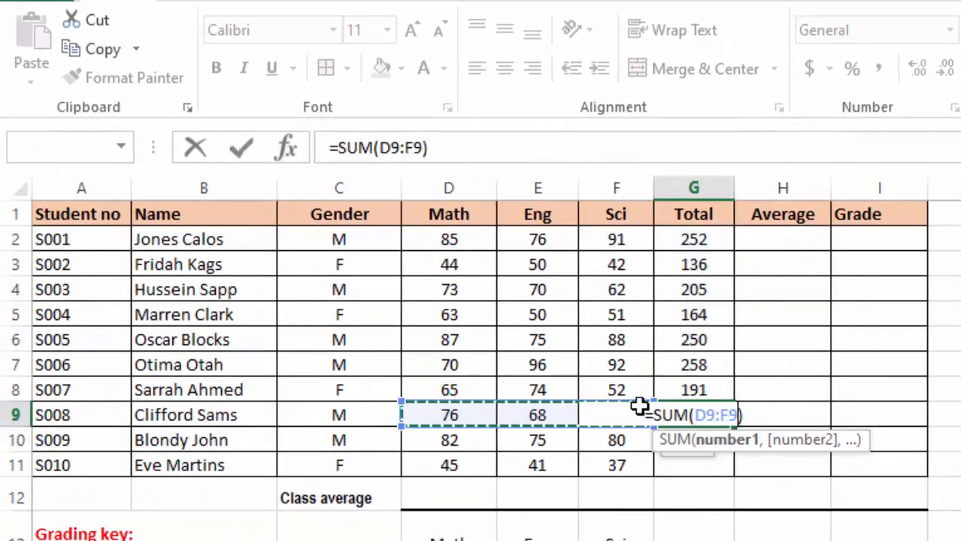
key("Return")
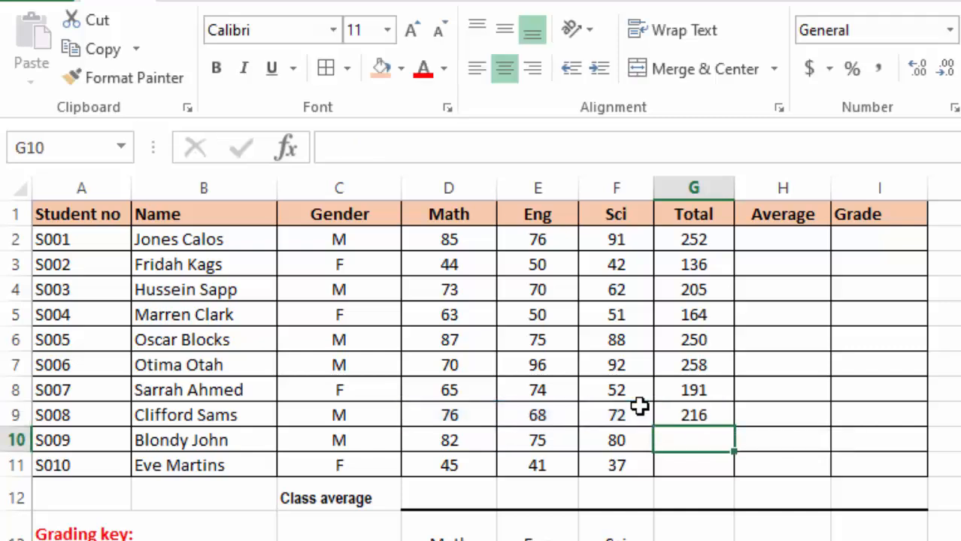
left_click(684, 415)
left_click_drag(732, 425, 729, 476)
left_click(803, 319)
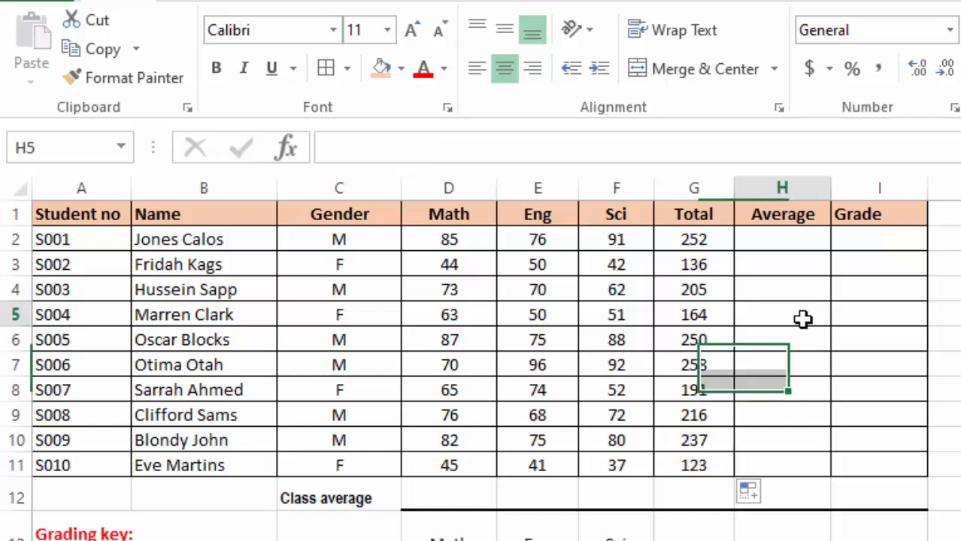
Calculate student S001's average in cell H2 with AutoSum's Average function, using only the range D2:F2
left_click(786, 240)
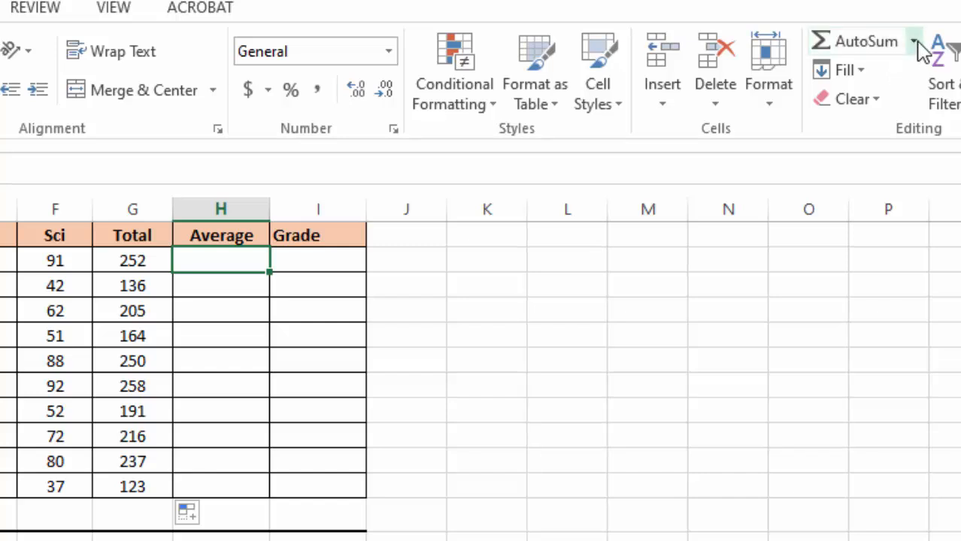
left_click(914, 41)
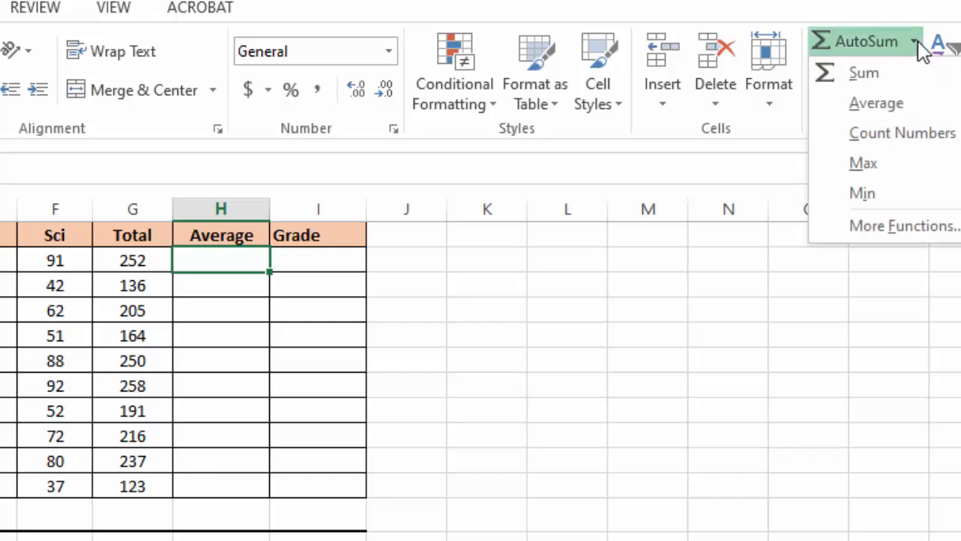
left_click(876, 104)
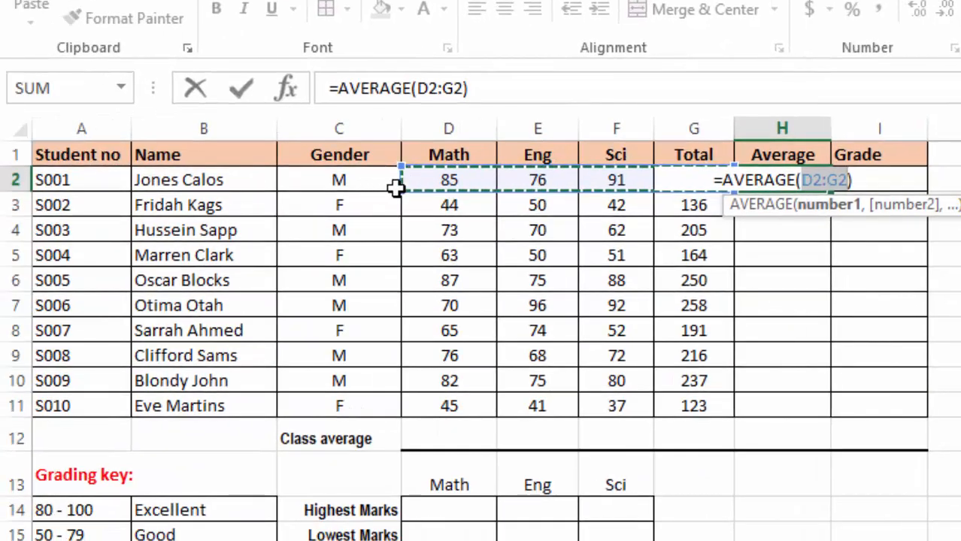
left_click_drag(415, 174, 606, 175)
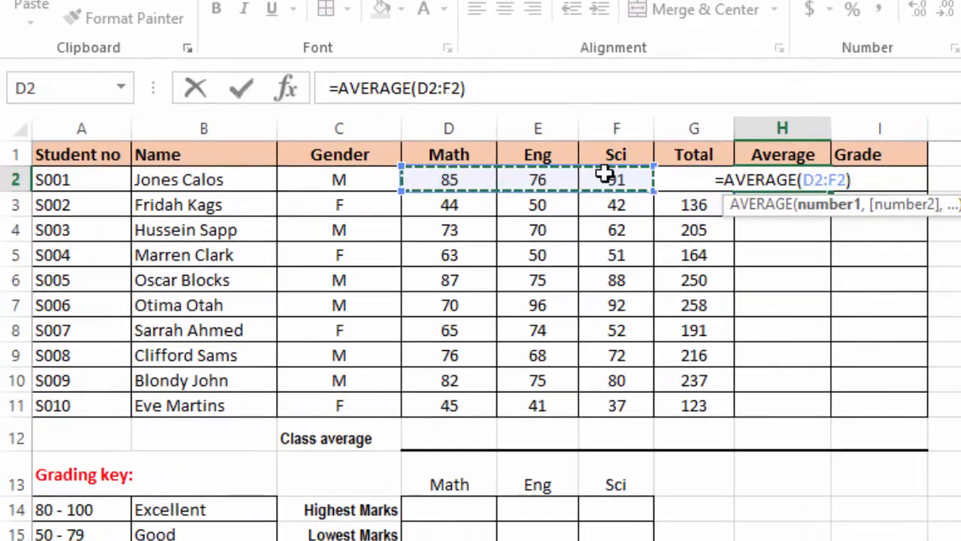
key("Return")
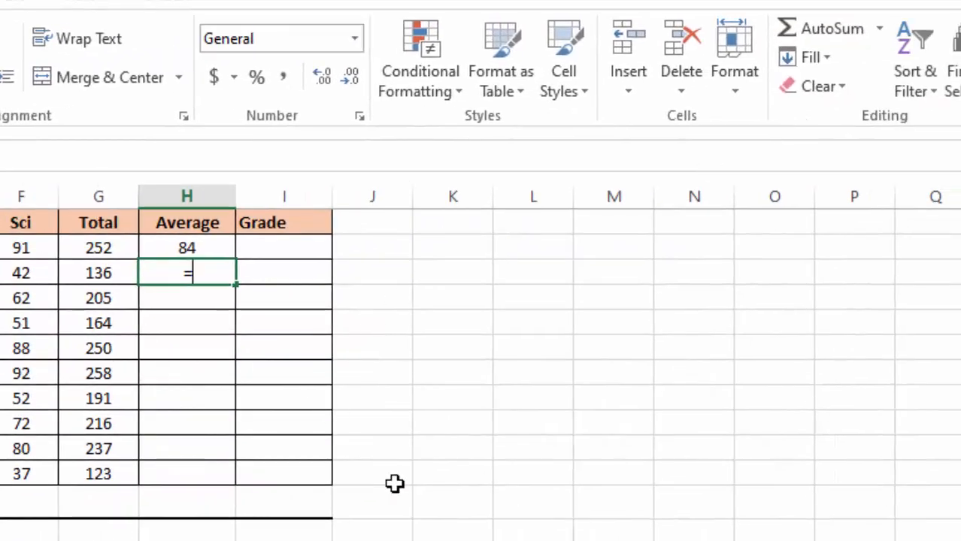
Enter an AVERAGE formula for D3:F3 in cell H3 and fill it down to H11
type("=avera")
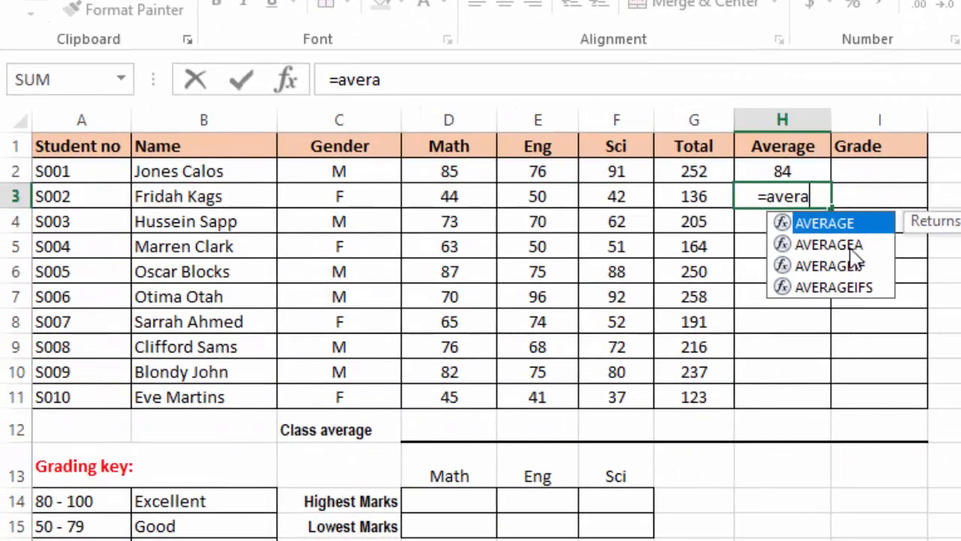
double_click(850, 225)
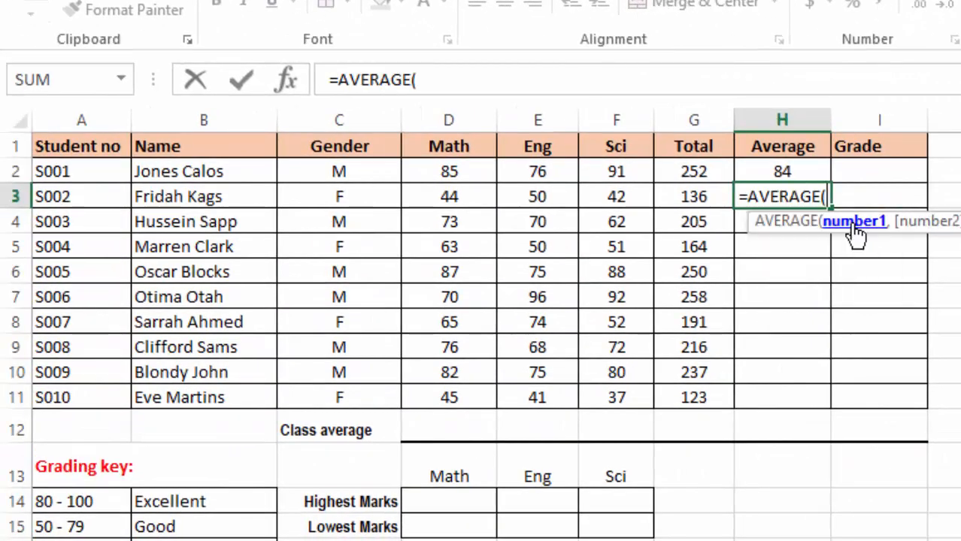
left_click_drag(438, 197, 628, 198)
key("Return")
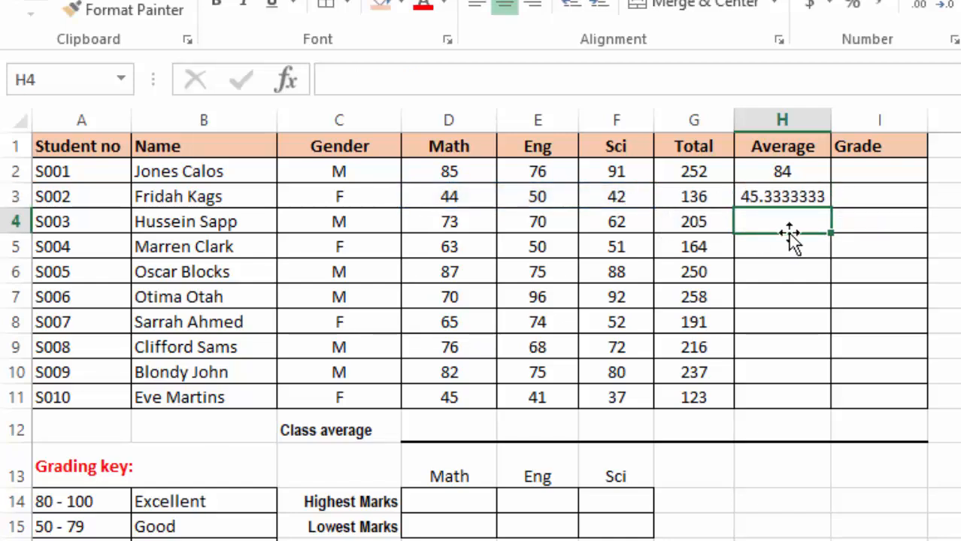
left_click(782, 197)
left_click_drag(830, 209, 819, 415)
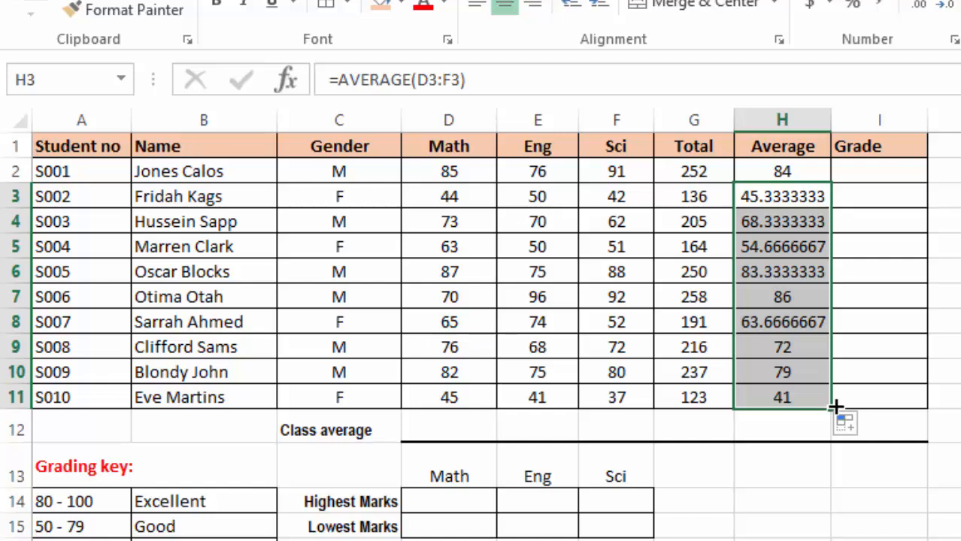
left_click(872, 177)
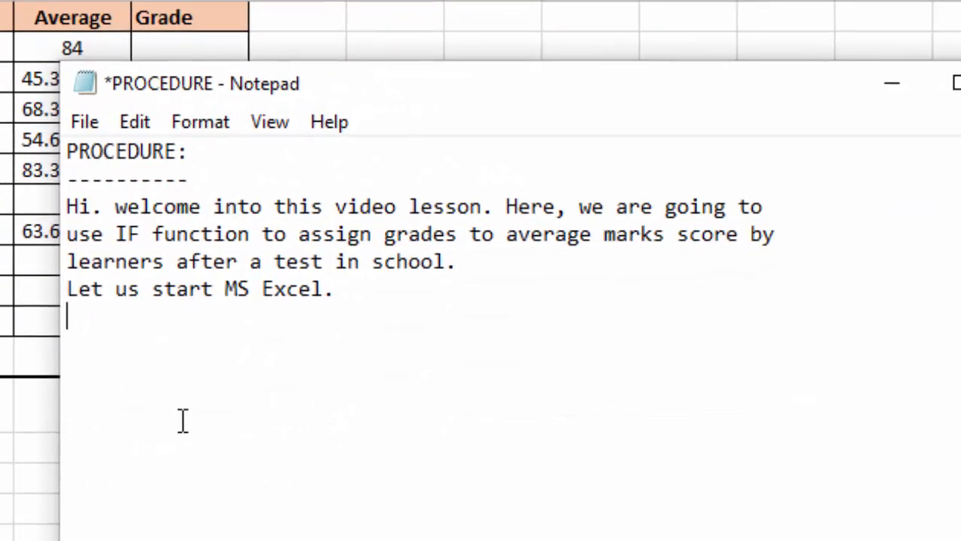
Add the line "Now, we have to round off the values in the average column by using ROUND function." to the procedure notes
type("Now,")
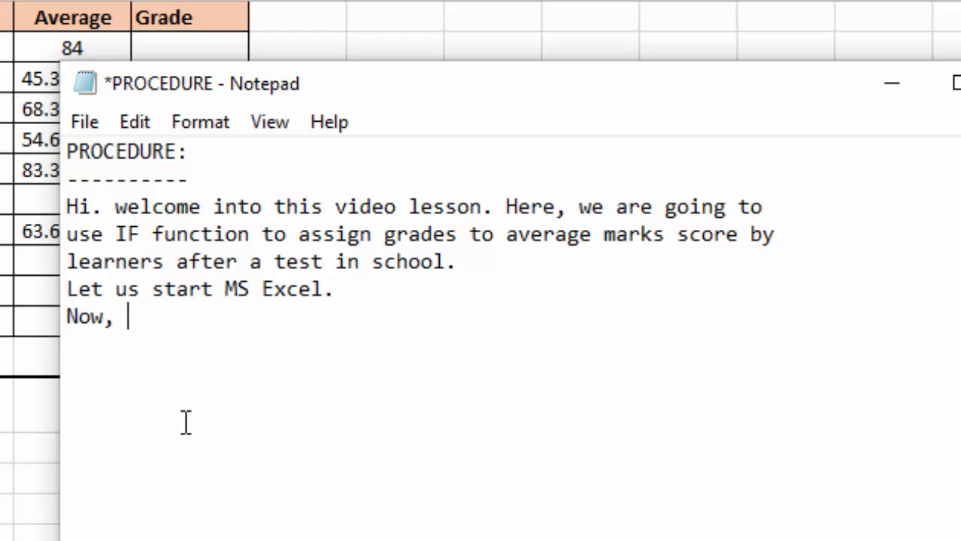
type(" we have t")
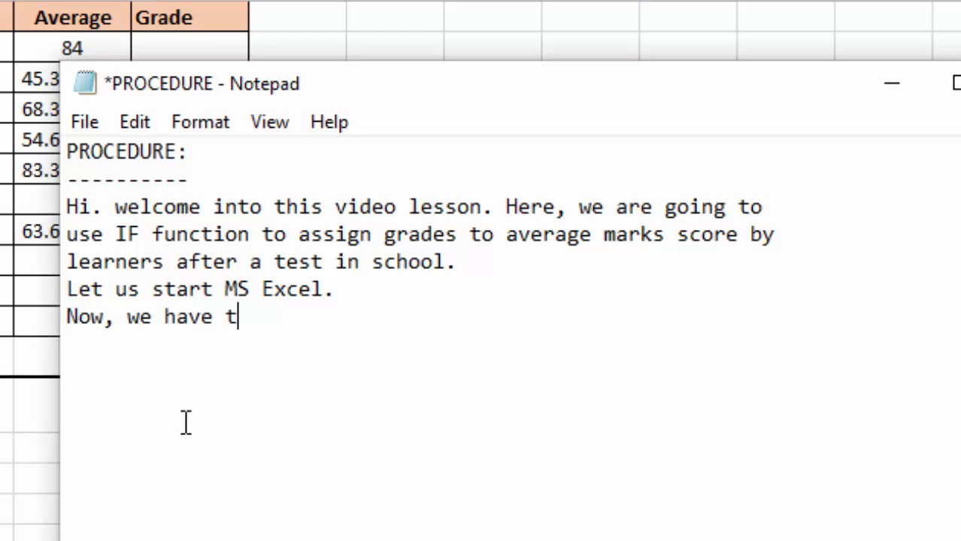
type("o rou")
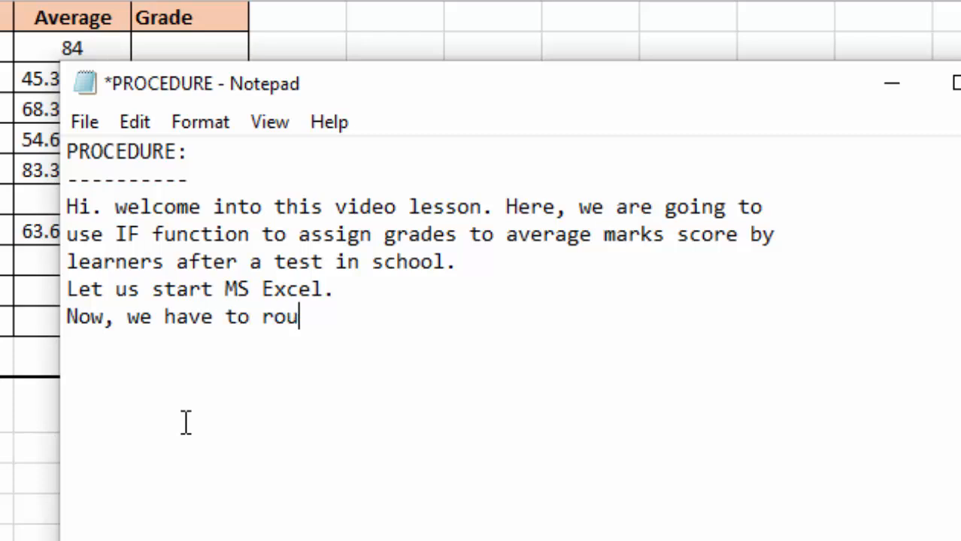
type("nd o")
type("ff ")
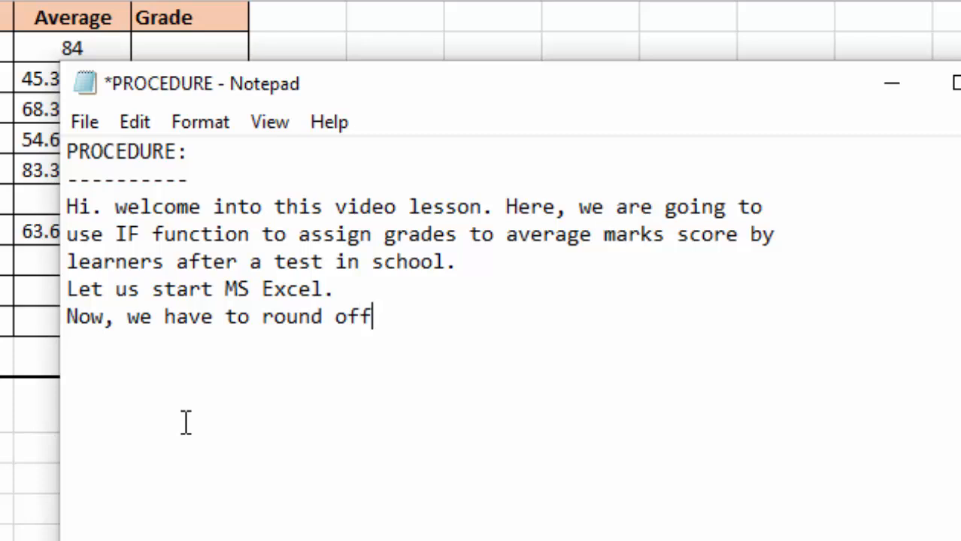
type("the ")
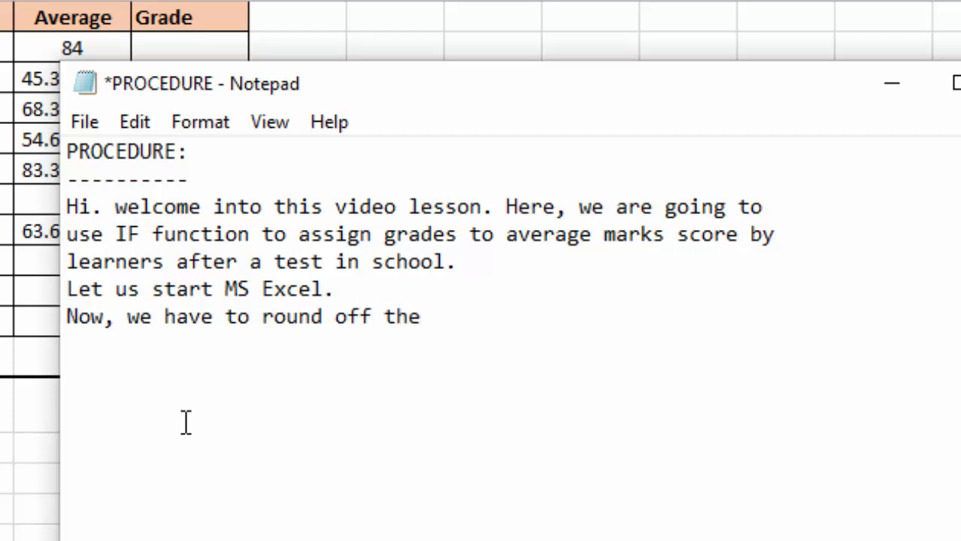
type("values ")
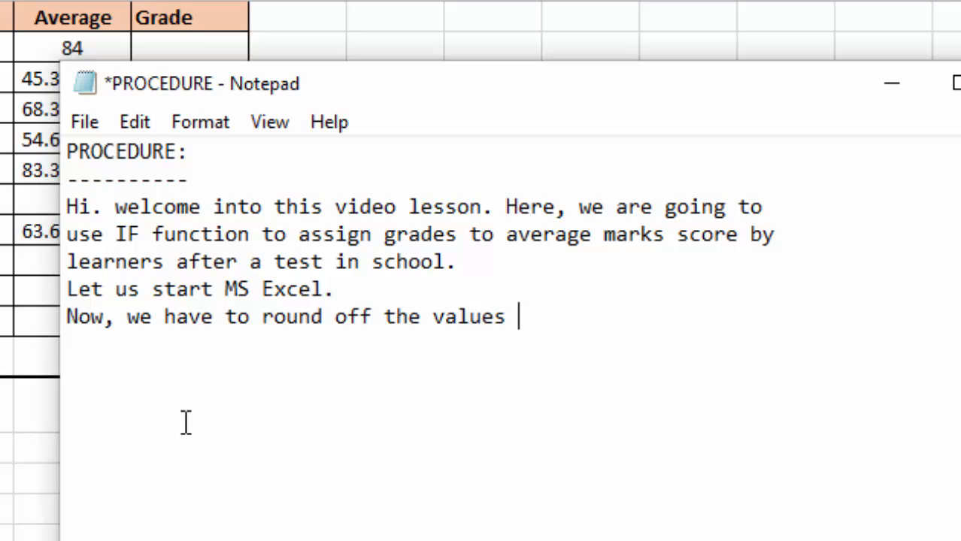
type("in the av")
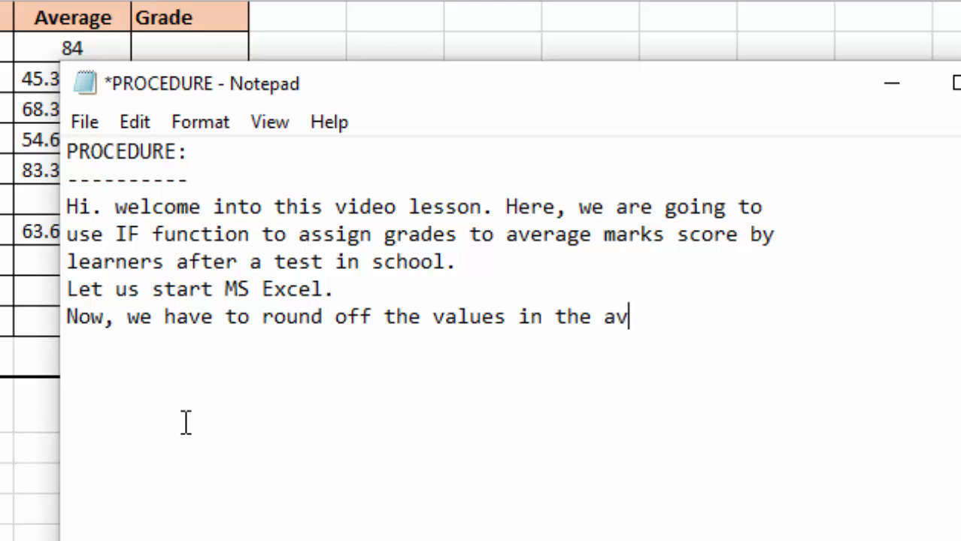
type("erage c")
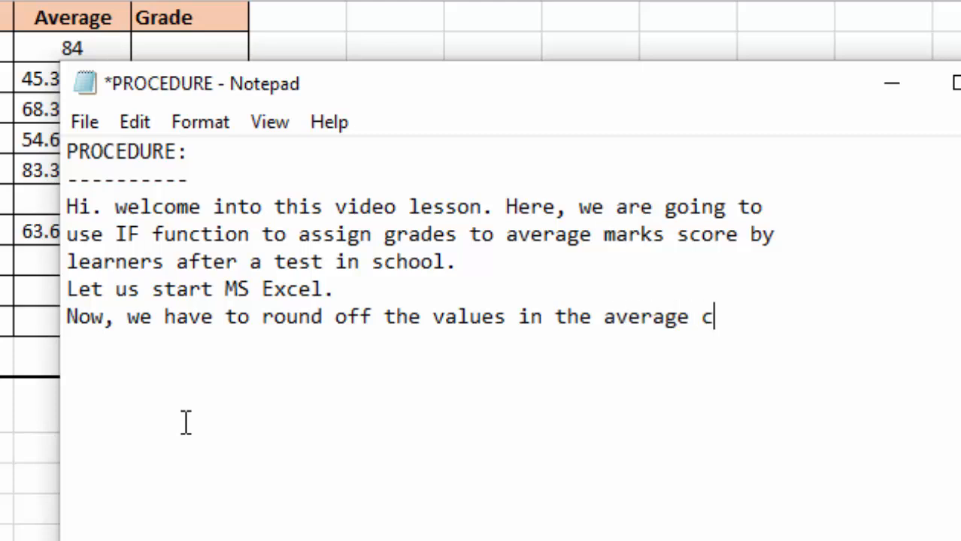
type("olumn")
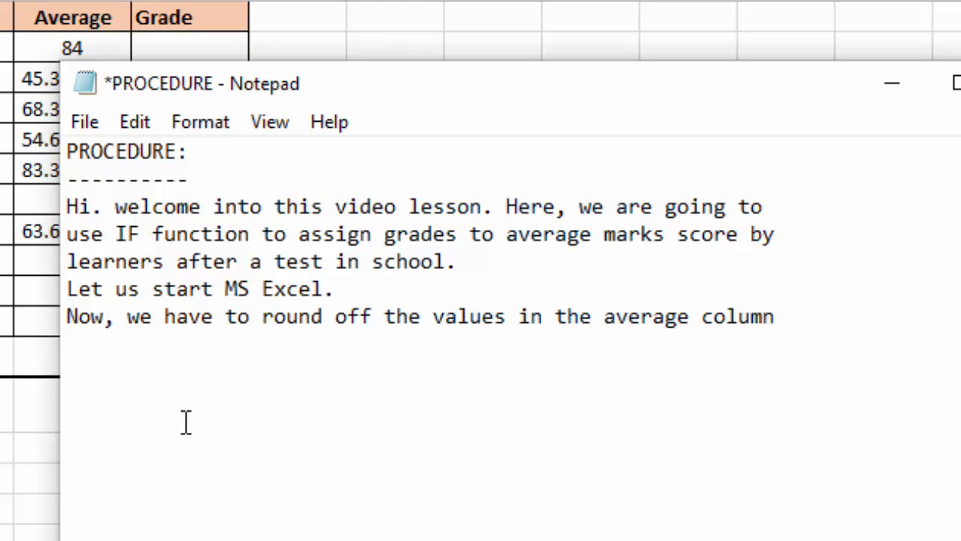
key("Return")
type("by using")
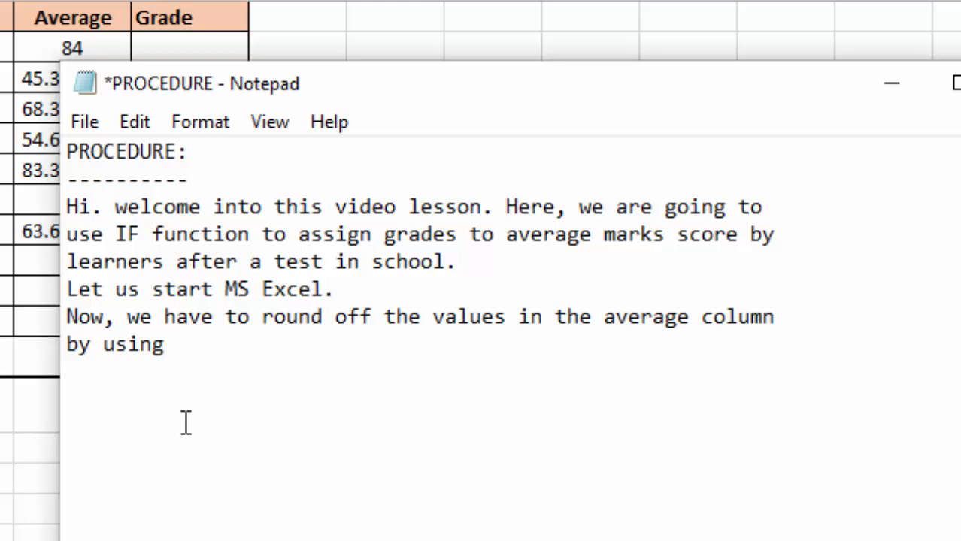
type(" ROUN")
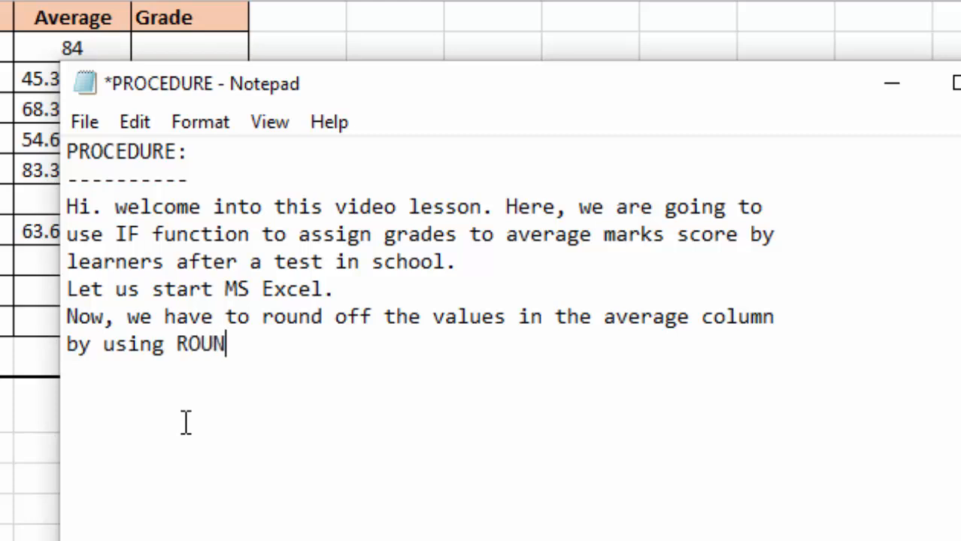
type("D f")
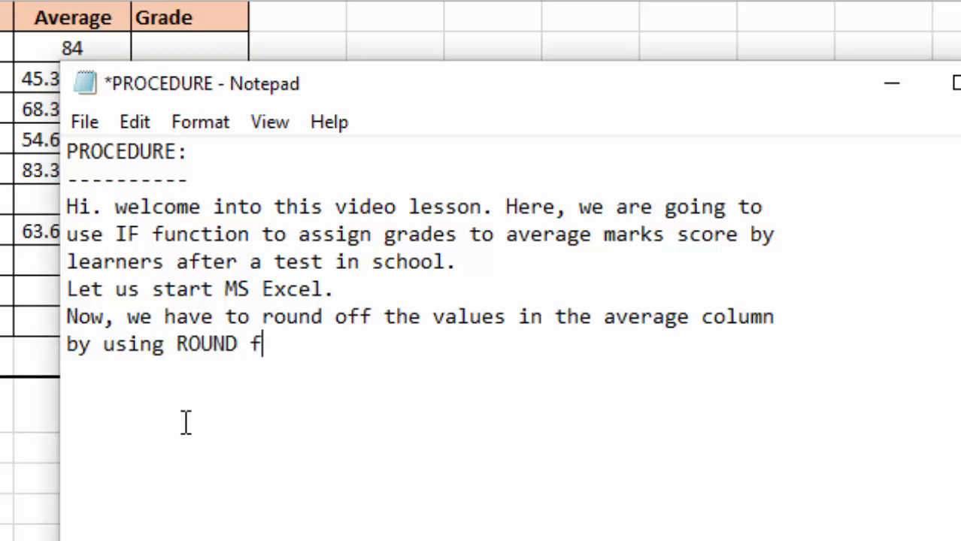
type("unction")
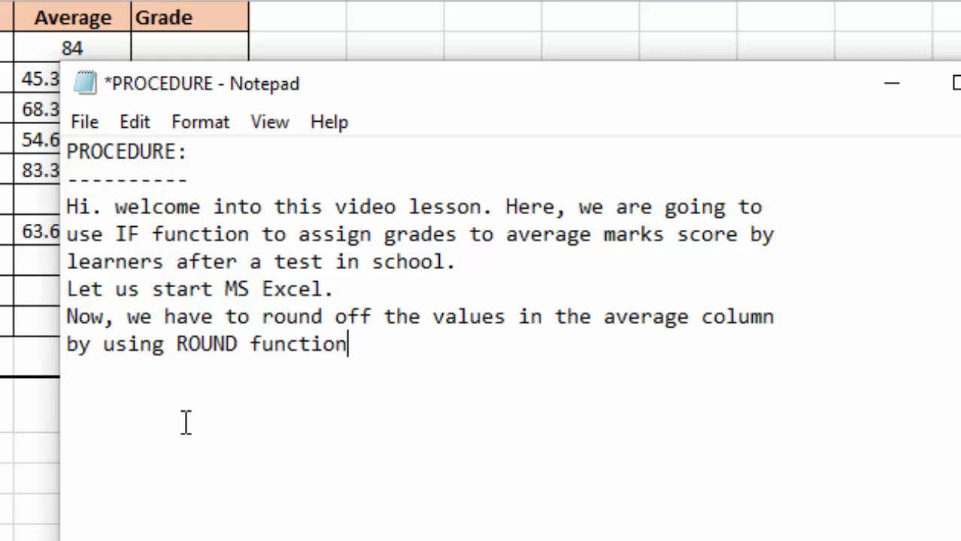
type(".")
key("Return")
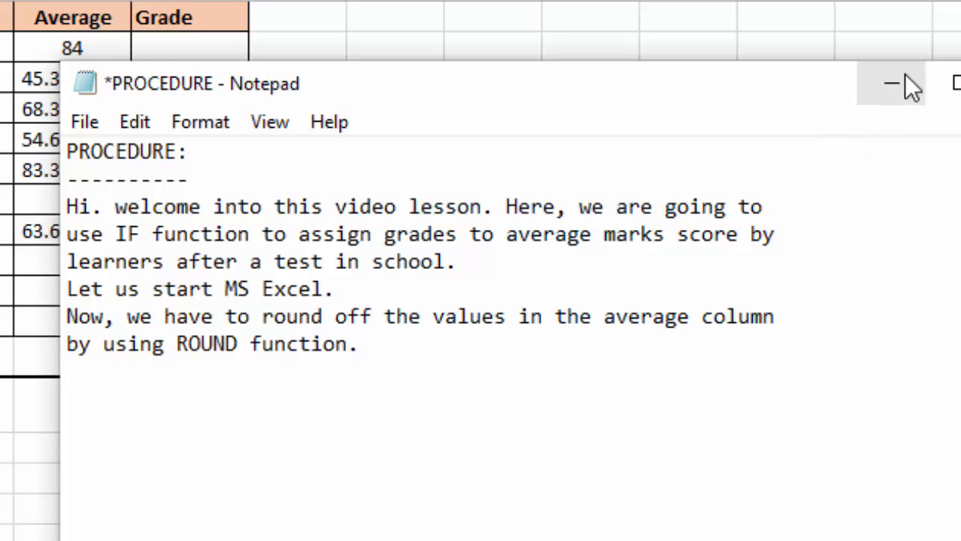
Switch back to the Excel marks sheet and change H2's formula to =ROUND(AVERAGE(D2:F2),0)
left_click(878, 84)
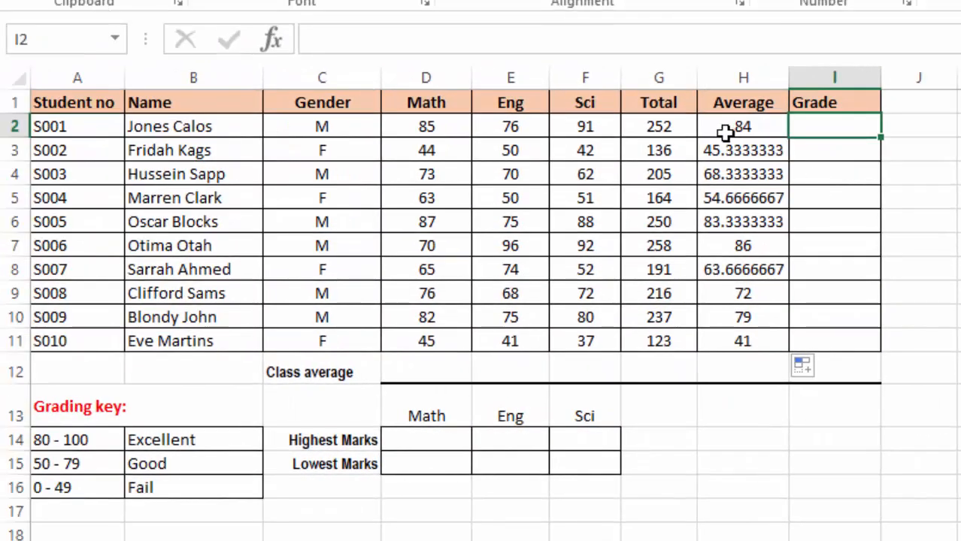
left_click(724, 132)
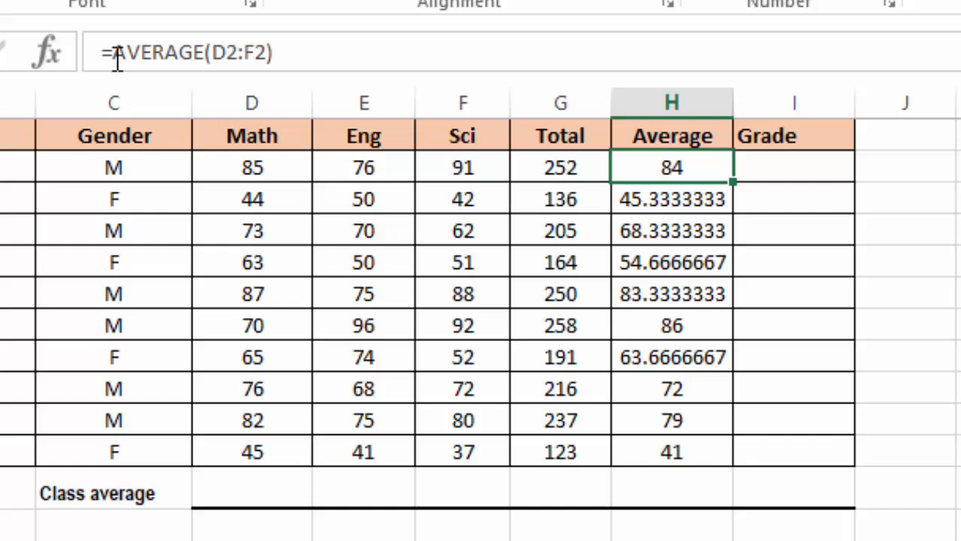
left_click(116, 60)
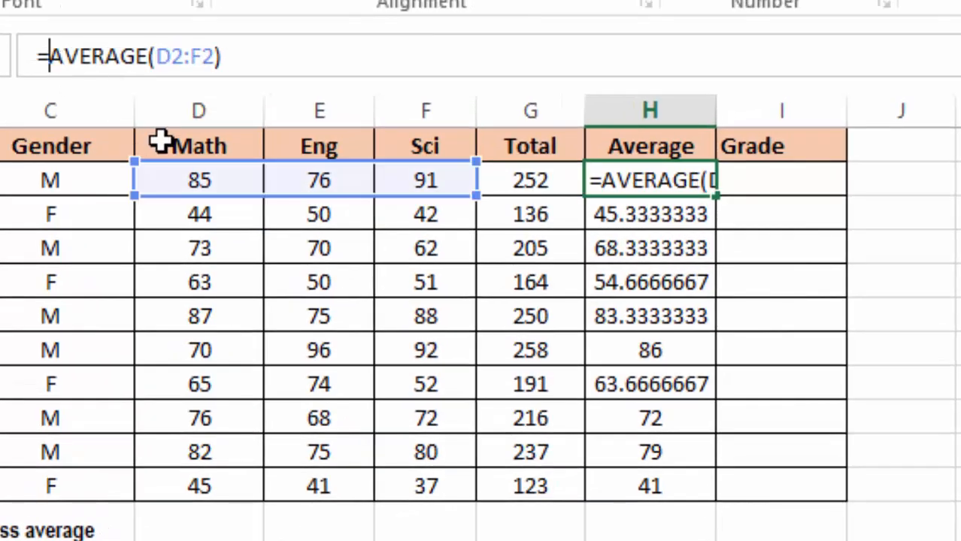
type("rou")
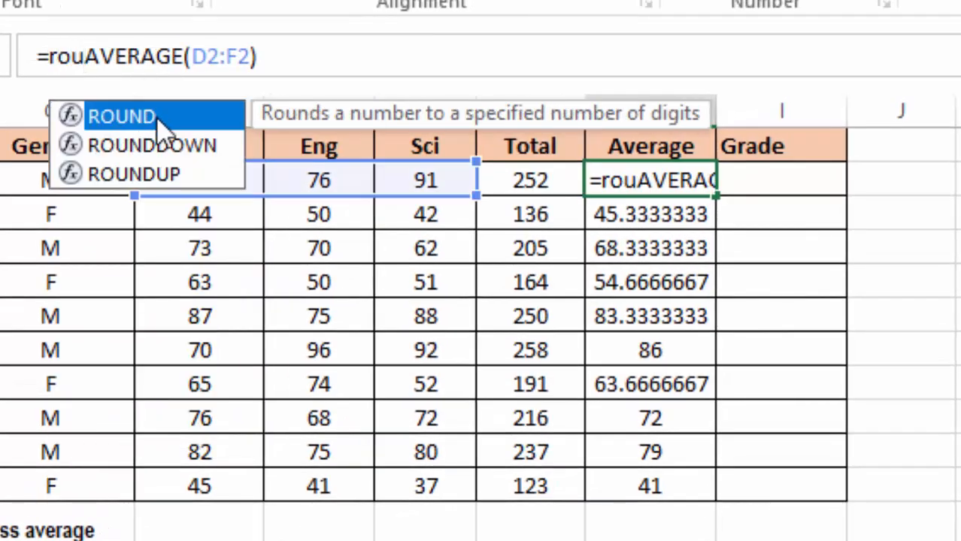
double_click(159, 120)
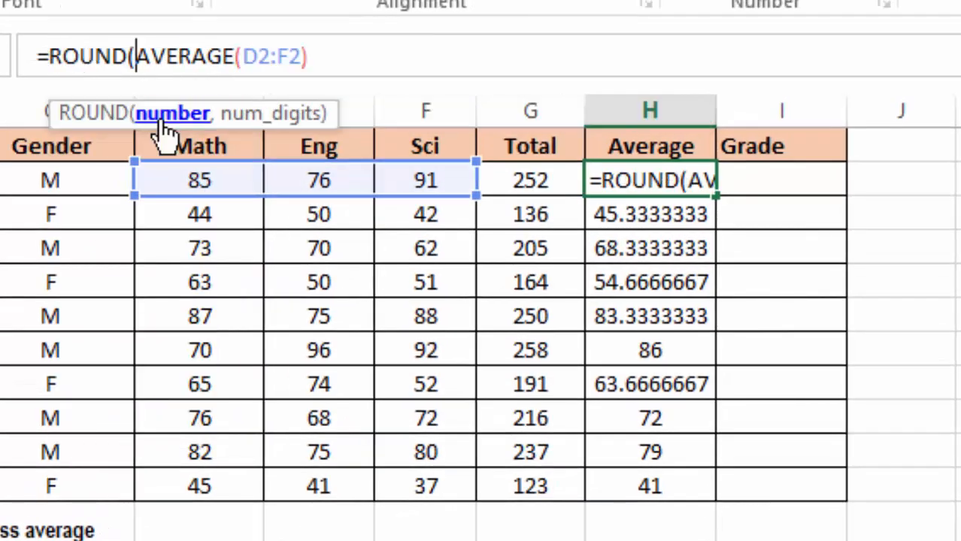
left_click(329, 52)
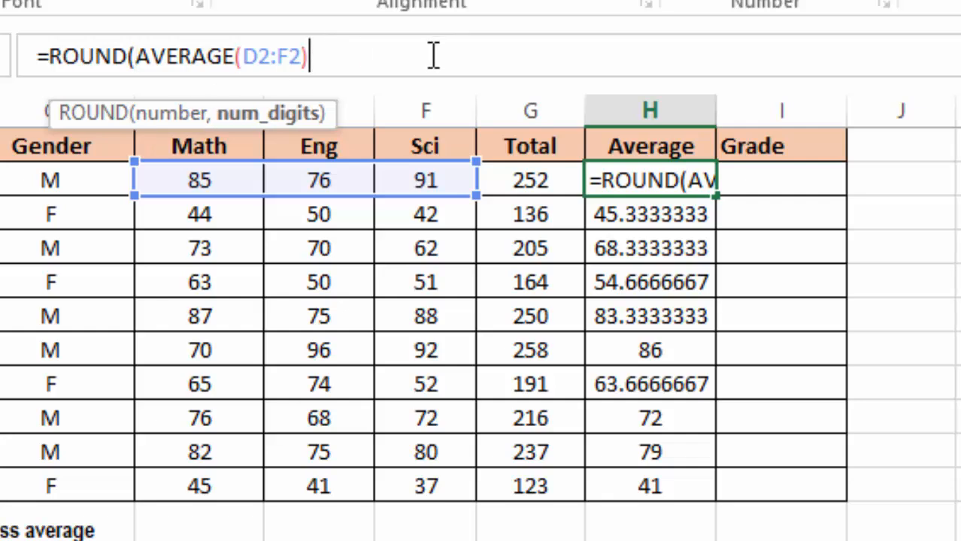
type(",0)")
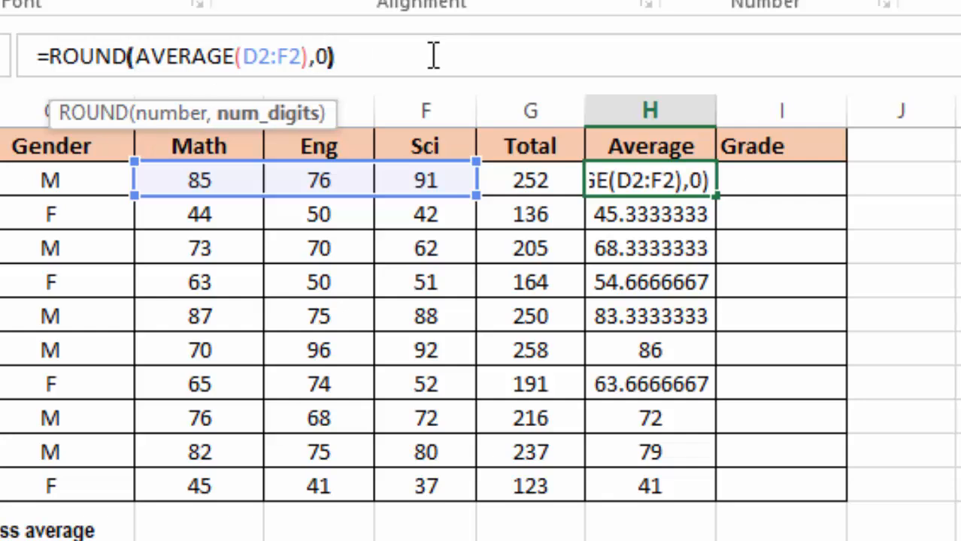
key("Return")
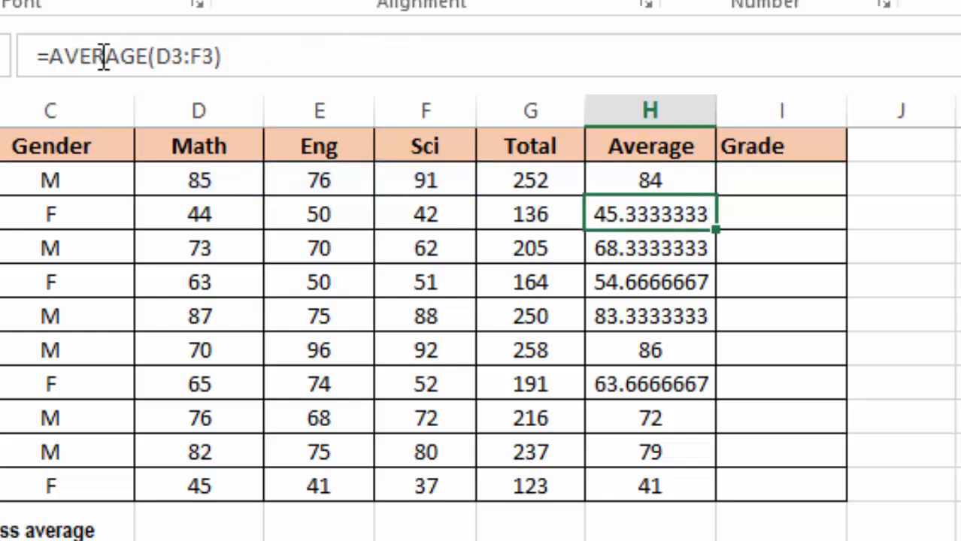
Wrap the average formula in cell H3 in ROUND with 0 digits, giving =ROUND(AVERAGE(D3:F3),0)
left_click(47, 57)
type("roun")
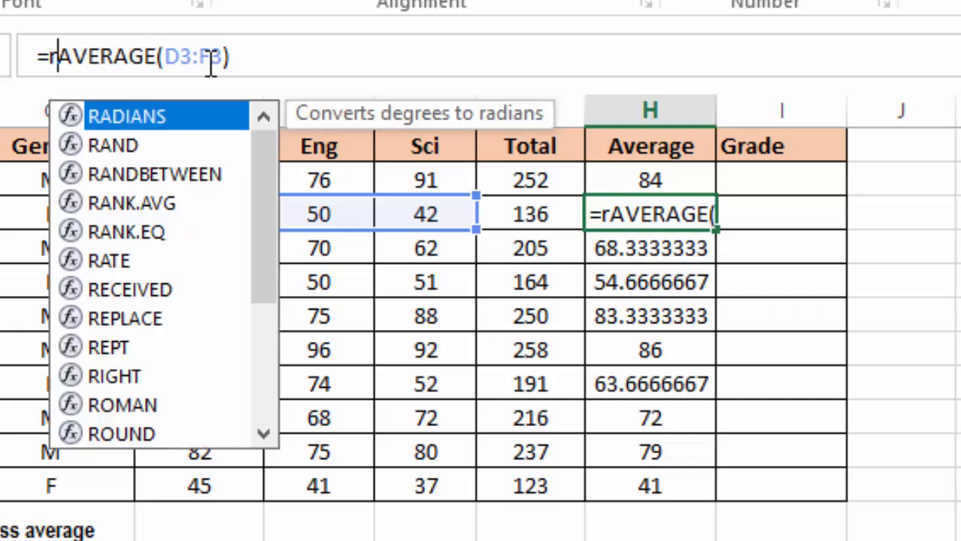
type("d")
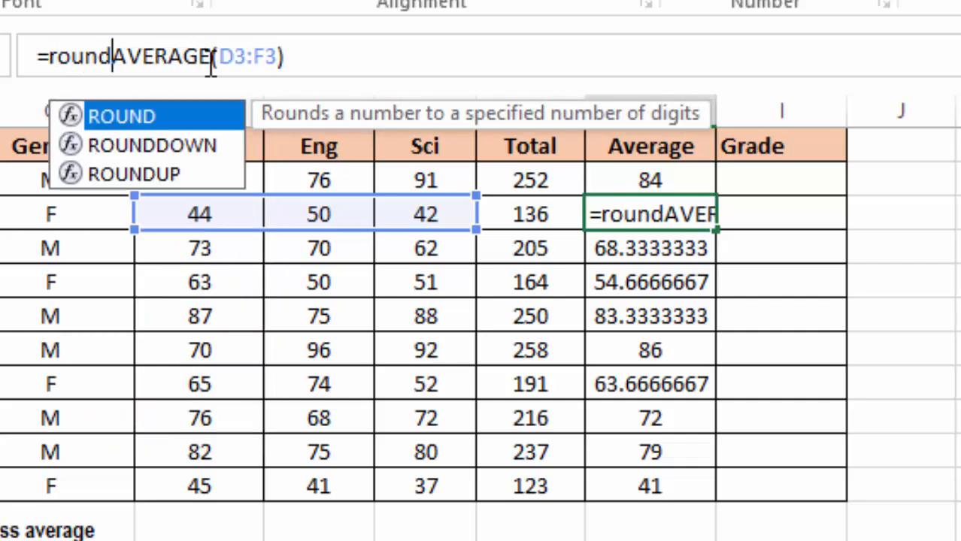
type("(")
left_click(301, 58)
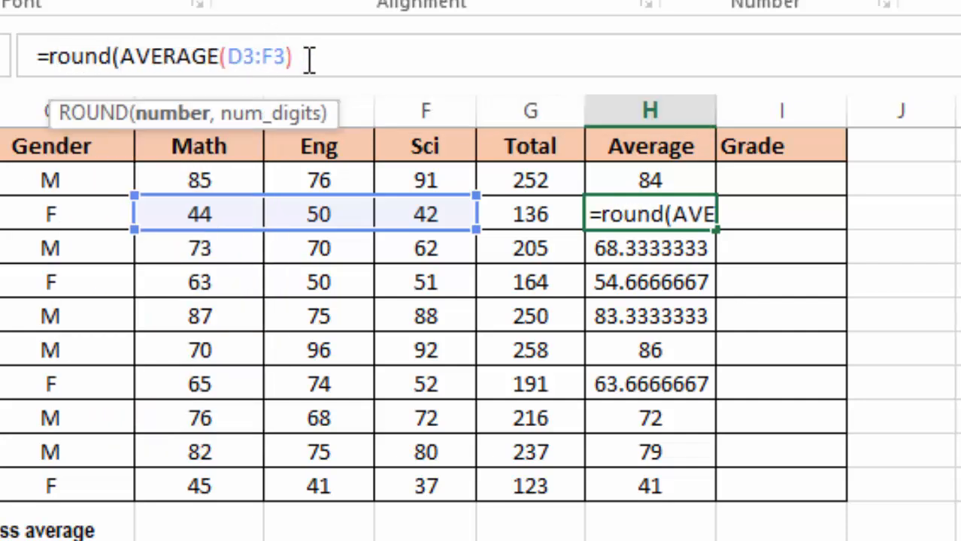
type(",0")
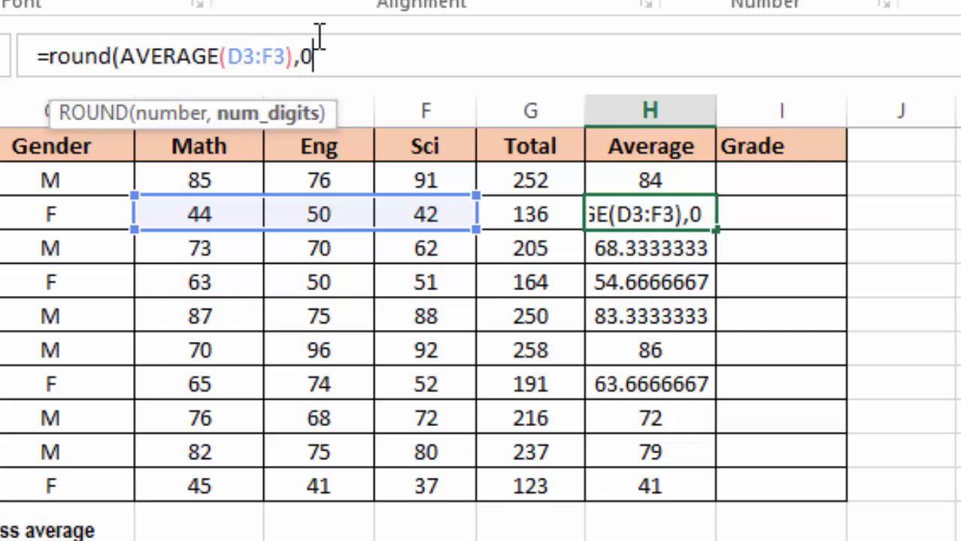
type(")")
key("Return")
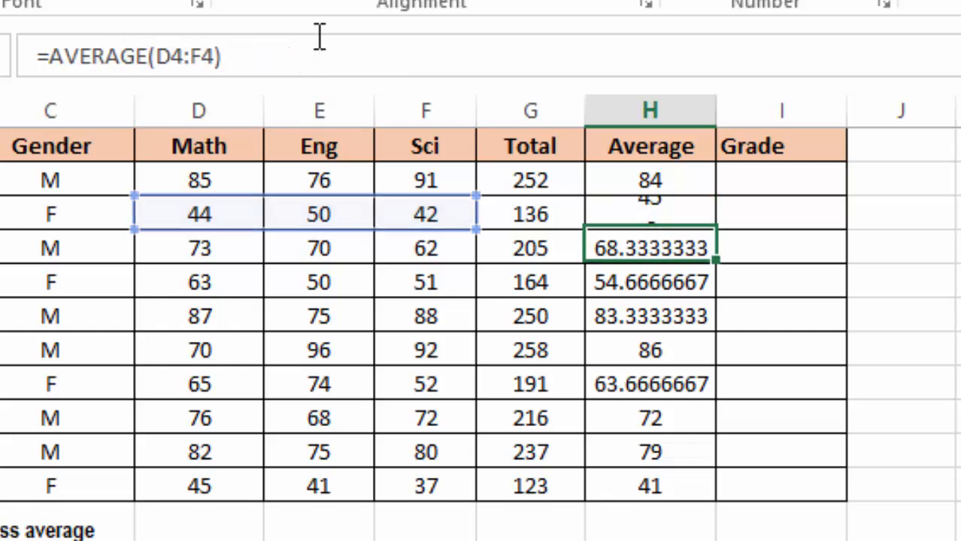
Fill the rounded average formula from H3 down to H11 and deselect the range
left_click(630, 213)
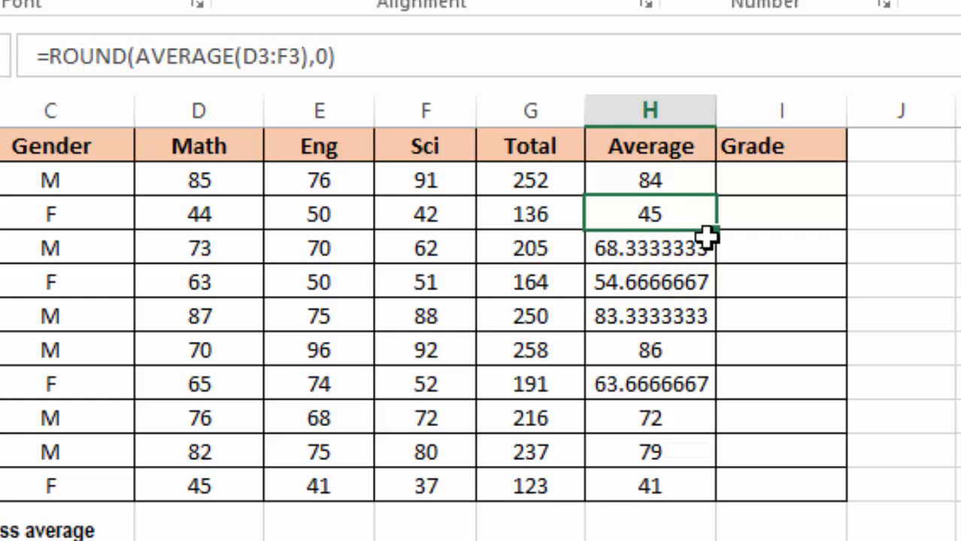
left_click_drag(715, 232, 678, 505)
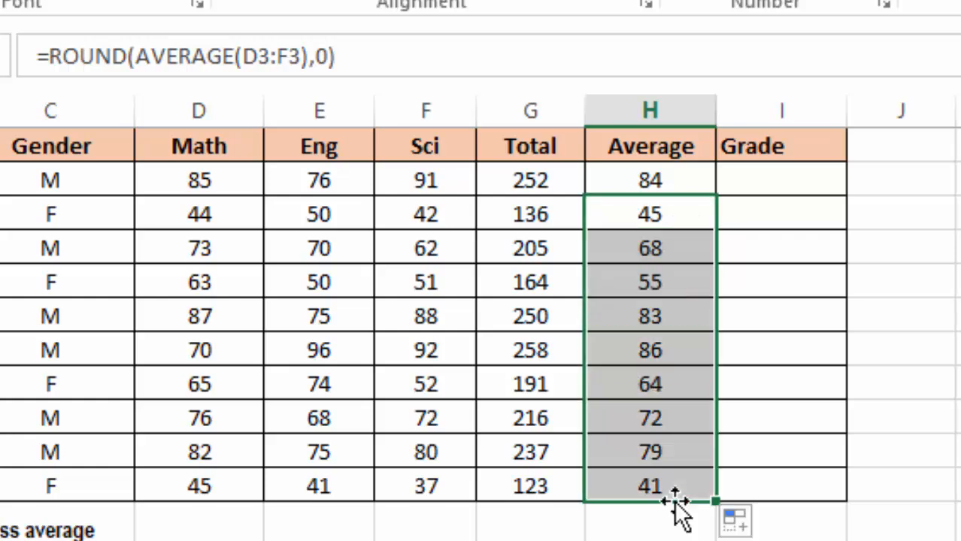
left_click(781, 436)
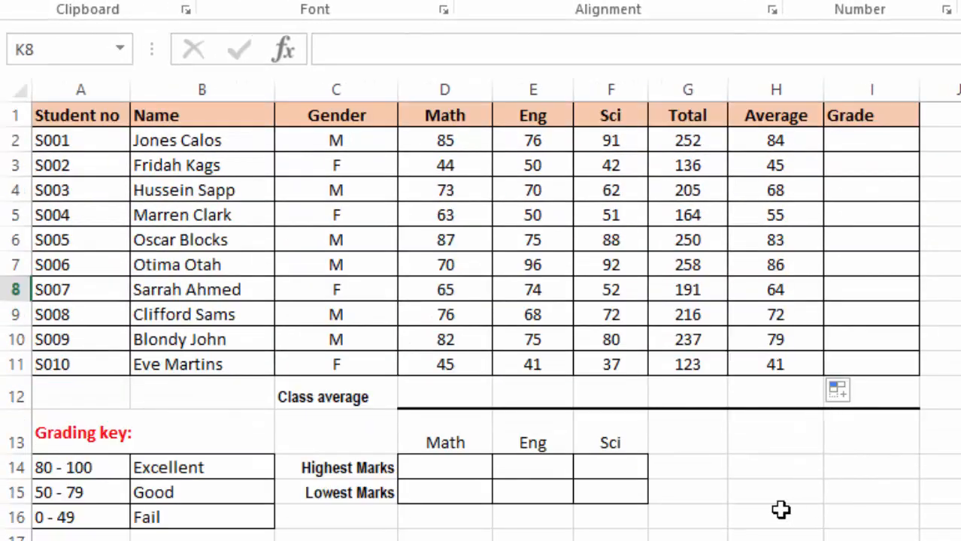
left_click(778, 515)
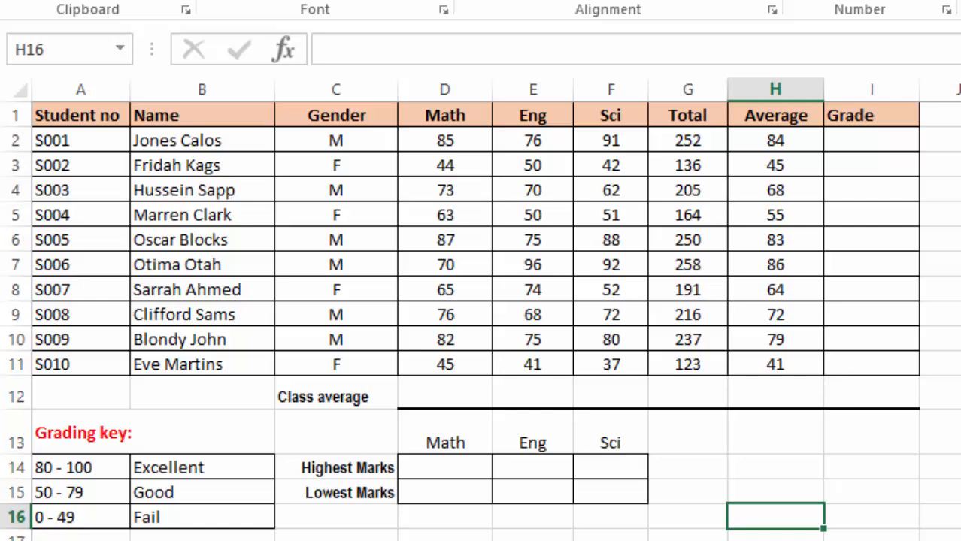
Switch to the Notepad procedure notes and add a new line reading "We now use IF to make grading decisions"
key("alt+Tab")
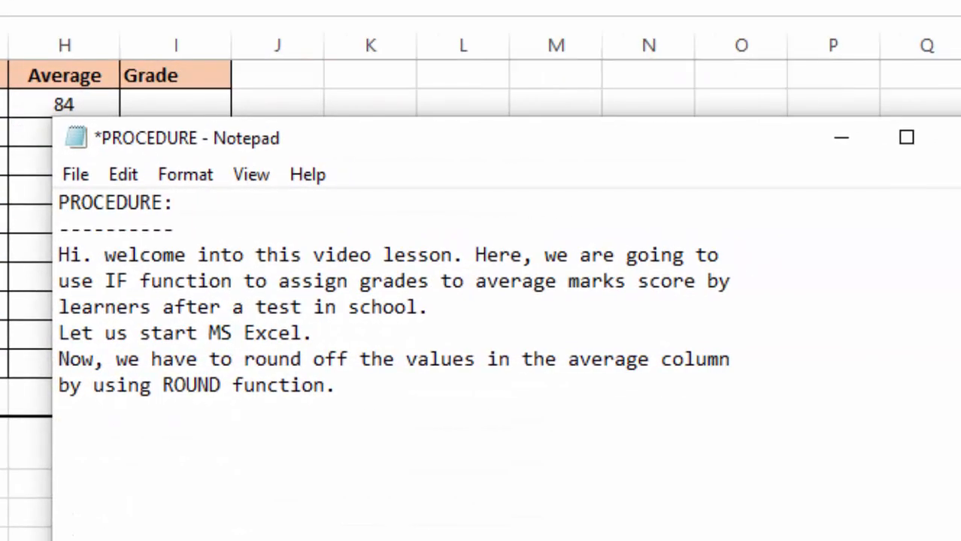
key("Return")
type("We no")
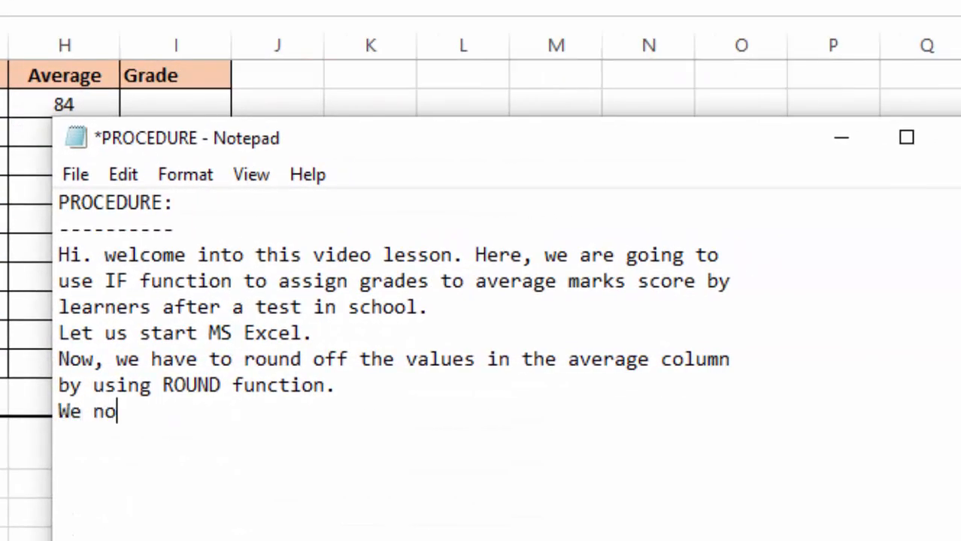
type("w use")
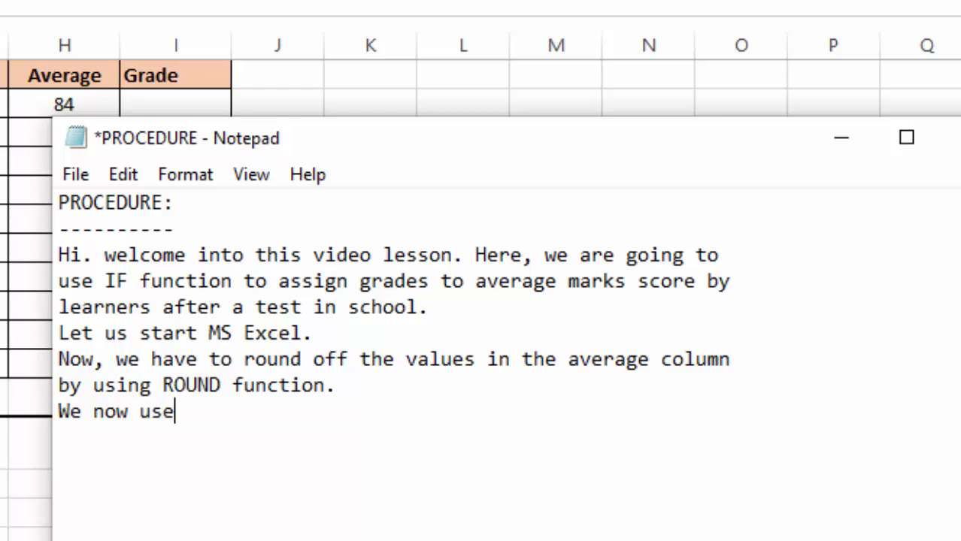
type(" IF to m")
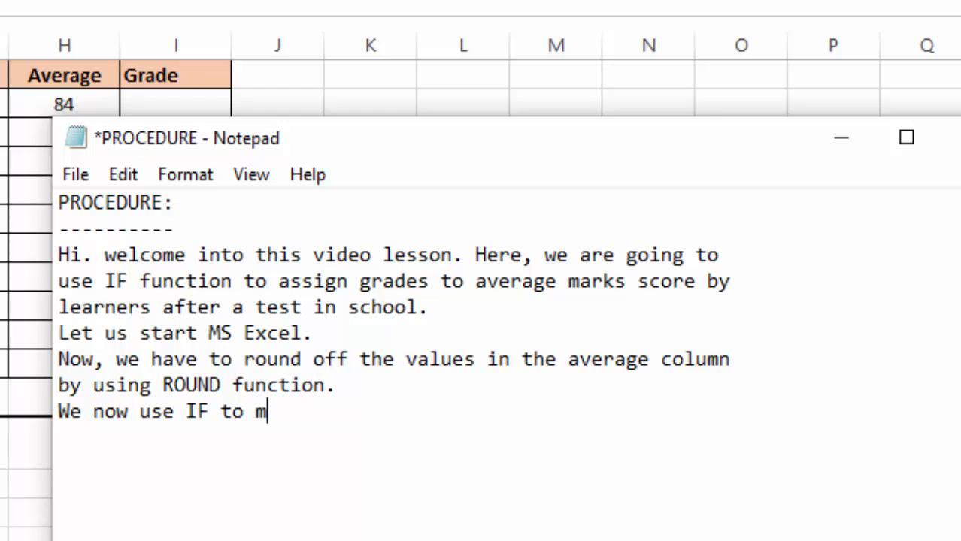
type("ake grad")
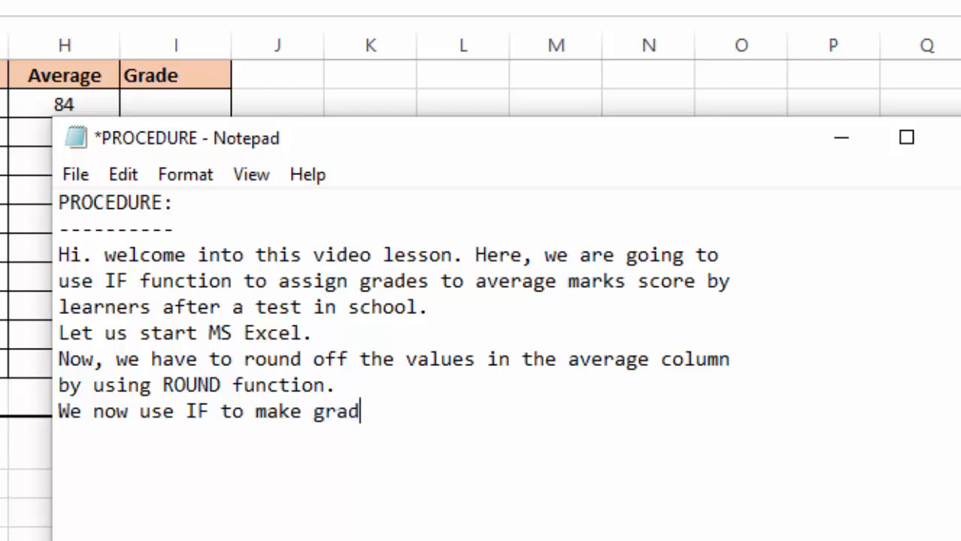
type("ing d")
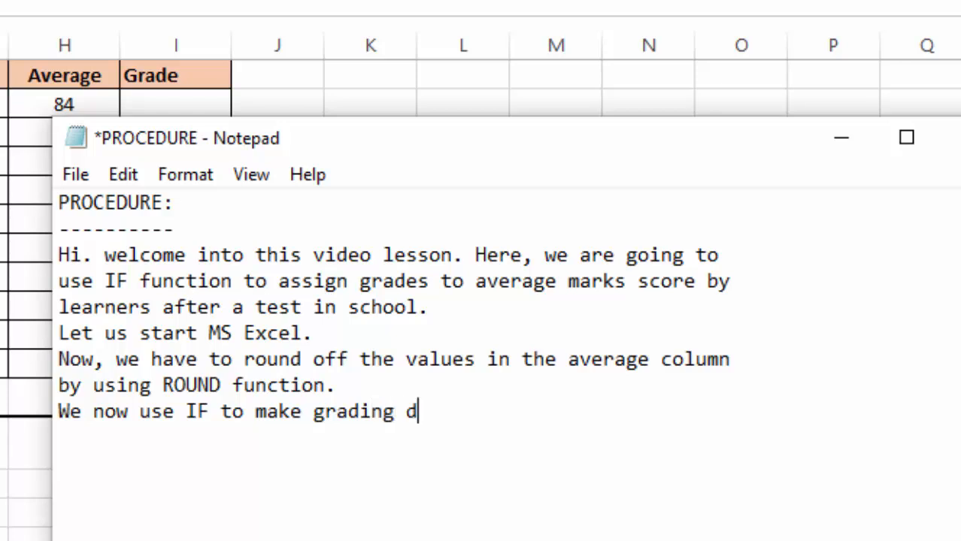
type("ecisions")
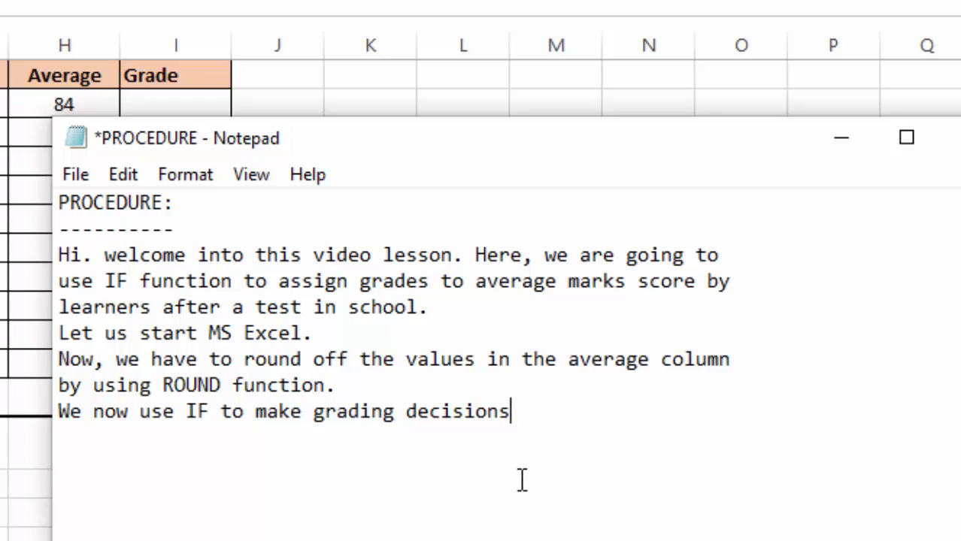
End that sentence with a period and continue the notes with "We start with the lower limit of the highest band"
type(". We")
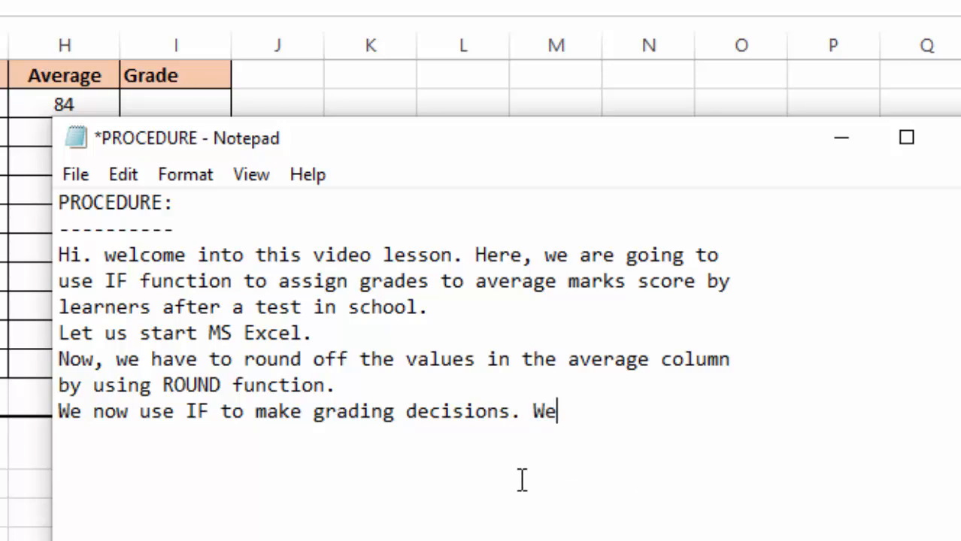
type(" start ")
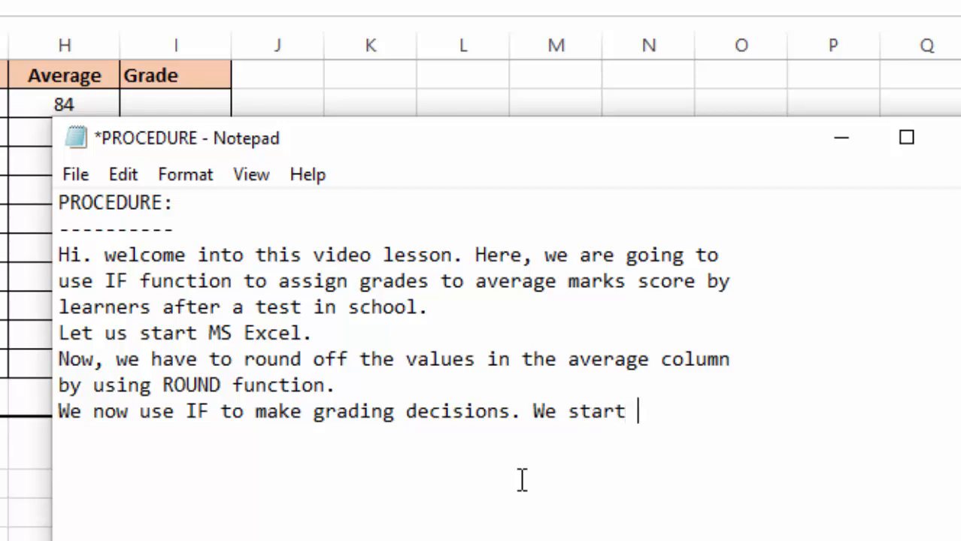
type("with t")
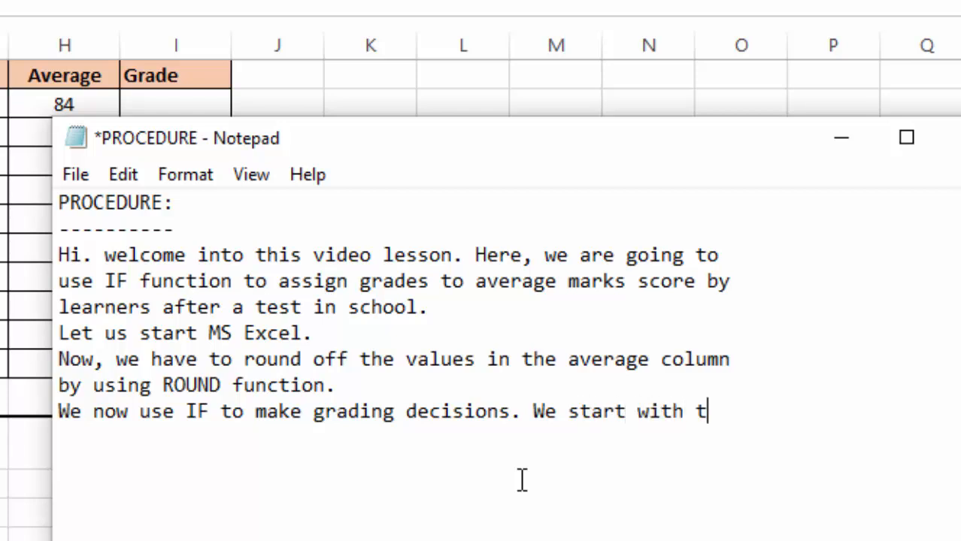
type("he lower")
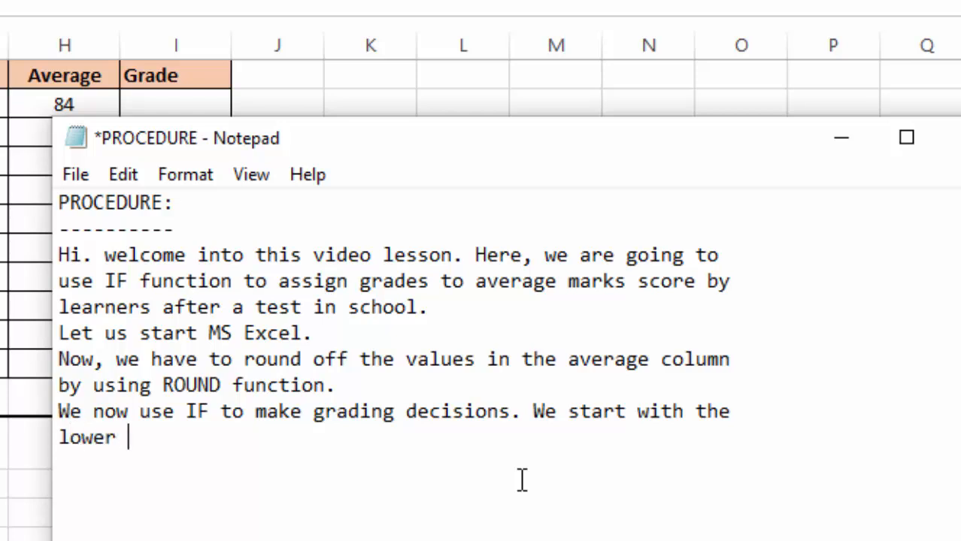
type(" limit")
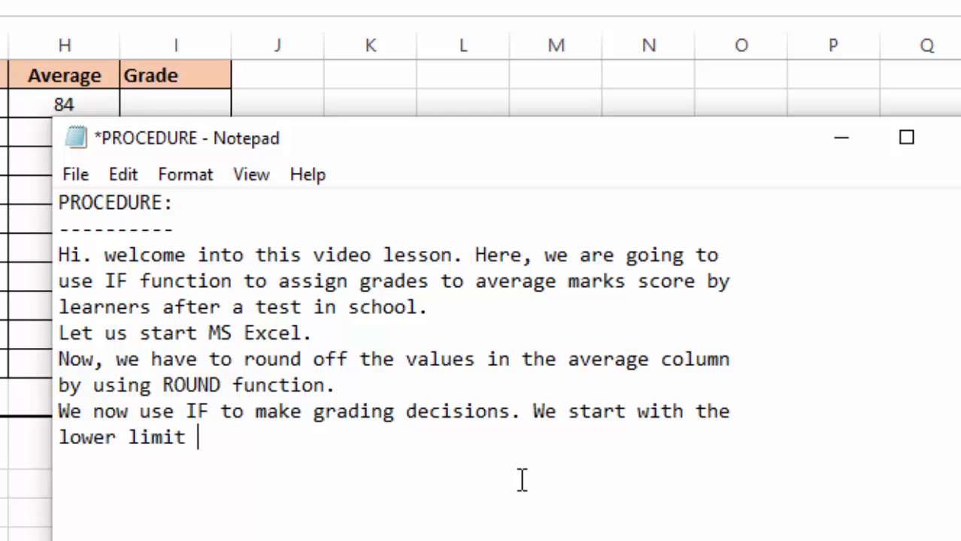
type(" of the")
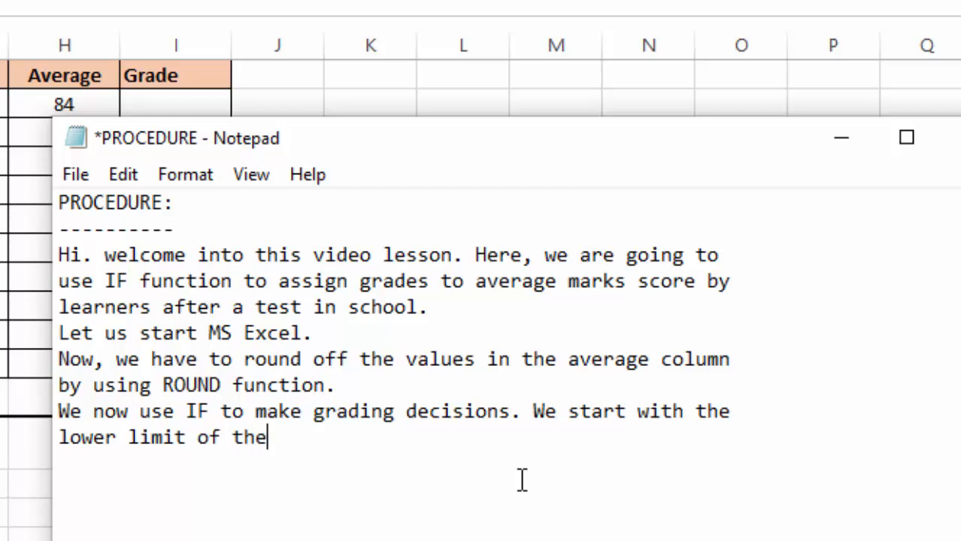
type(" highets")
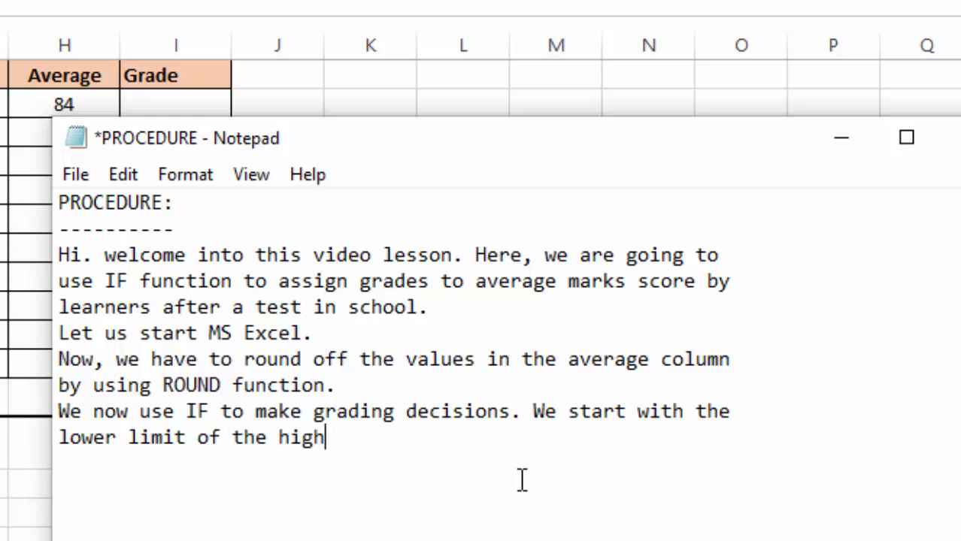
key("BackSpace")
key("BackSpace")
type("st ban")
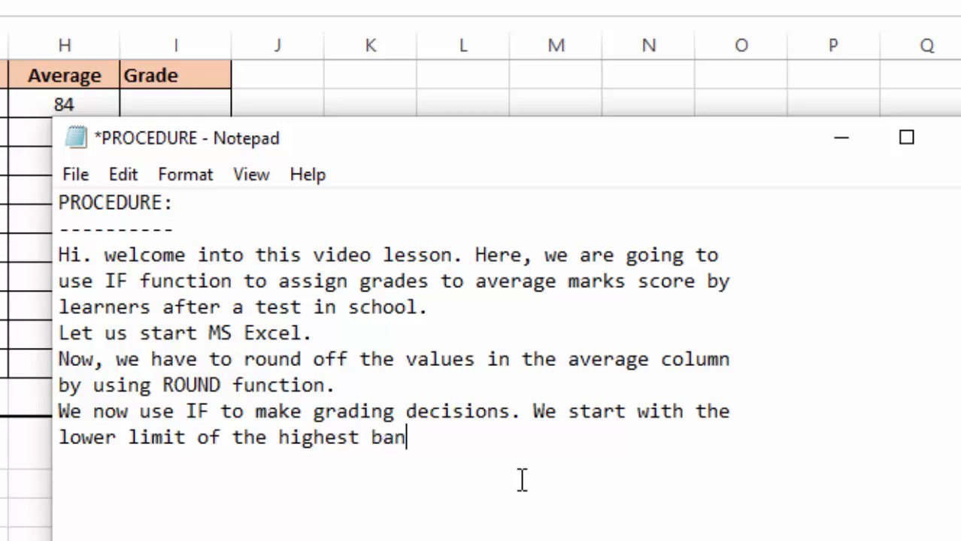
Complete the sentence in the notes with ", likewise moving down the bands." and start a new line
type("d, like")
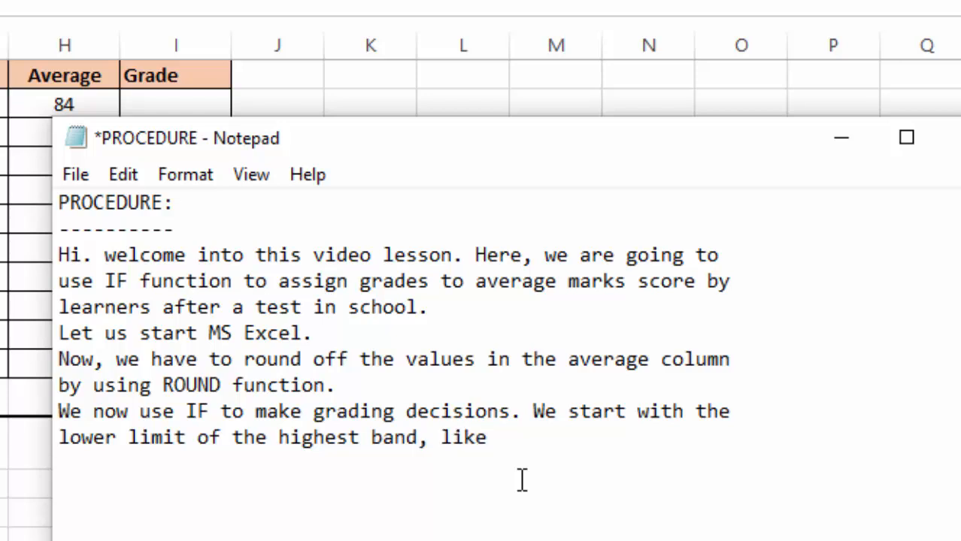
type("wise mov")
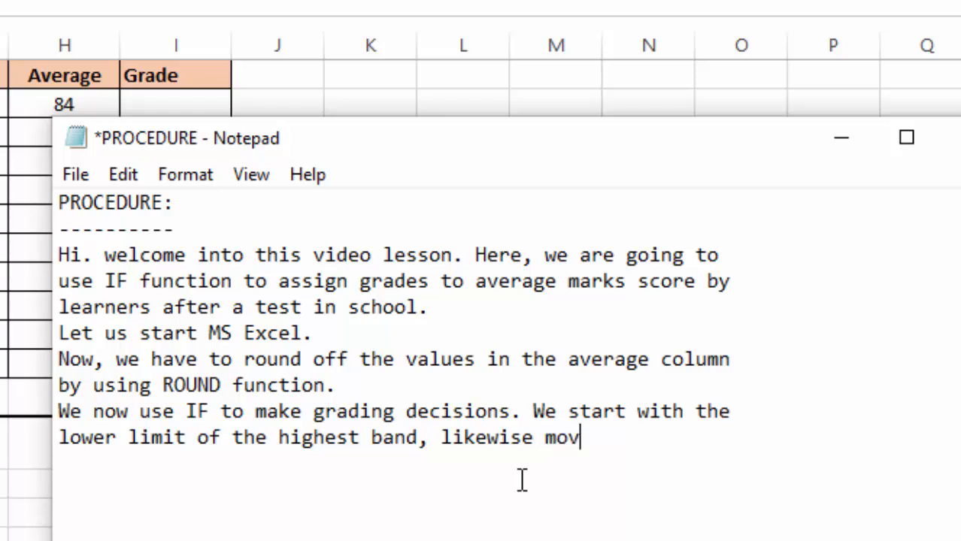
type("ing d")
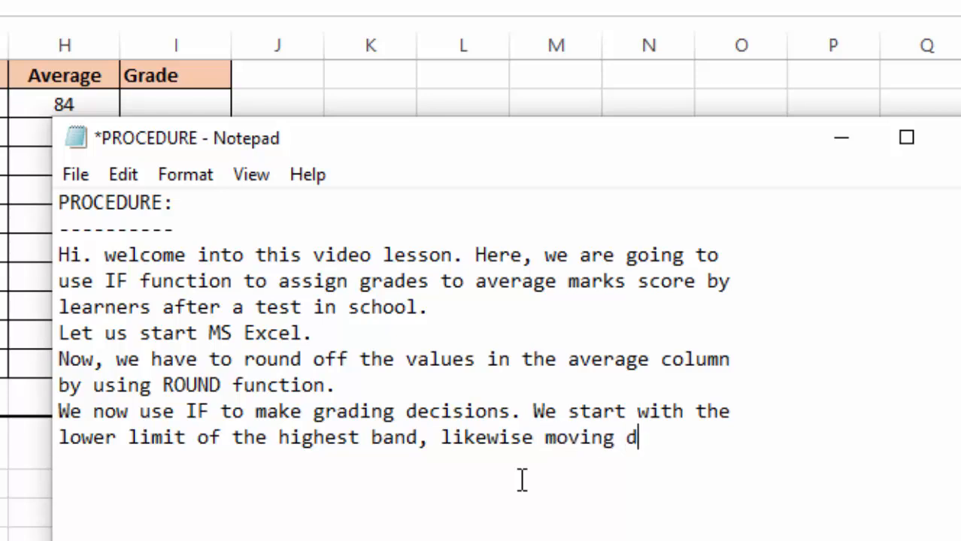
type("own the")
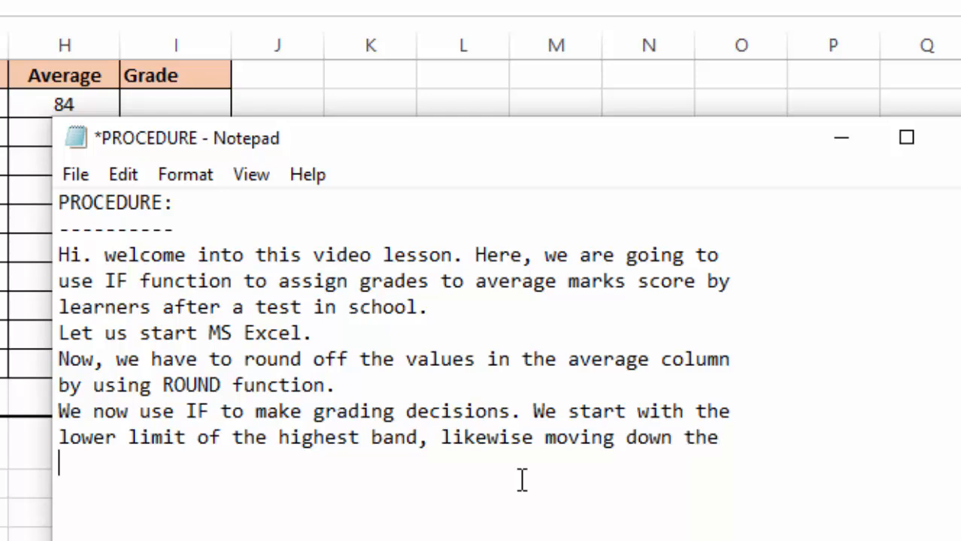
type(" bands.")
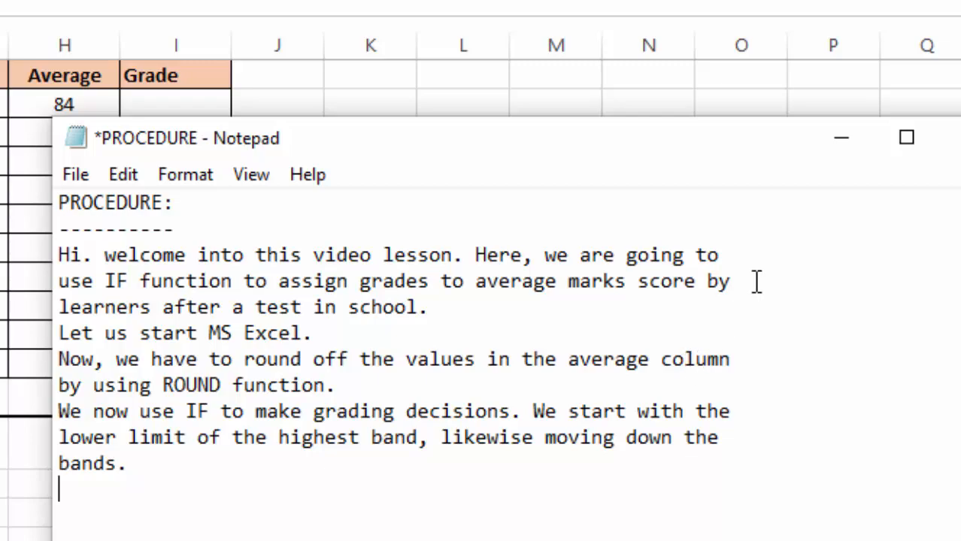
Return to the Excel marks sheet and check the lower limits of the three grading key bands in A14:A16
left_click(841, 139)
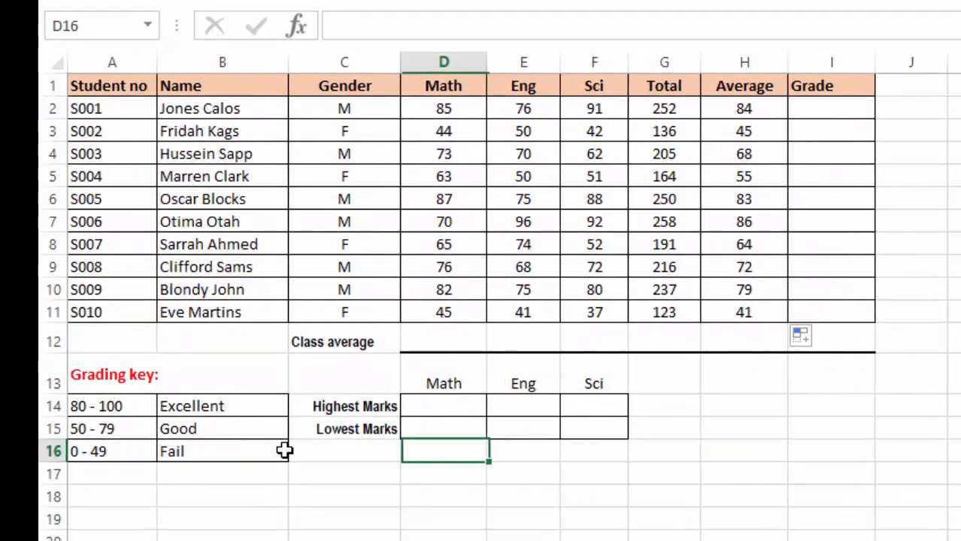
left_click(79, 406)
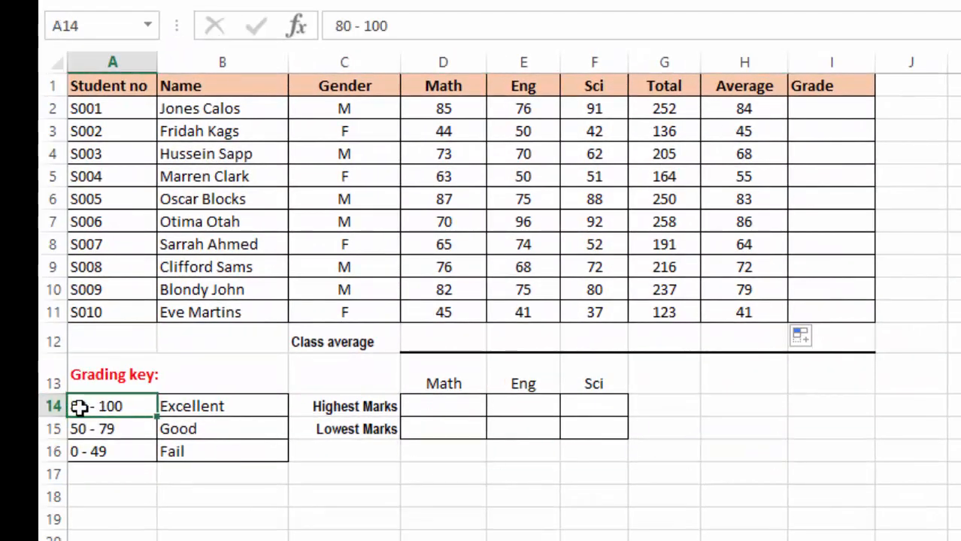
left_click(78, 428)
left_click(77, 453)
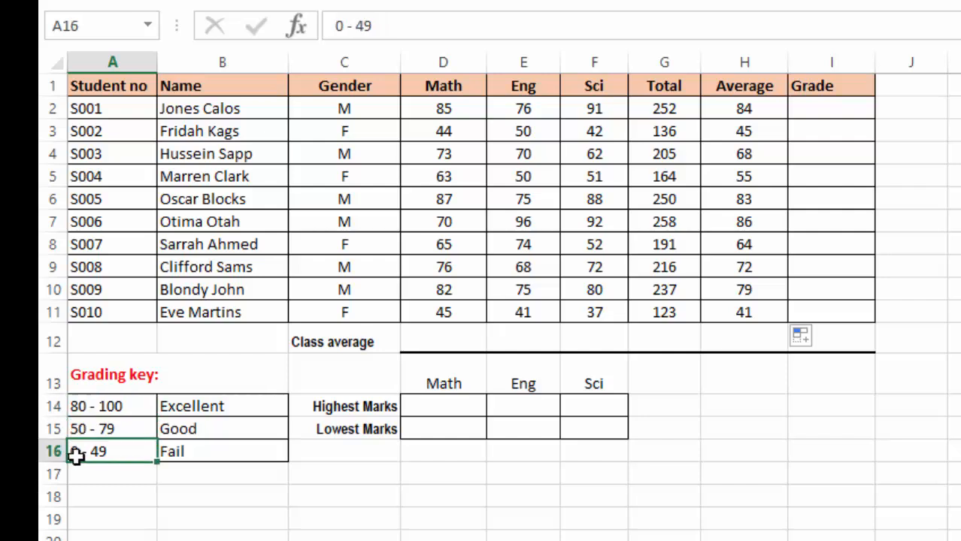
left_click(498, 430)
left_click(691, 431)
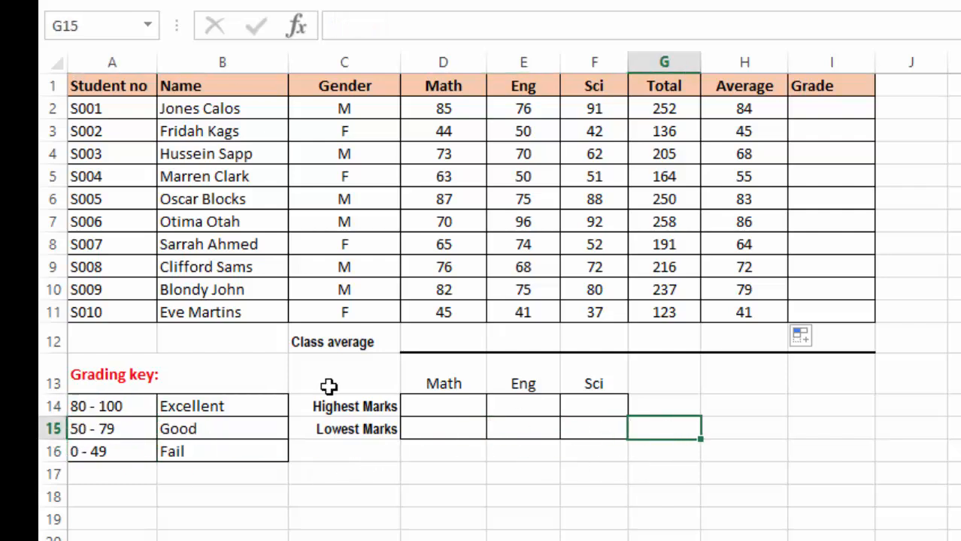
Start an IF formula in grade cell I2 with the logical test H2>=80
left_click(793, 117)
type("=")
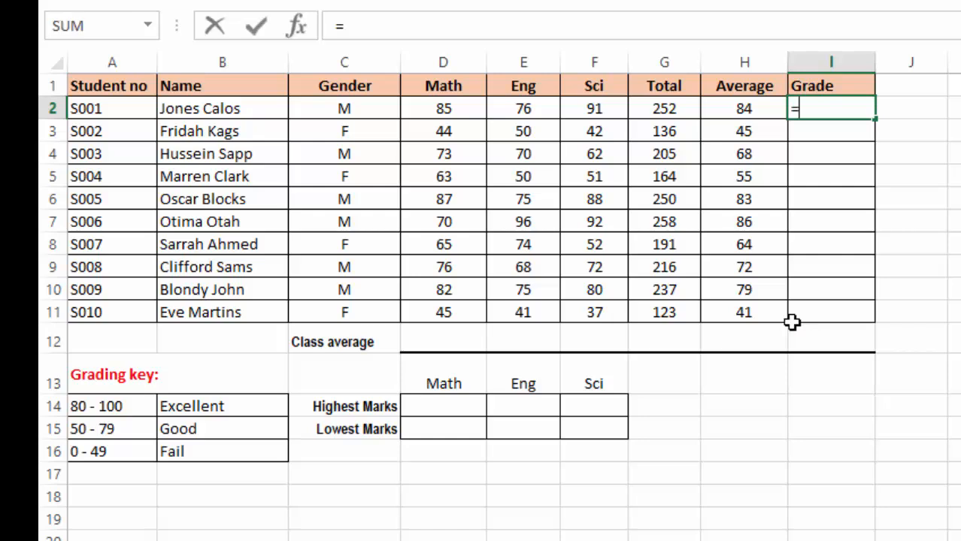
type("if")
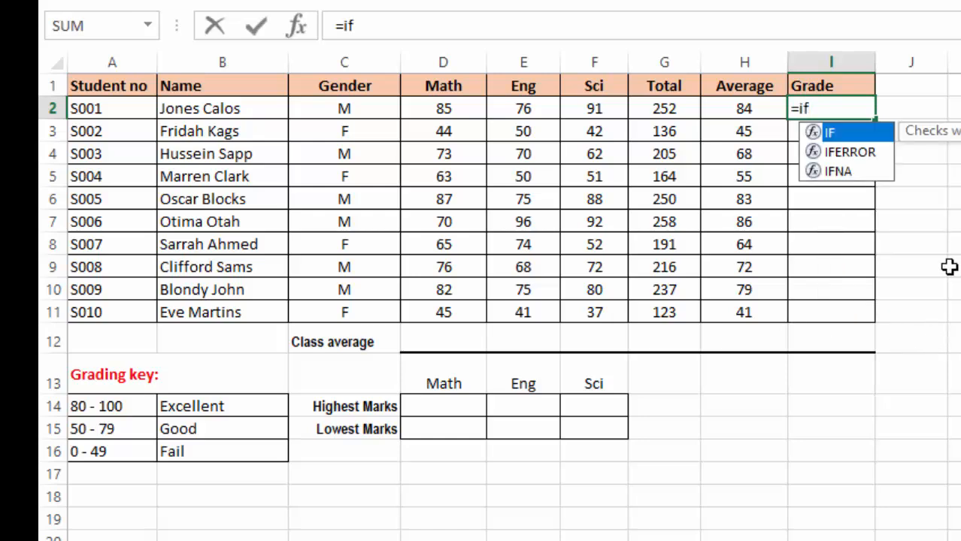
double_click(857, 143)
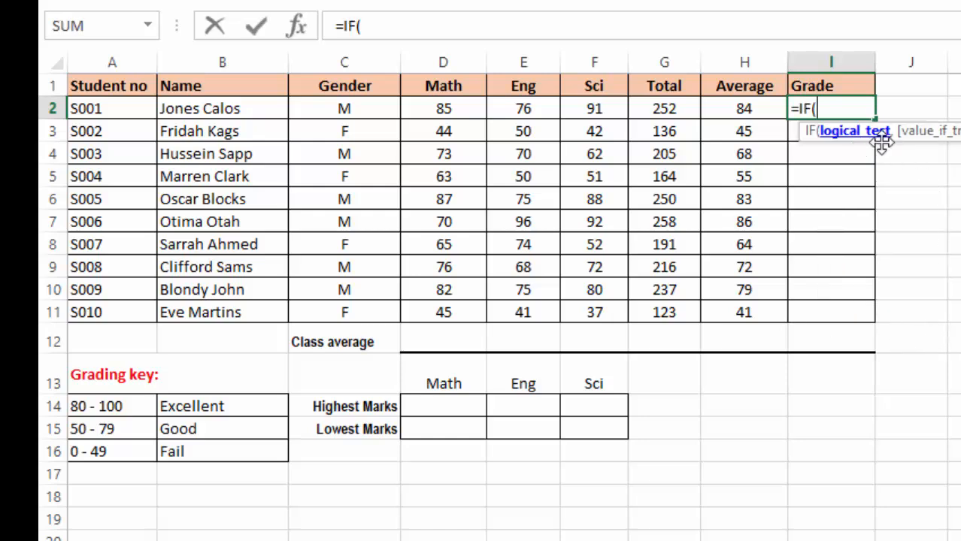
left_click(743, 109)
type(">=")
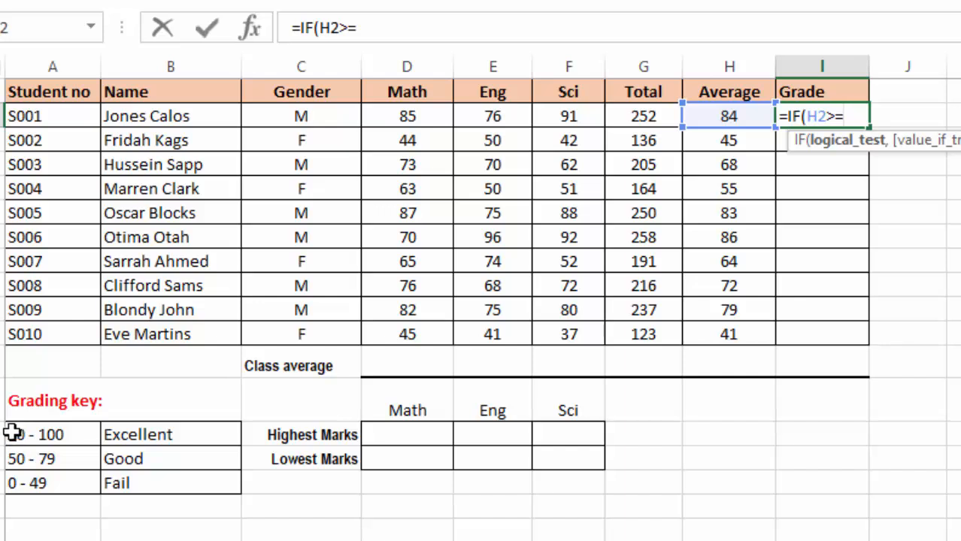
type("80")
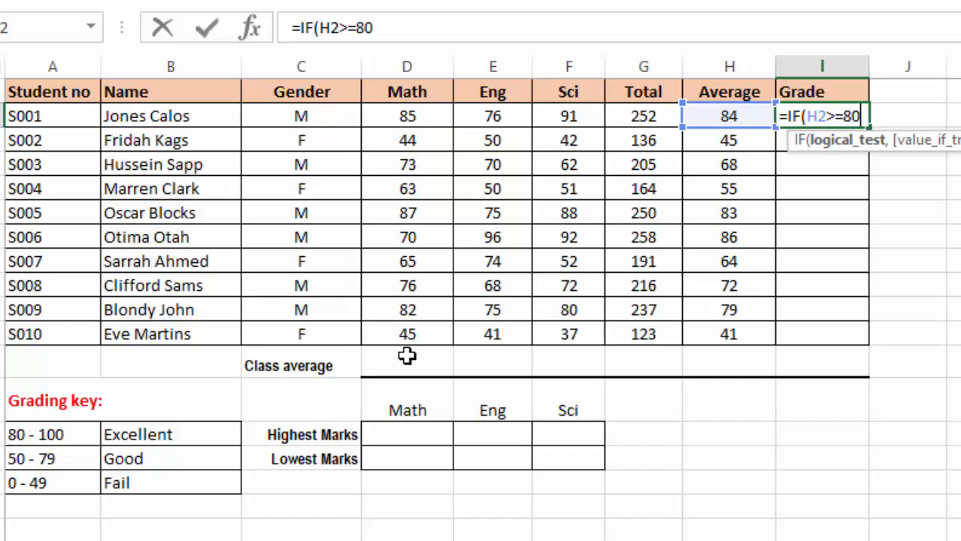
Give the IF formula in I2 the value-if-true text "Excellent"
type(",")
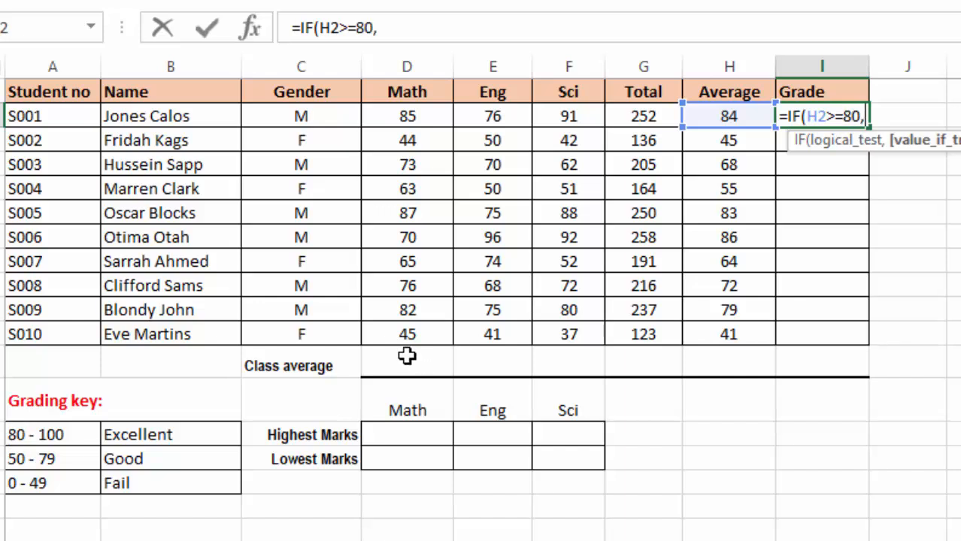
type("\"")
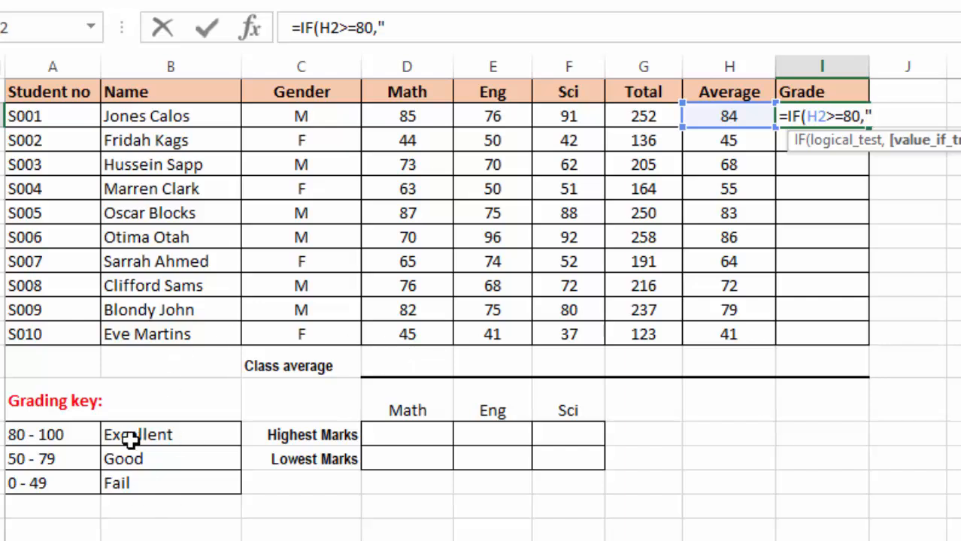
type("Exc")
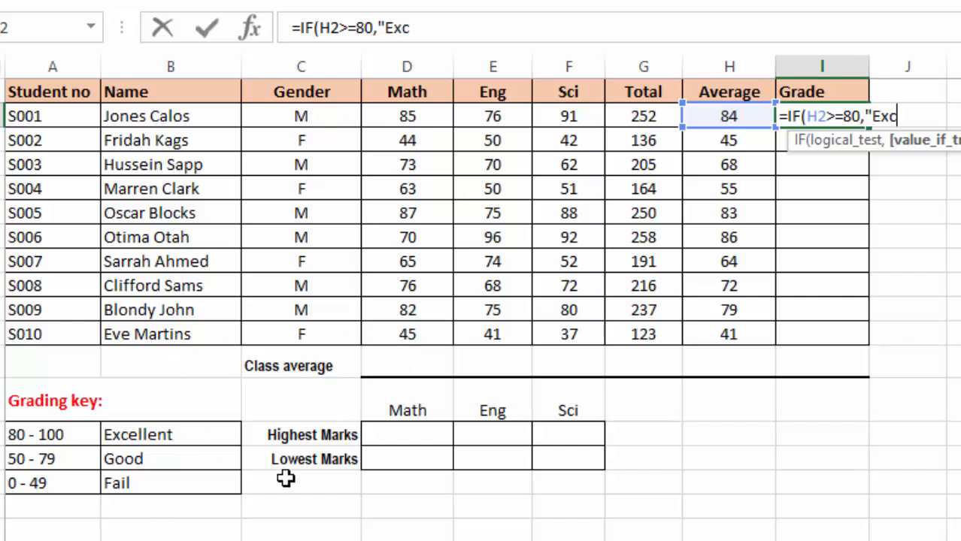
type("ellent")
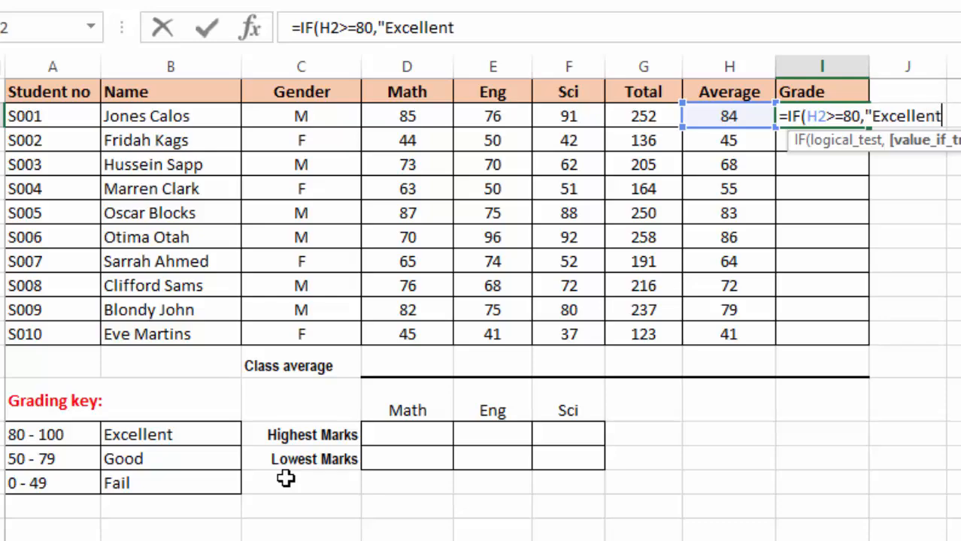
Nest a second IF as the value if false in I2, with the logical test H2>=50
type("\",IF")
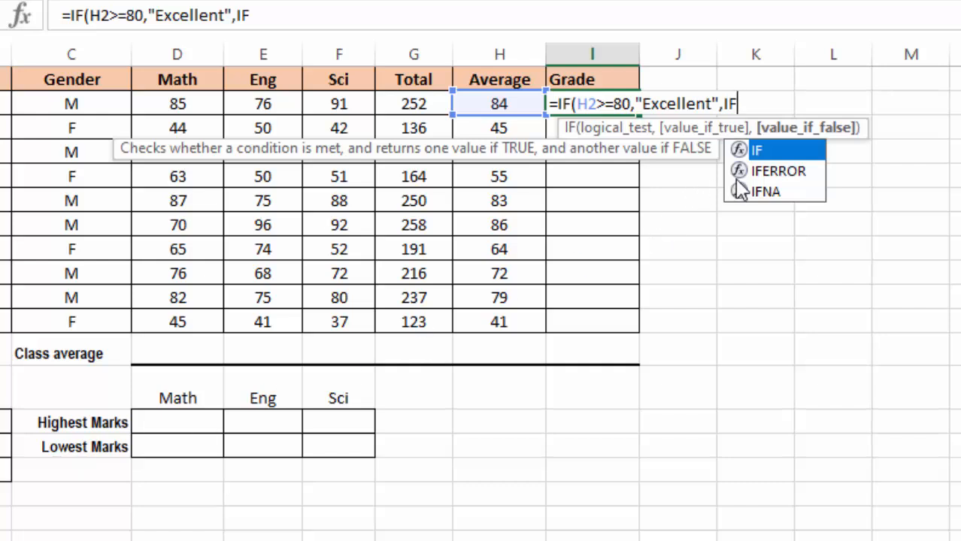
double_click(784, 154)
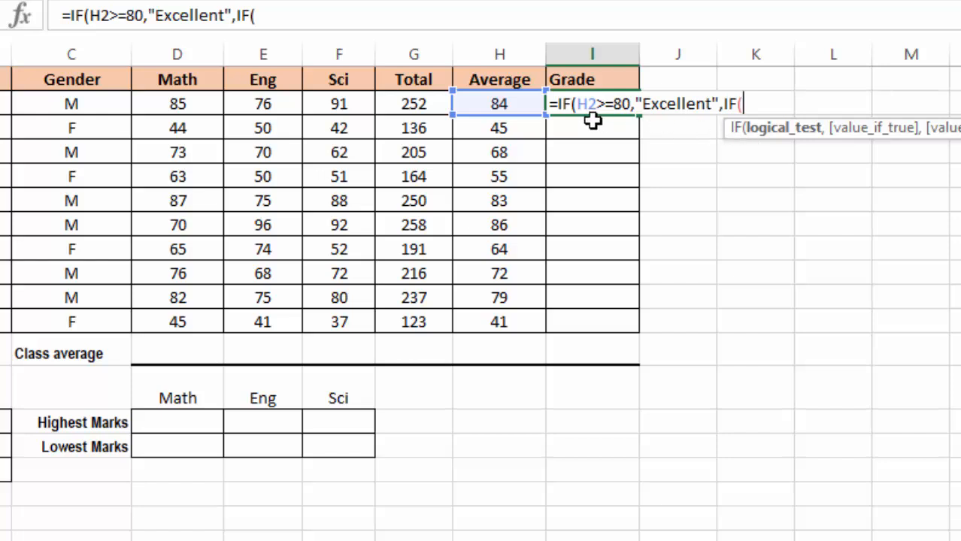
left_click(498, 107)
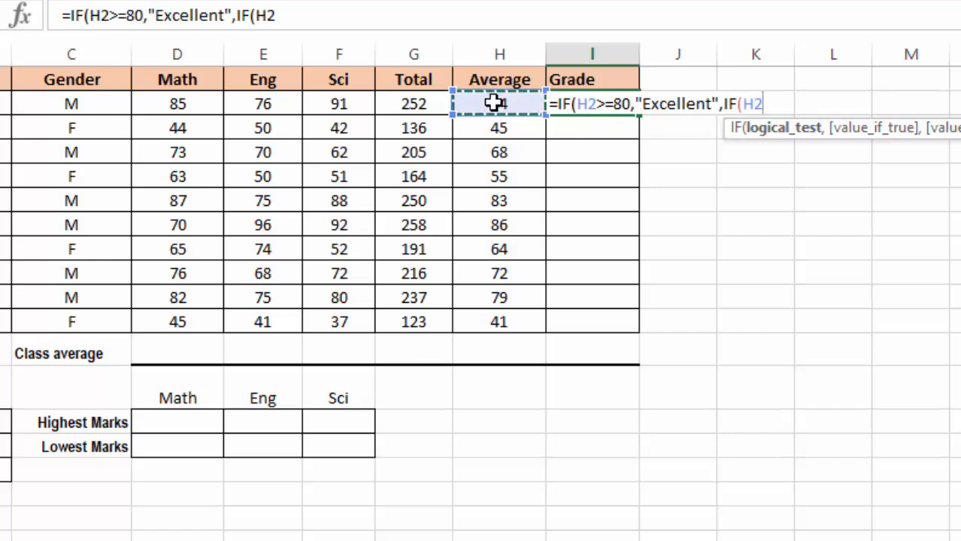
type(">")
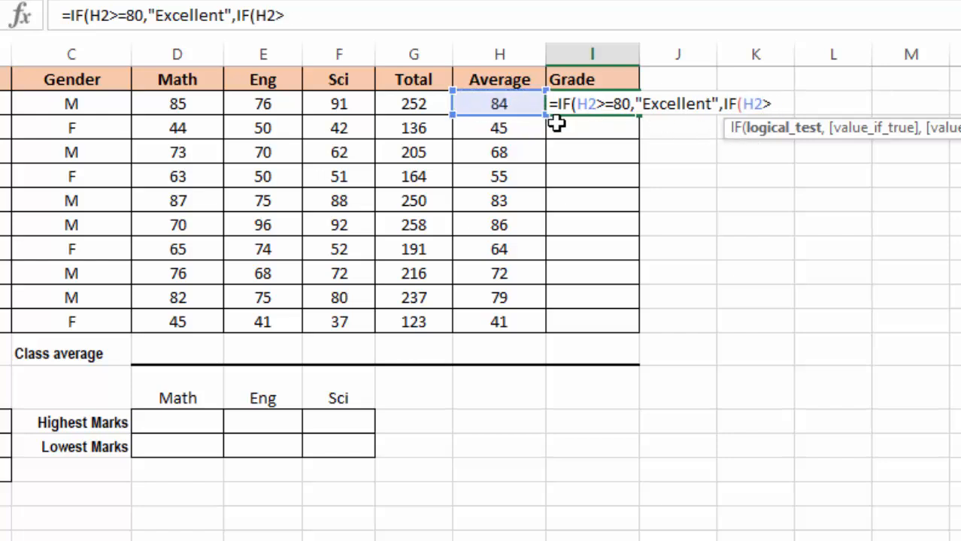
type("=")
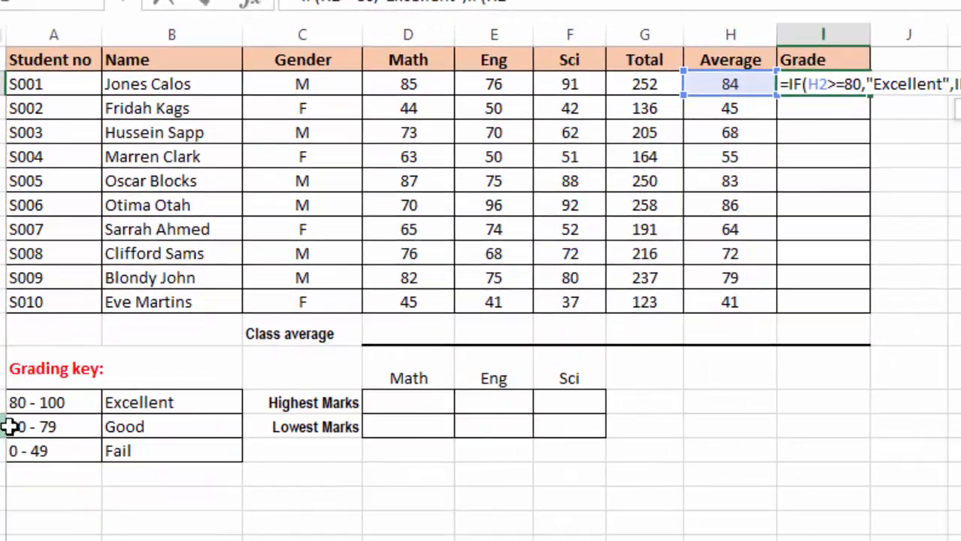
type("50")
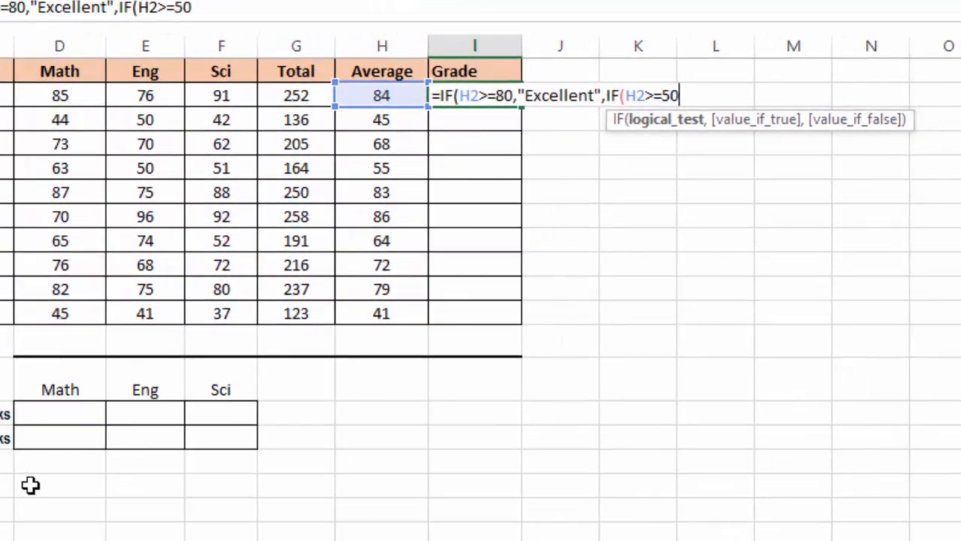
Give the nested IF the value-if-true text "Good" and continue to its value-if-false argument
type(",")
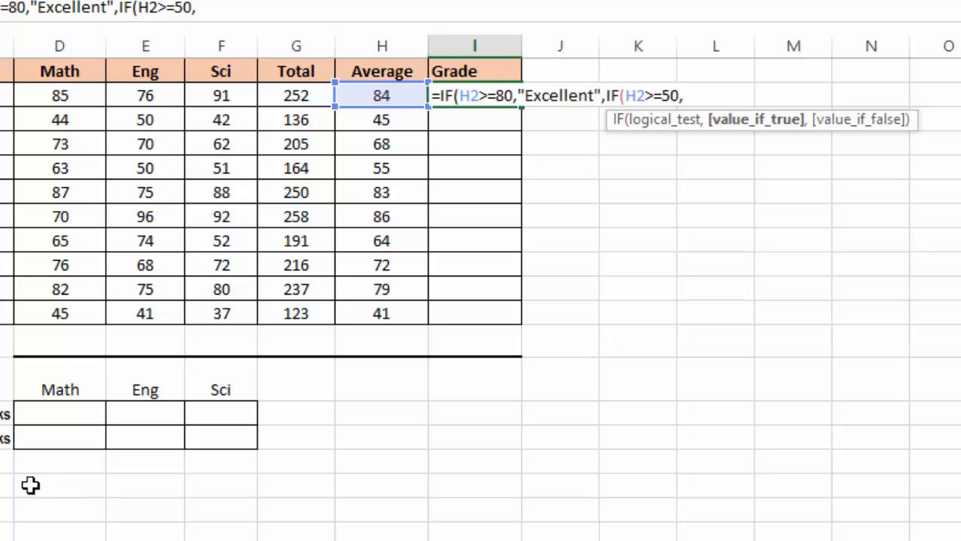
type("\"")
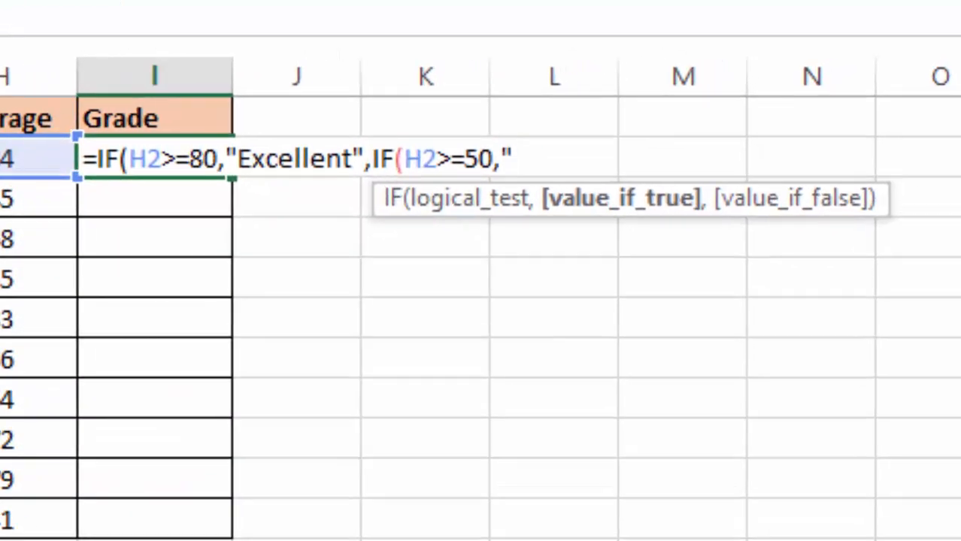
type("Go")
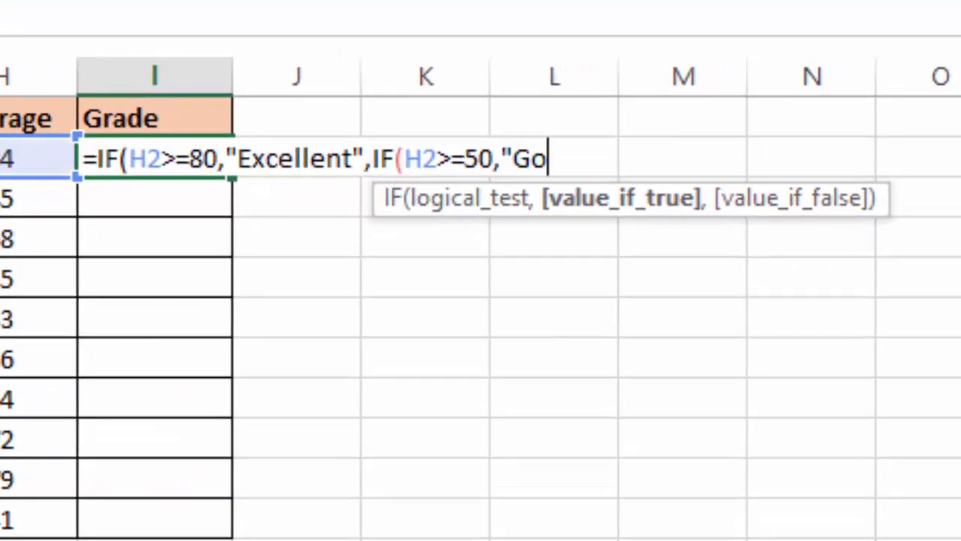
type("od\"")
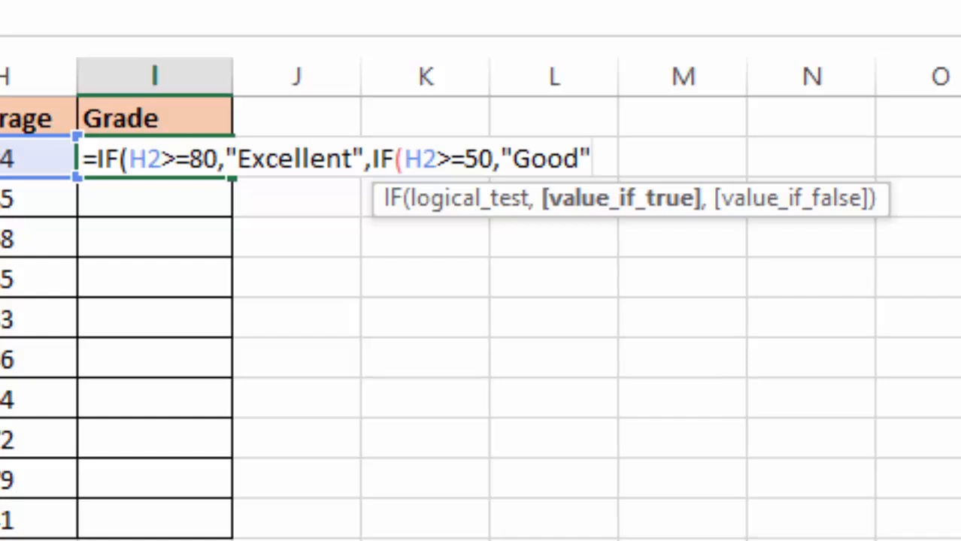
type(",")
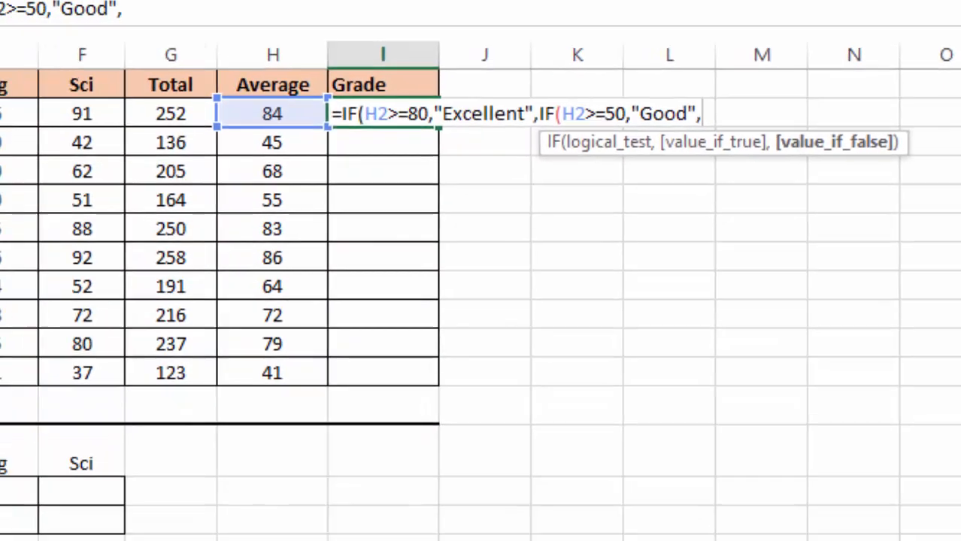
Switch to the Notepad notes and add "The last grade is just inserted with " " in the IF last part."
key("alt+Tab")
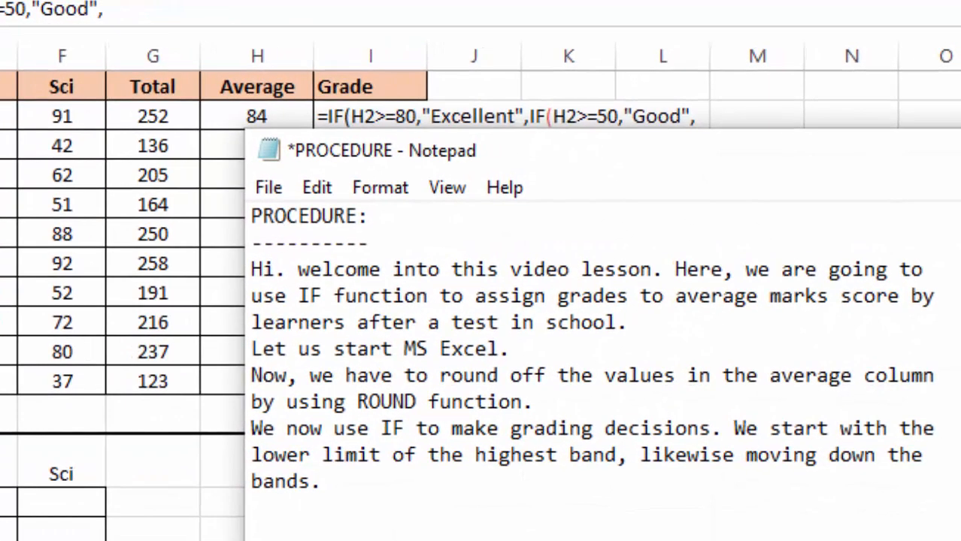
type("The last gr")
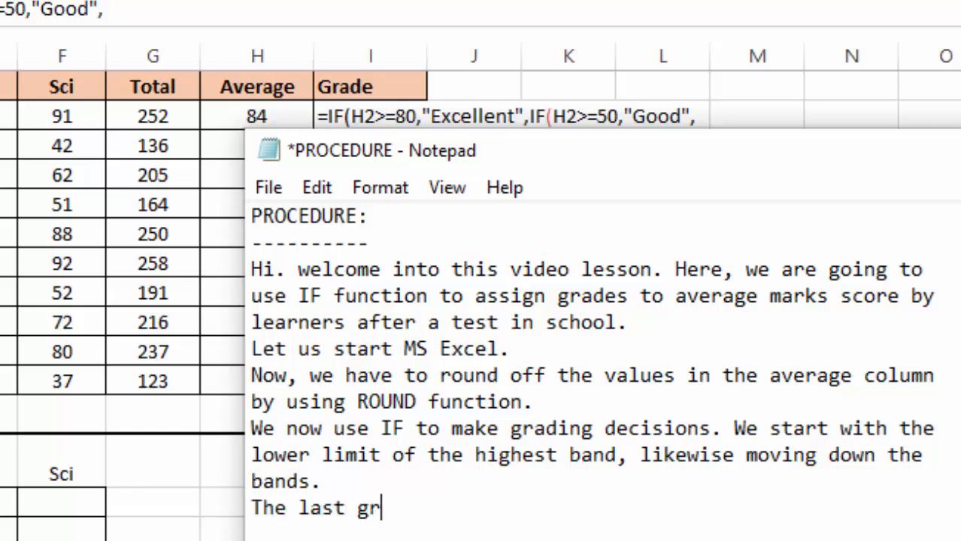
type("ade is")
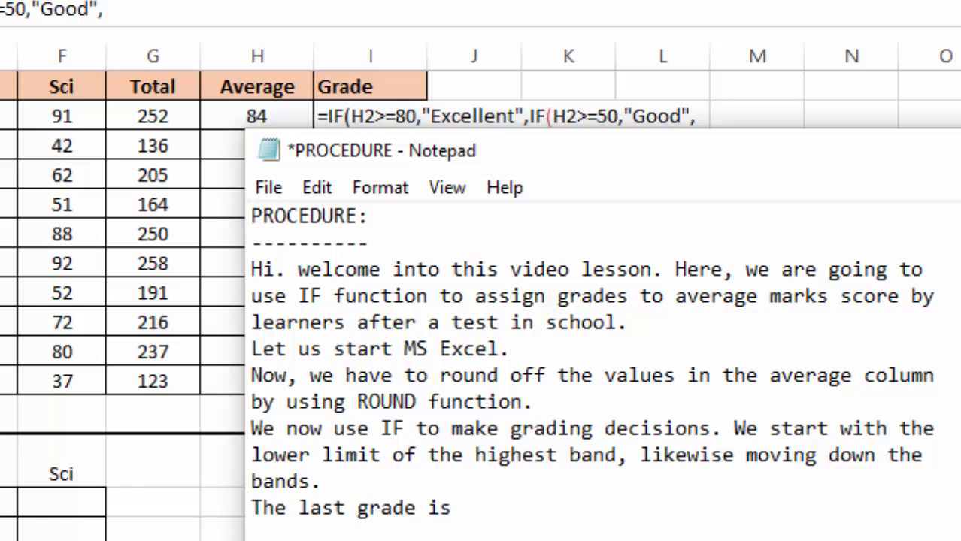
type(" just in")
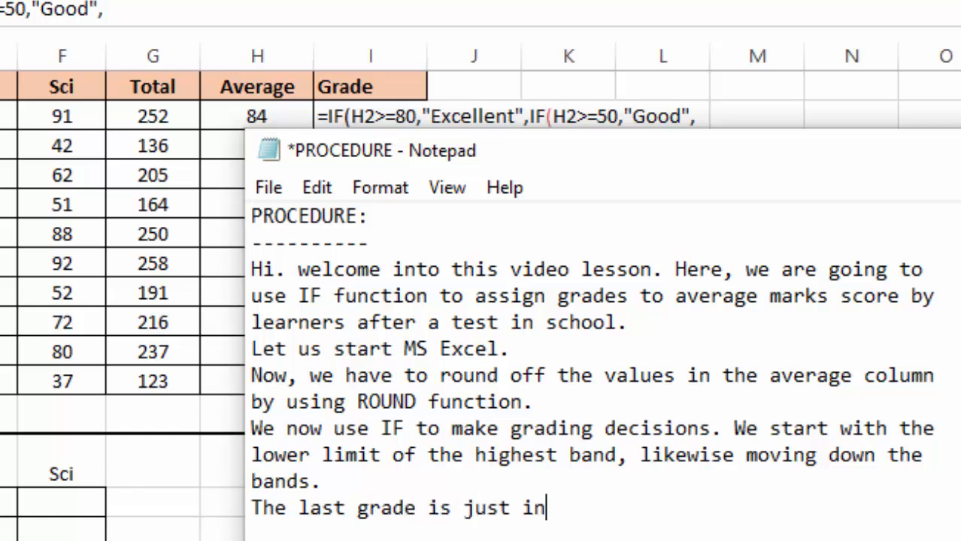
type("serted")
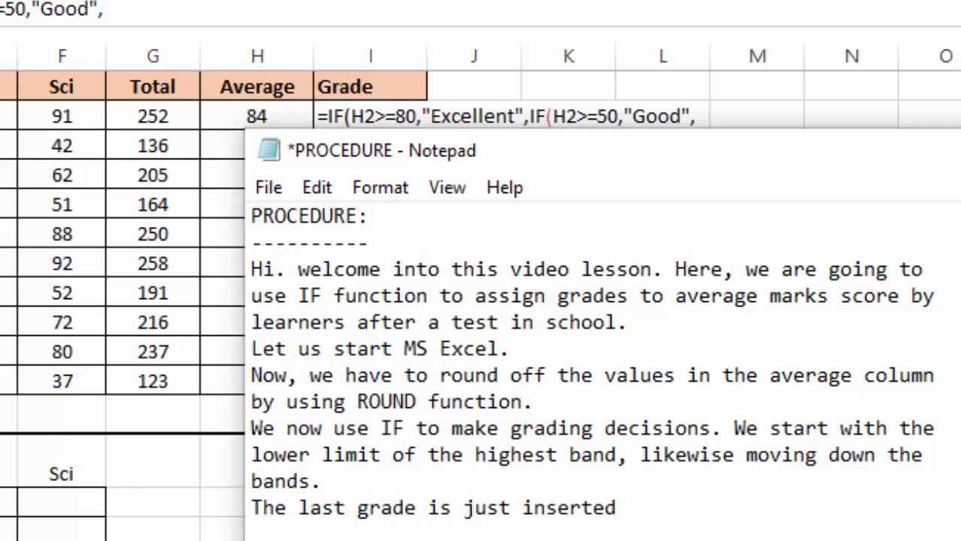
type(" with")
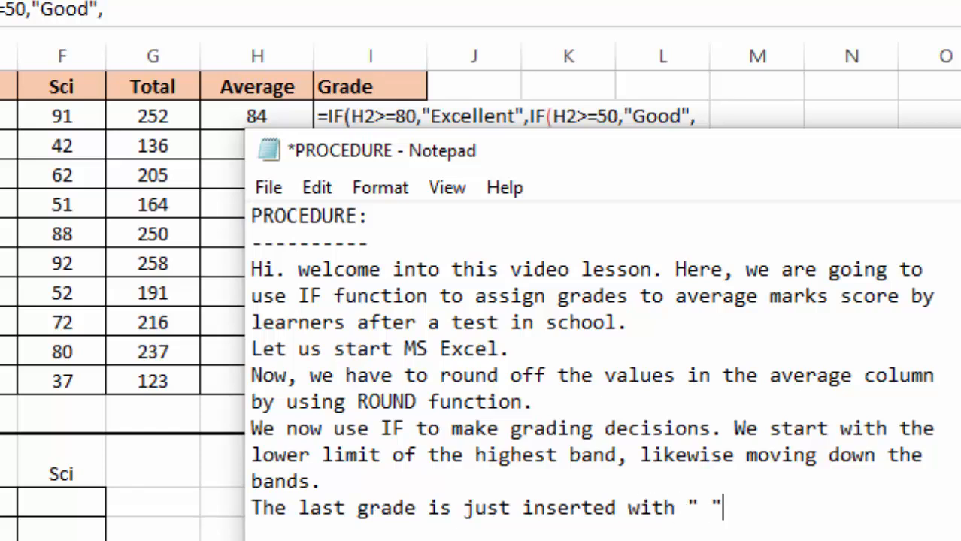
type("\" \" in the")
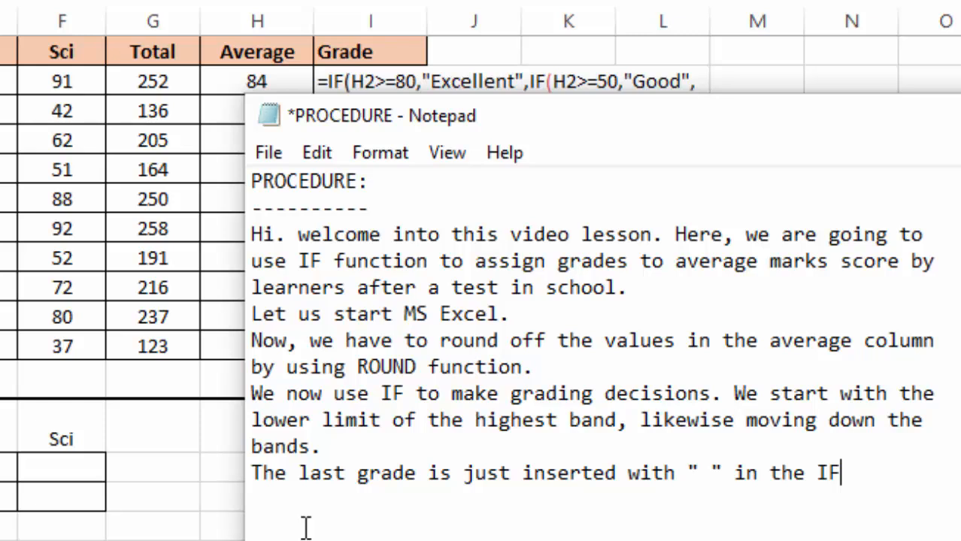
type("IF last")
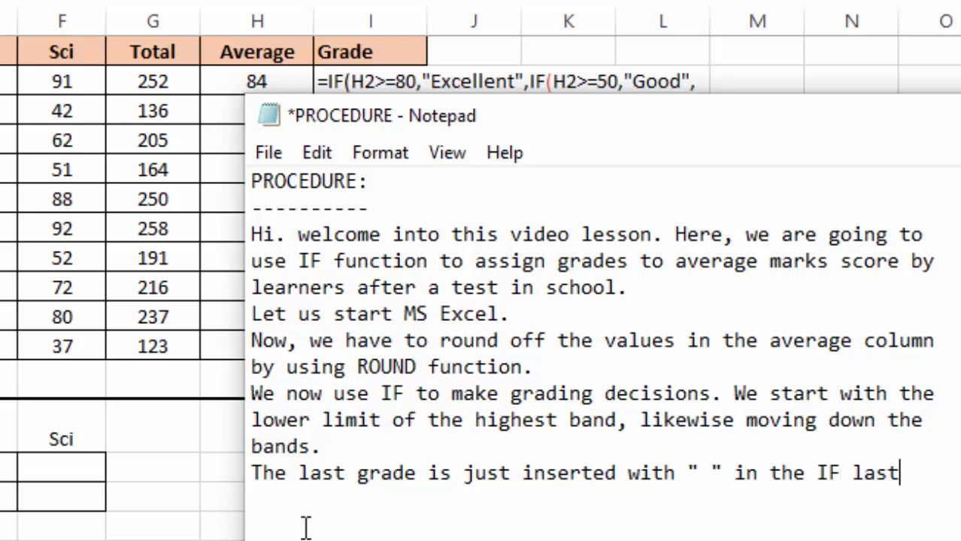
type(" part.")
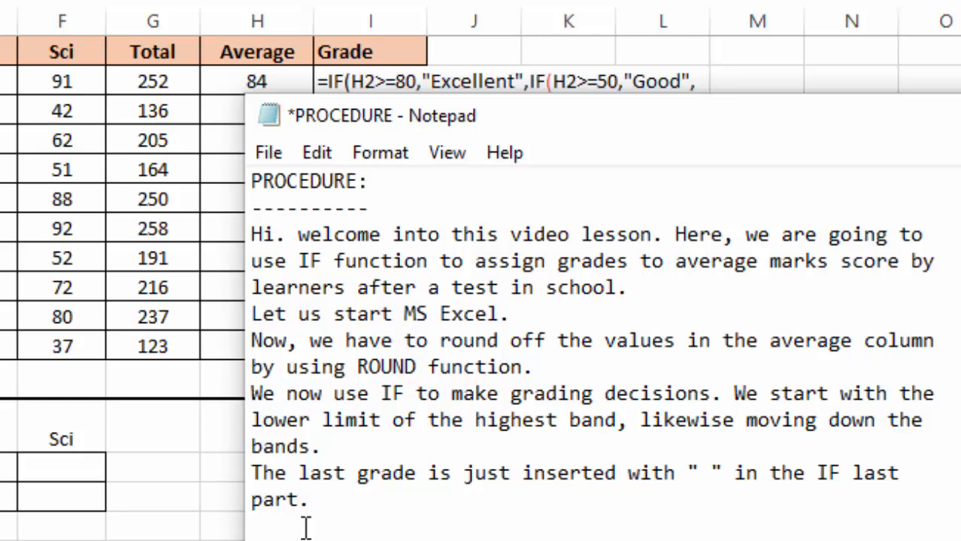
Return to the Excel formula in I2, add "Fail" as the nested IF's value if false, close both IFs and enter it
left_click(959, 115)
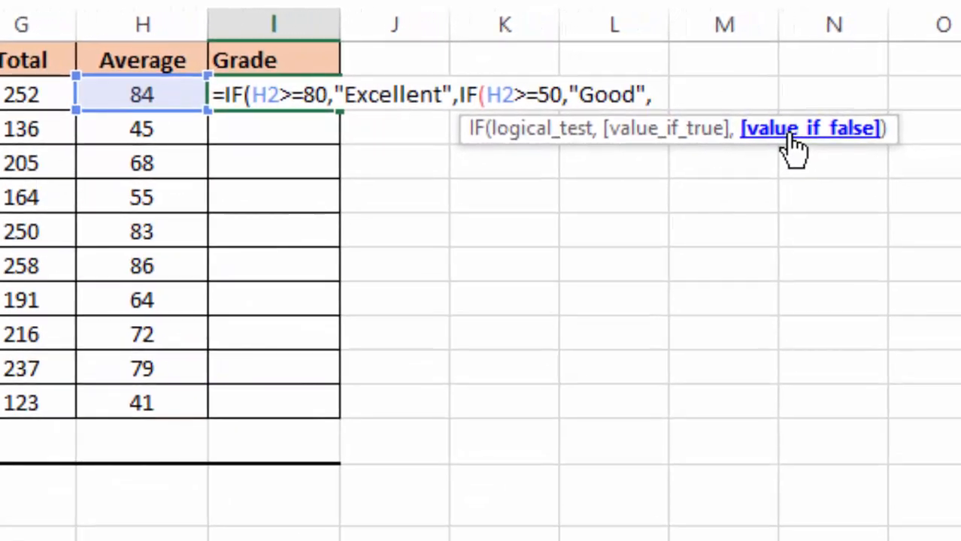
type("Fail")
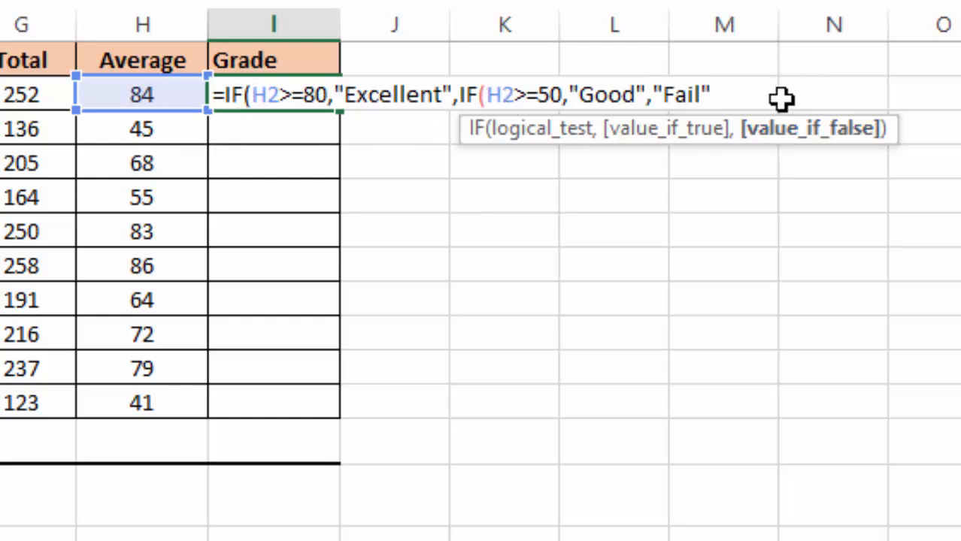
type("))")
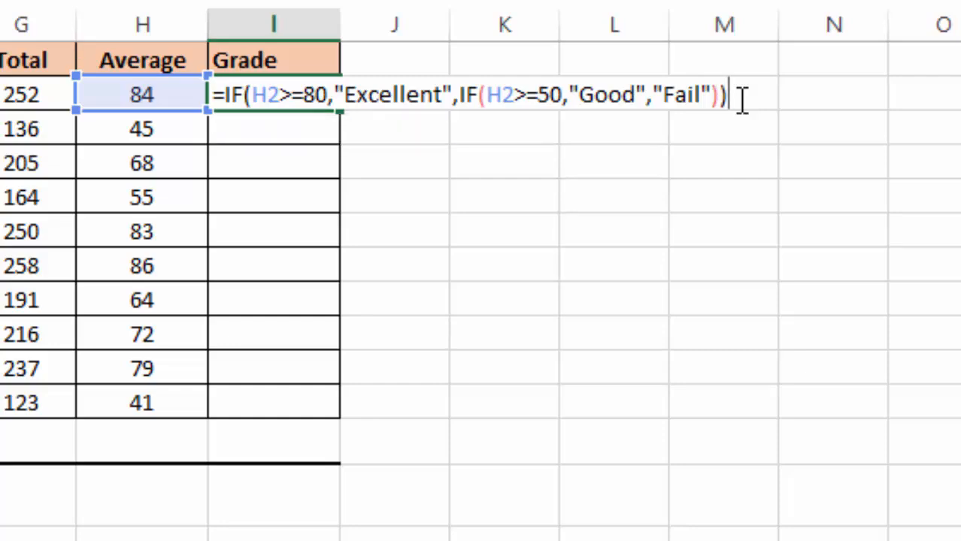
key("Return")
Fill the grade formula from I2 down through I11 for all students
left_click(249, 238)
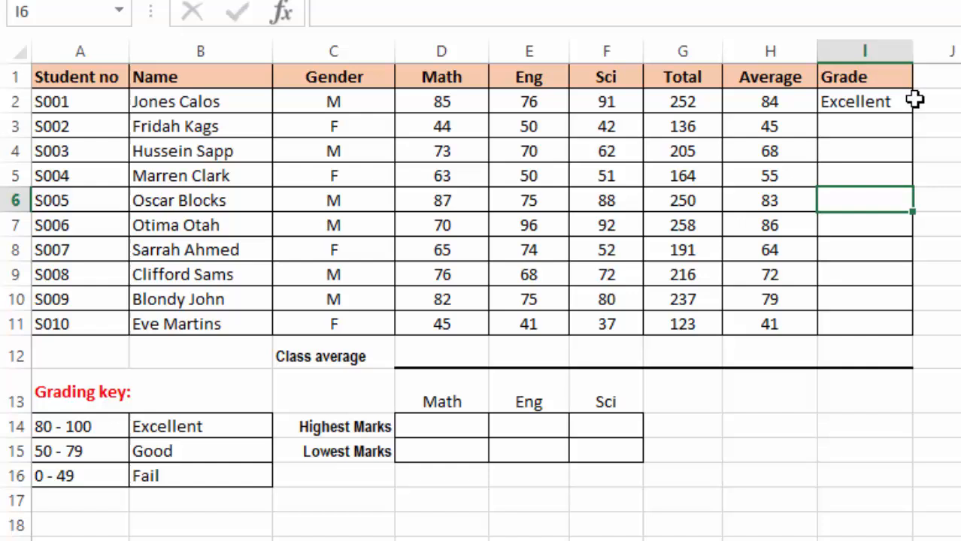
left_click(682, 100)
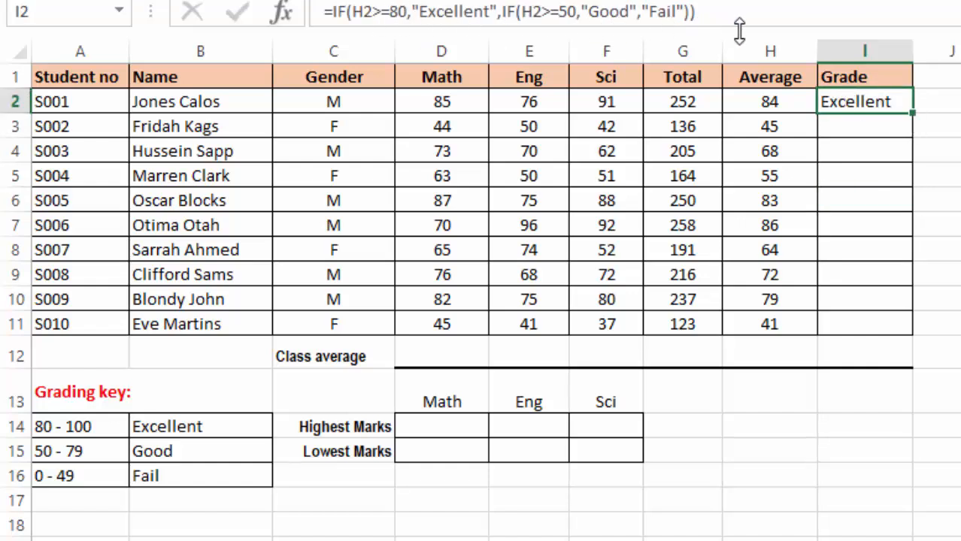
left_click_drag(913, 116, 897, 336)
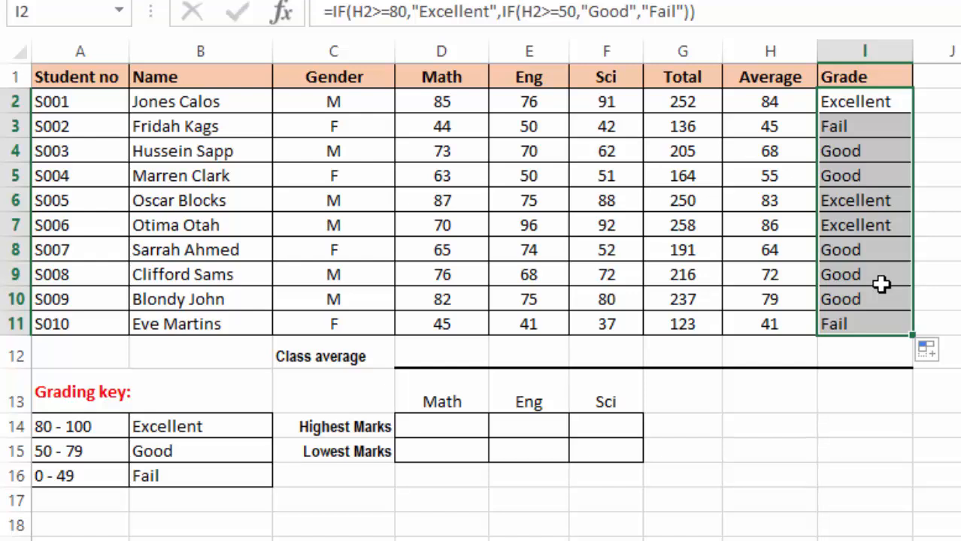
left_click(932, 200)
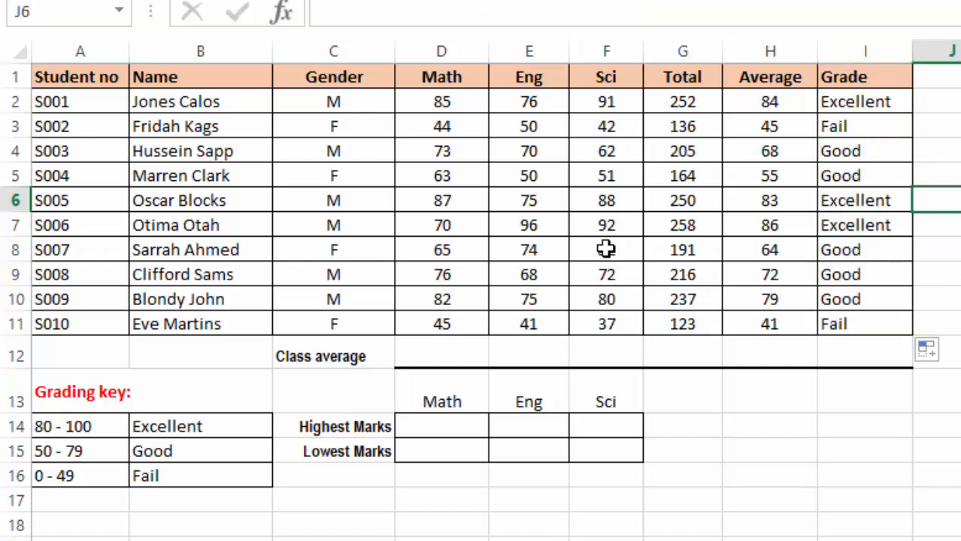
Enter a class average for Math in D12 using AVERAGE over D2:D11
left_click(428, 358)
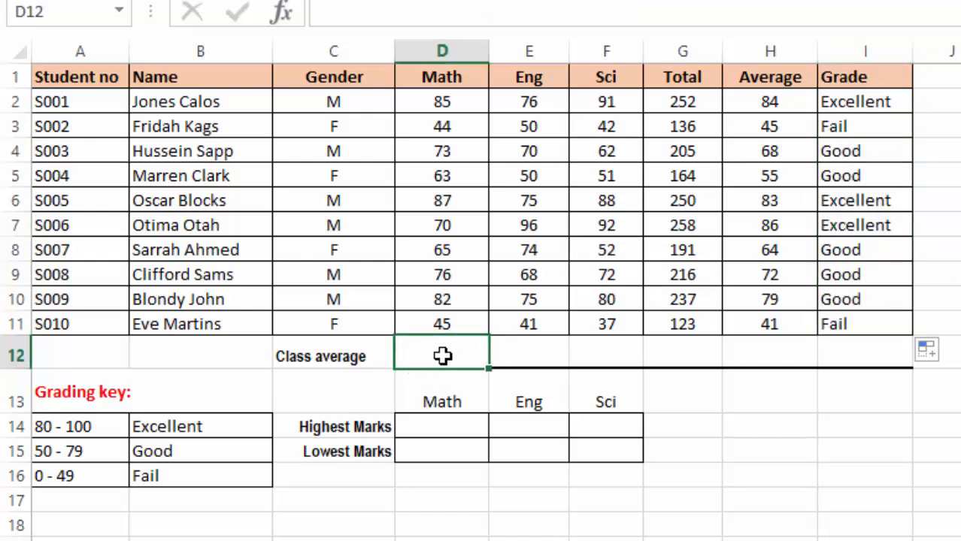
type("=")
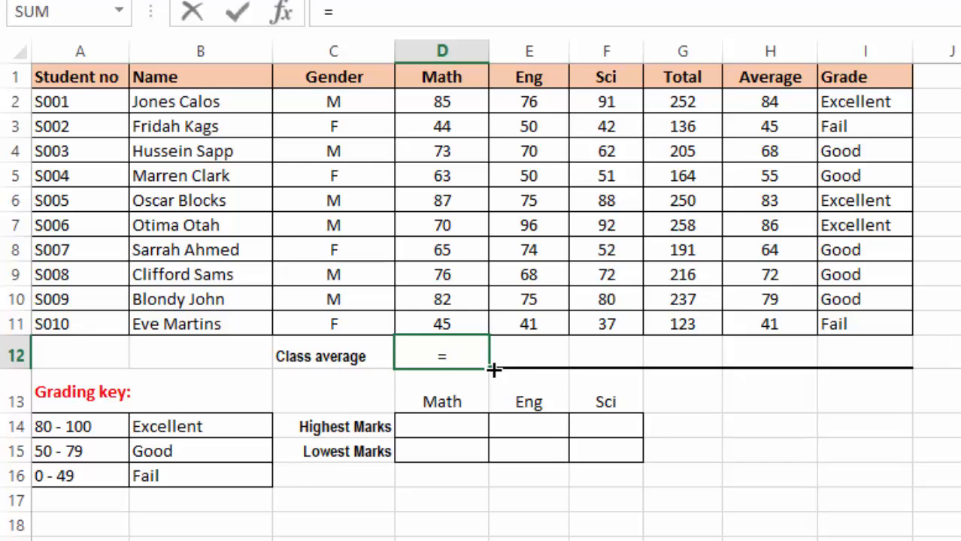
type("avera")
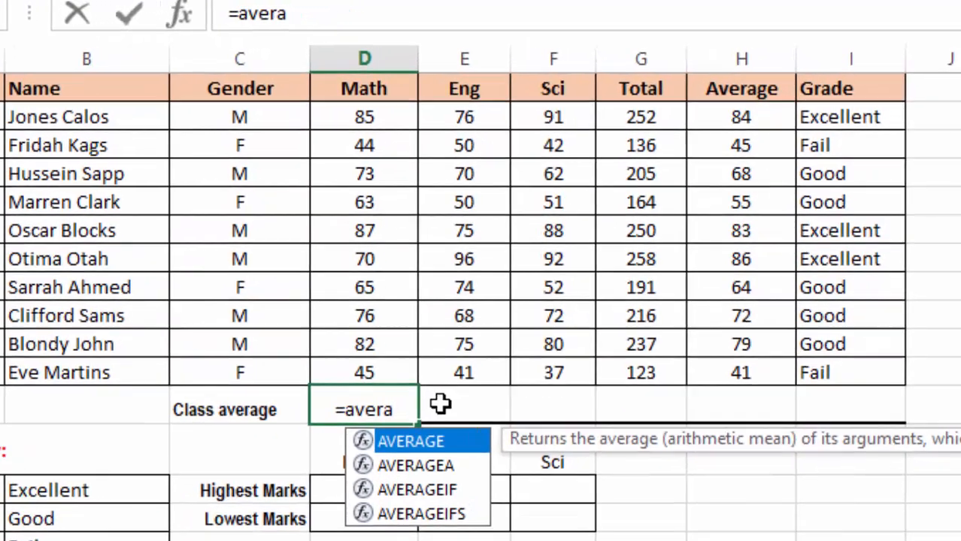
double_click(412, 442)
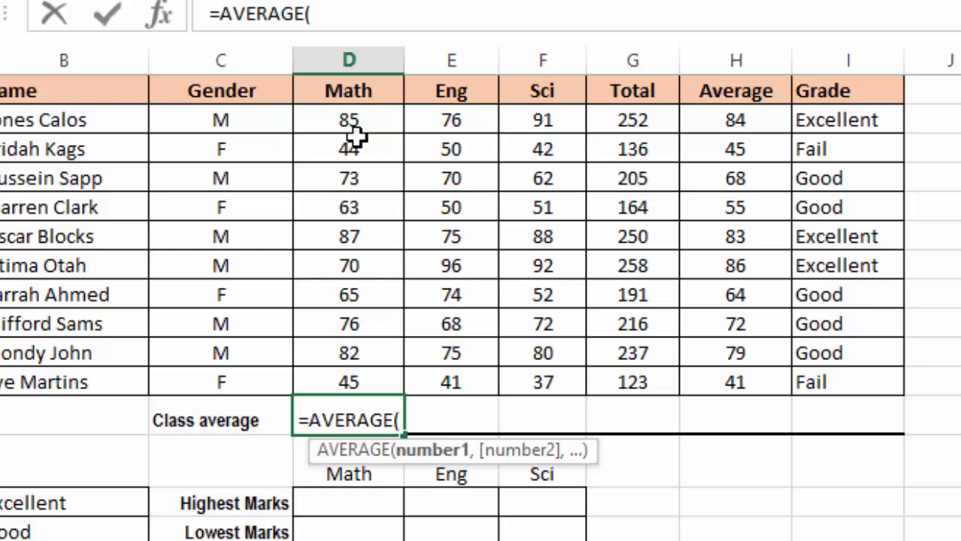
left_click_drag(354, 134, 360, 361)
key("Return")
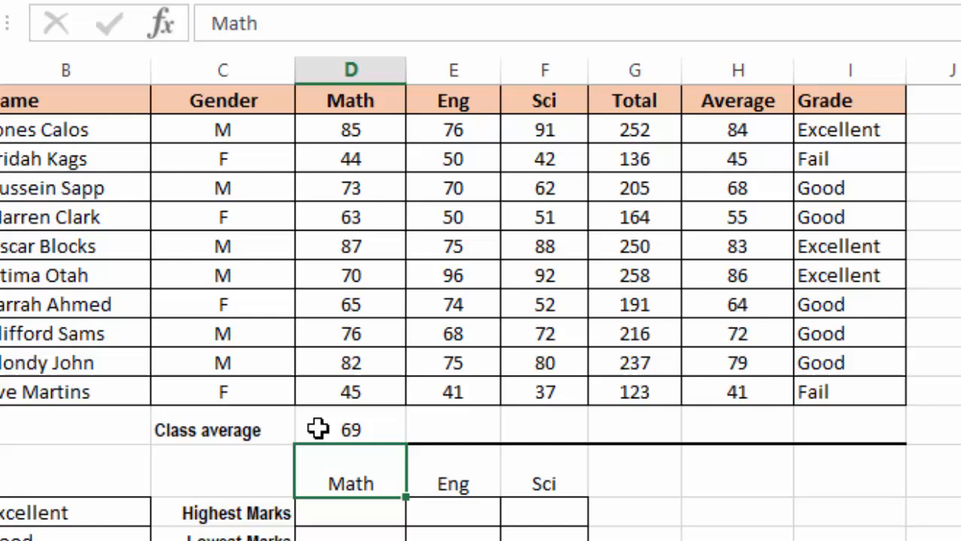
Wrap the Math class average formula in D12 in ROUND with 0 digits
left_click(324, 421)
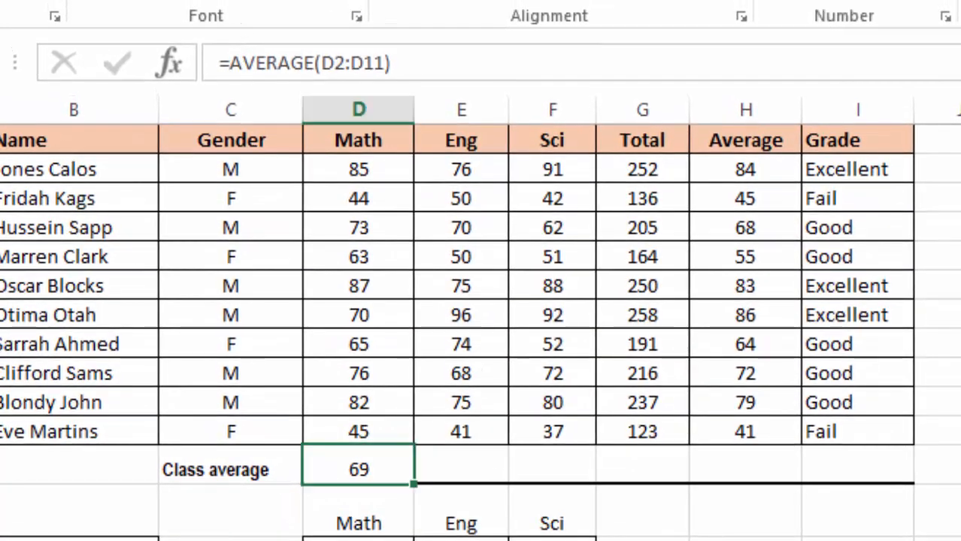
left_click(236, 63)
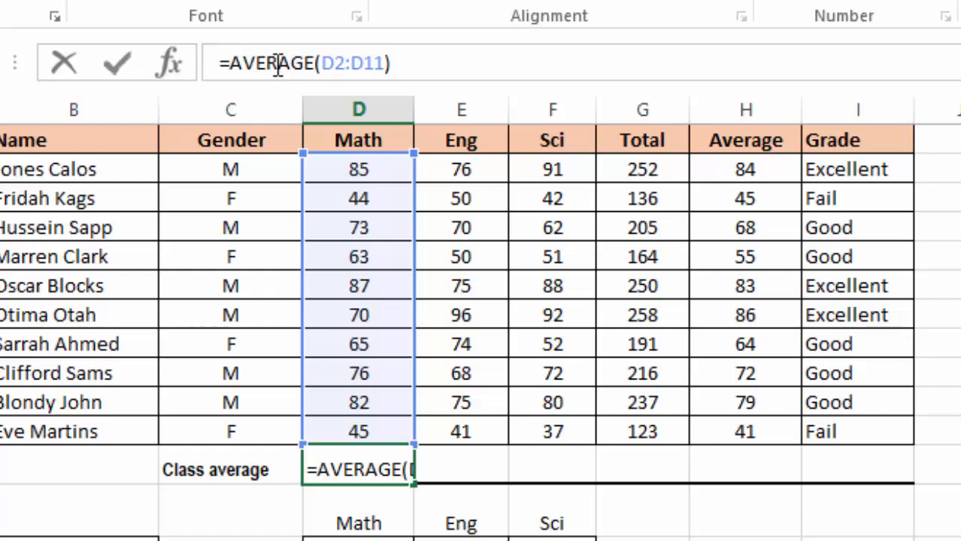
type("round")
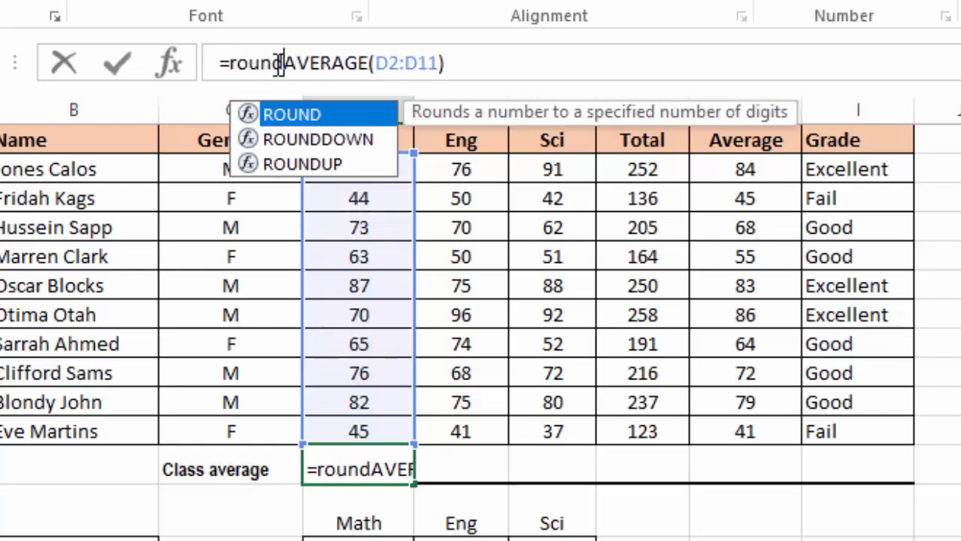
type("(")
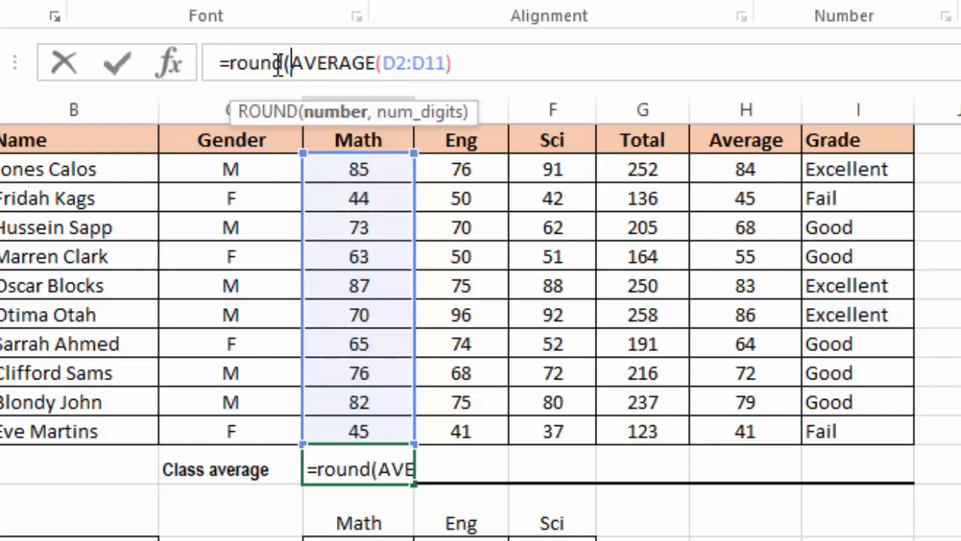
left_click(461, 54)
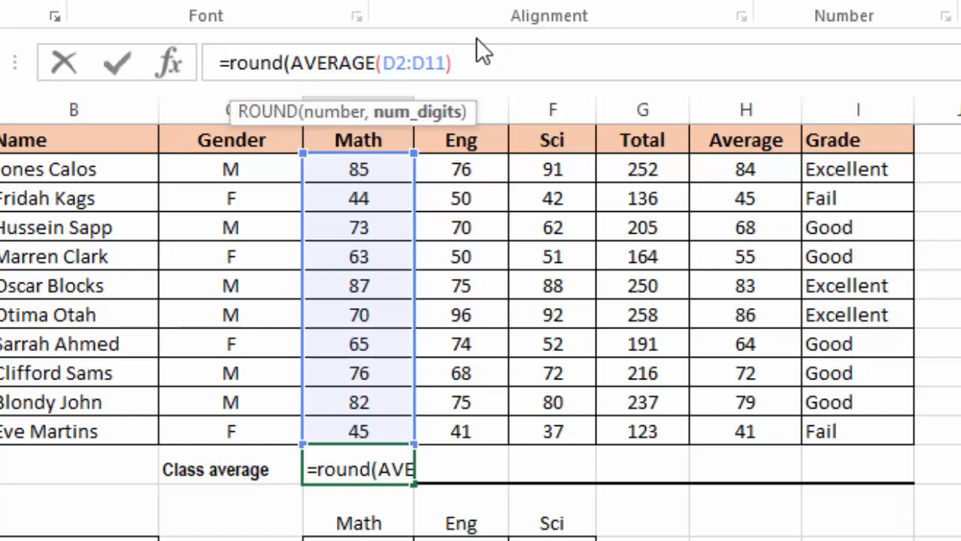
type(",0)")
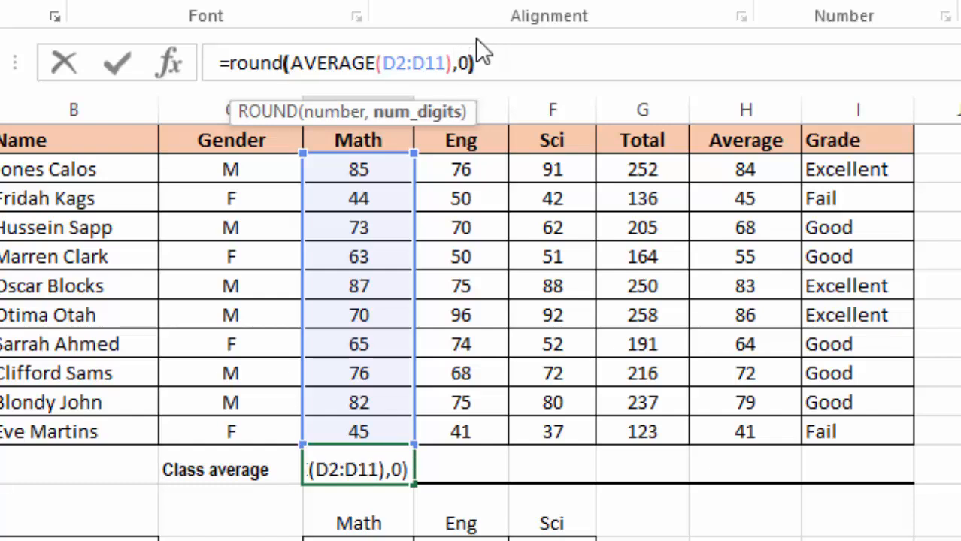
key("Return")
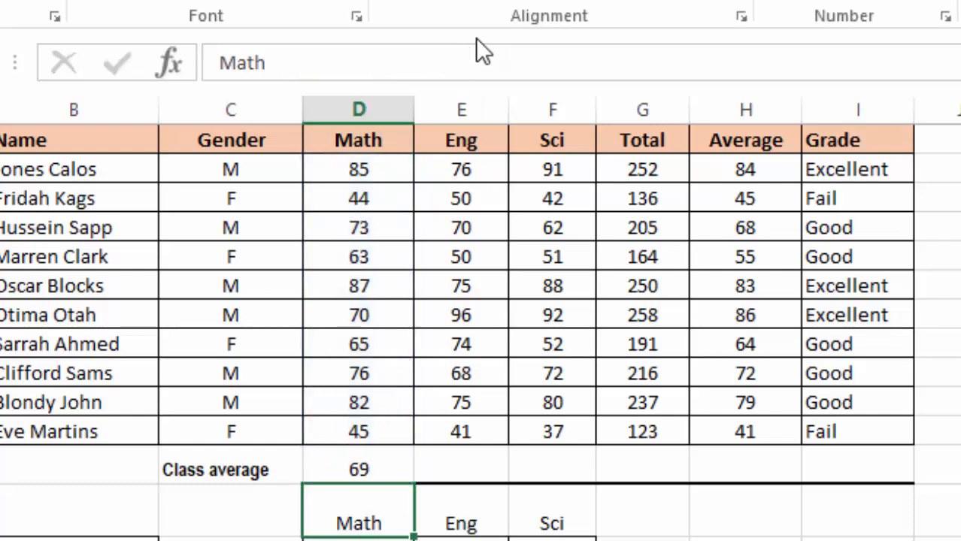
Fill the rounded class average formula from D12 across to F12 for Eng and Sci
left_click(358, 471)
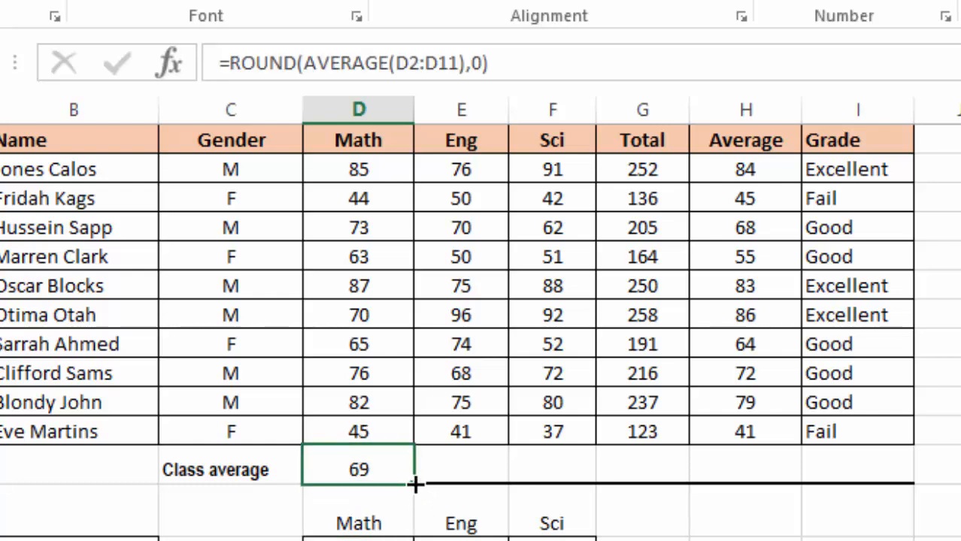
left_click_drag(415, 485, 602, 481)
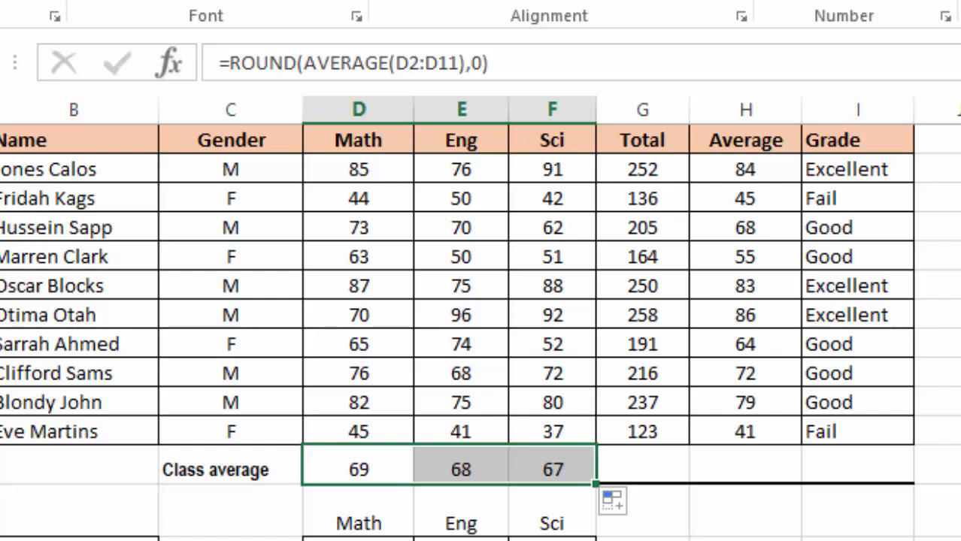
left_click(733, 539)
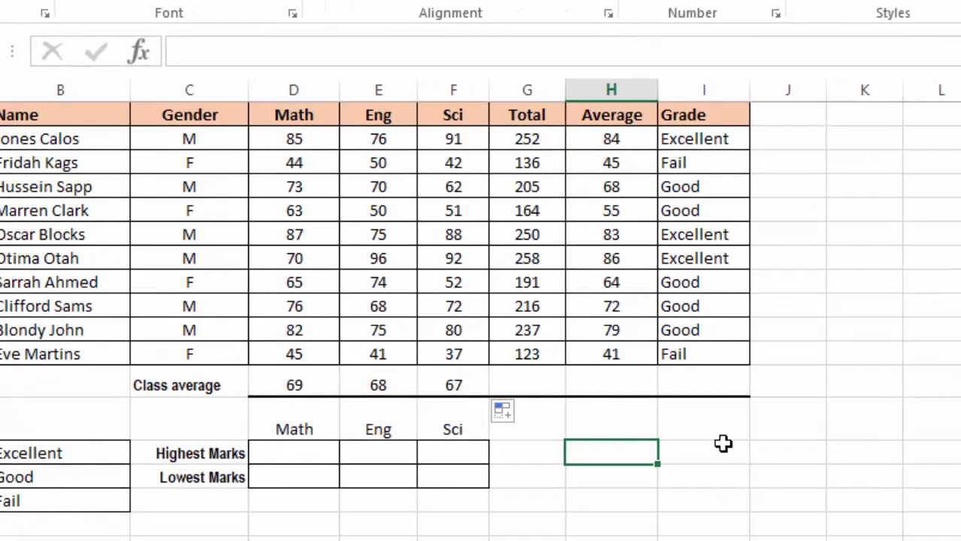
left_click(723, 443)
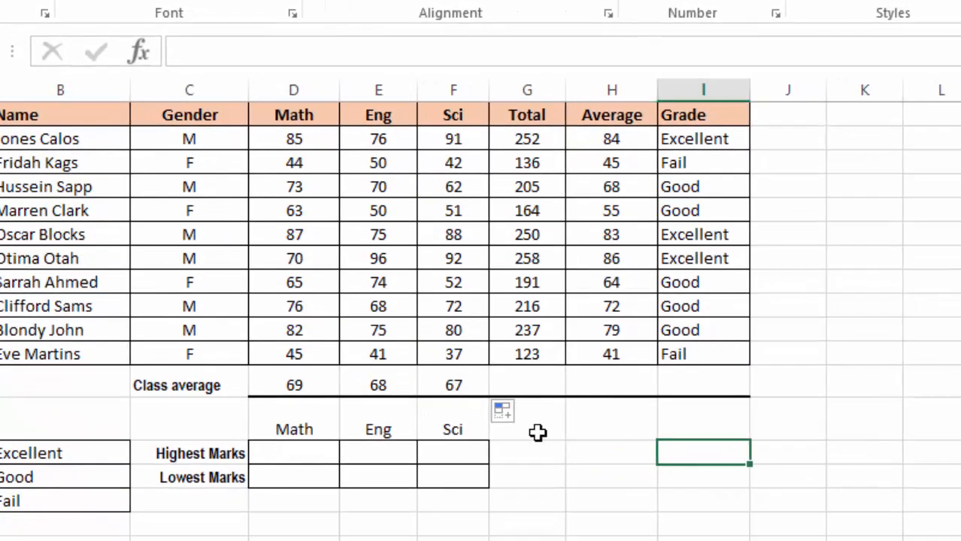
Enter the class average of the Average column in H12 using AVERAGE over H2:H11
left_click(628, 383)
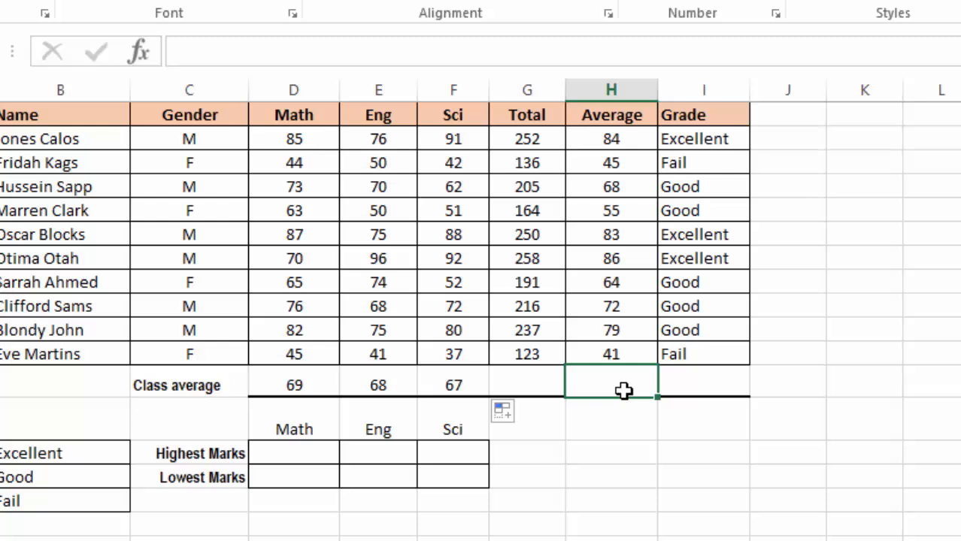
type("=")
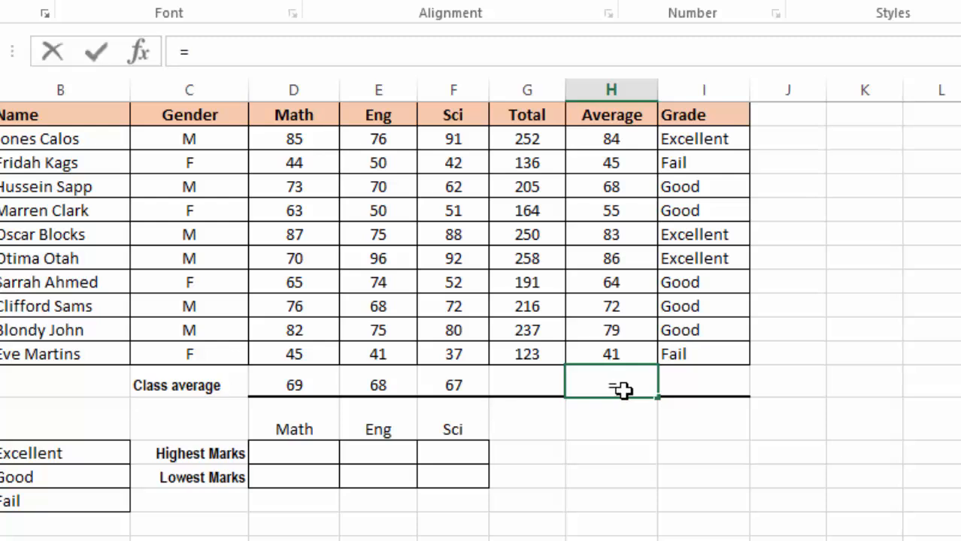
type("avera")
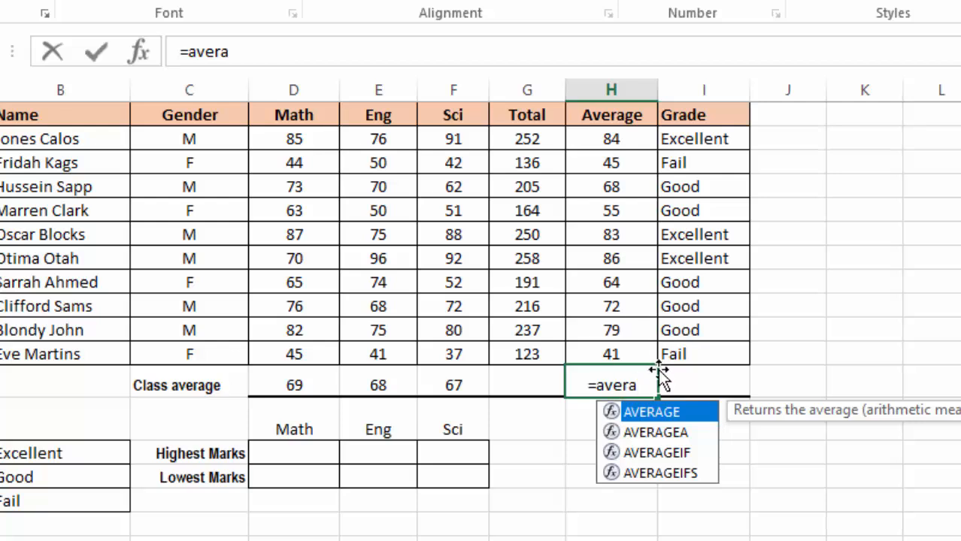
double_click(643, 412)
left_click(615, 150)
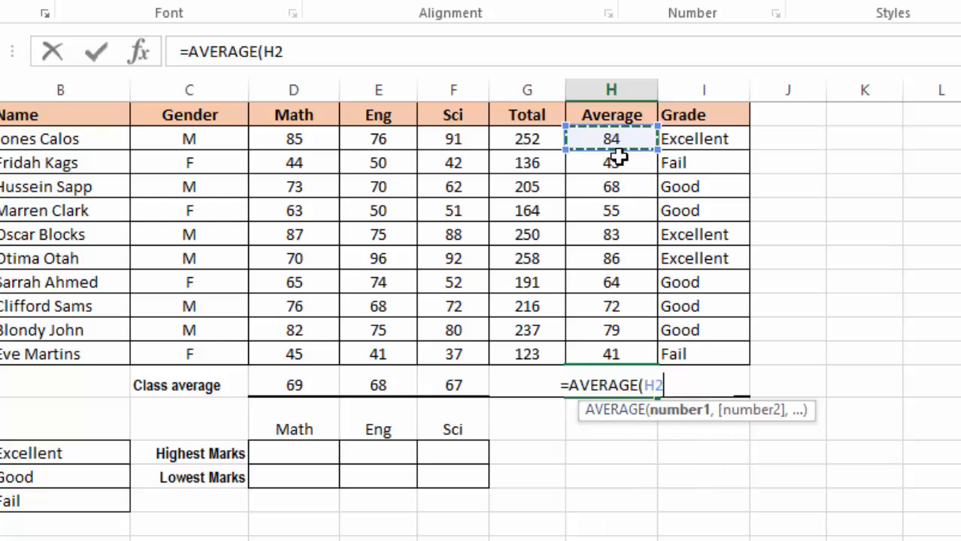
left_click_drag(617, 156, 607, 347)
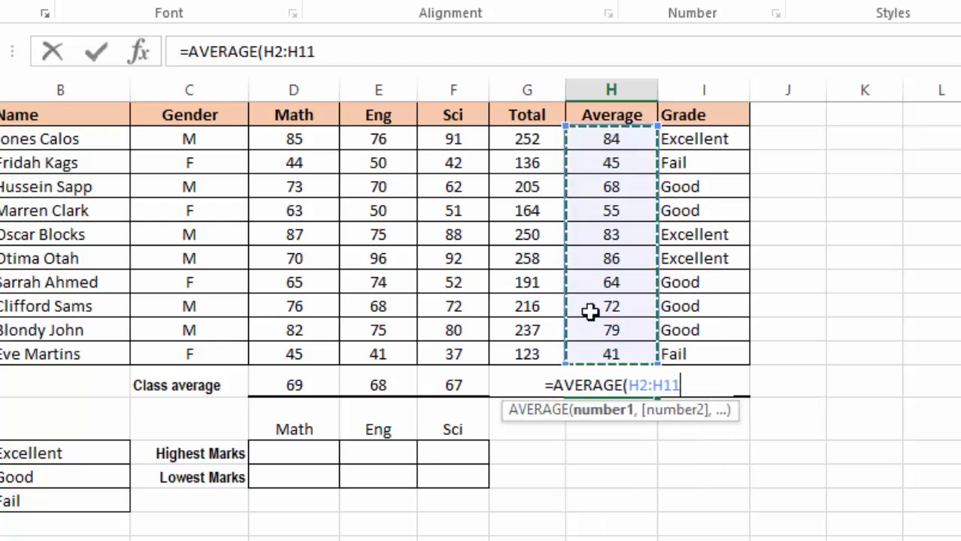
key("Return")
Wrap the AVERAGE formula in H12 in ROUND with 0 digits
left_click(590, 383)
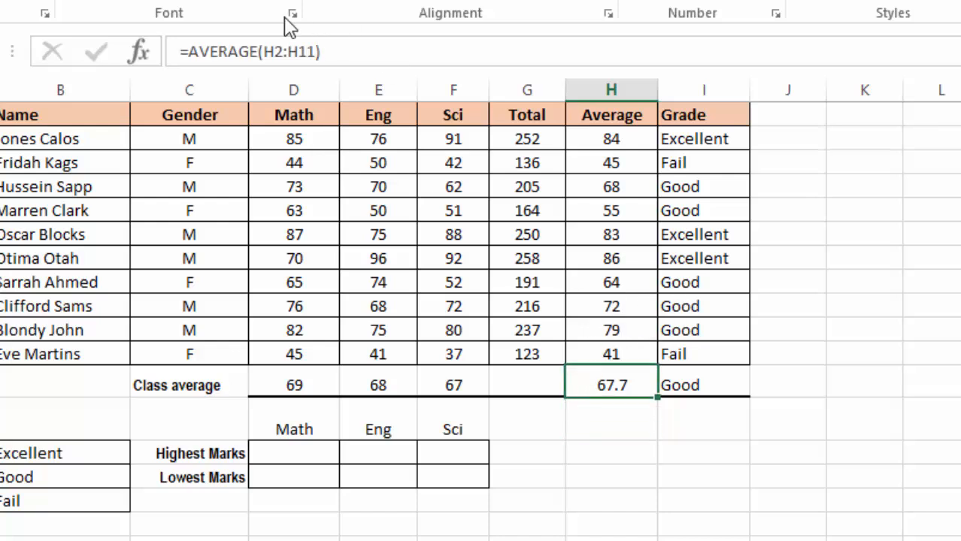
left_click(189, 51)
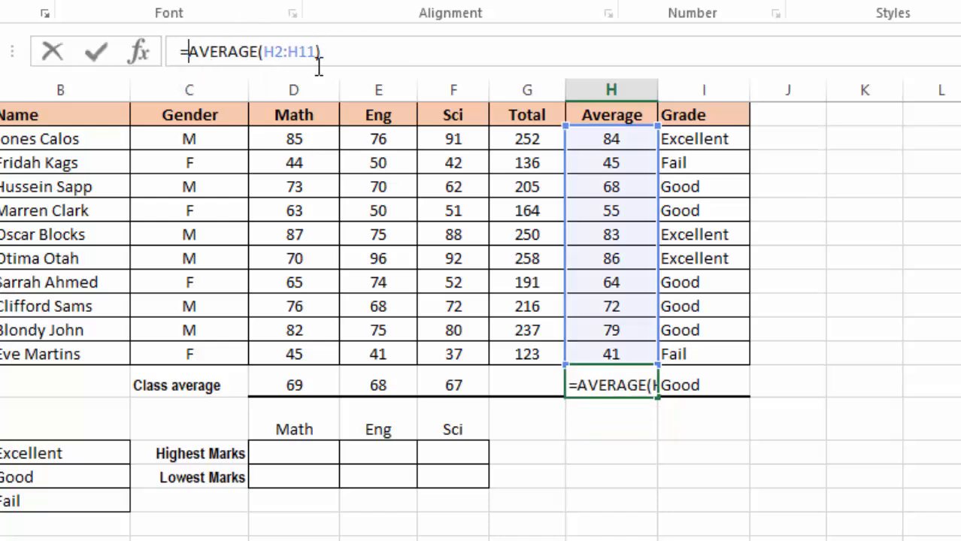
type("round")
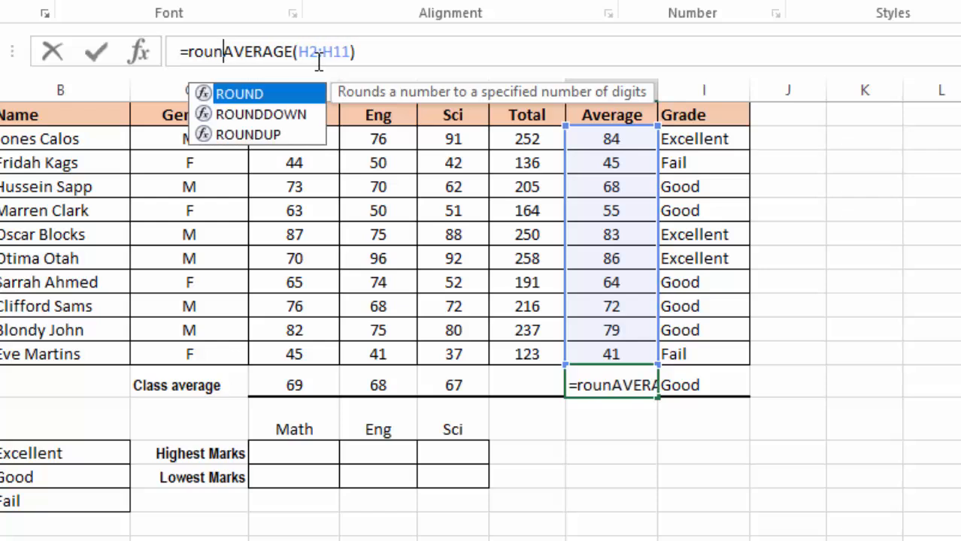
type("(")
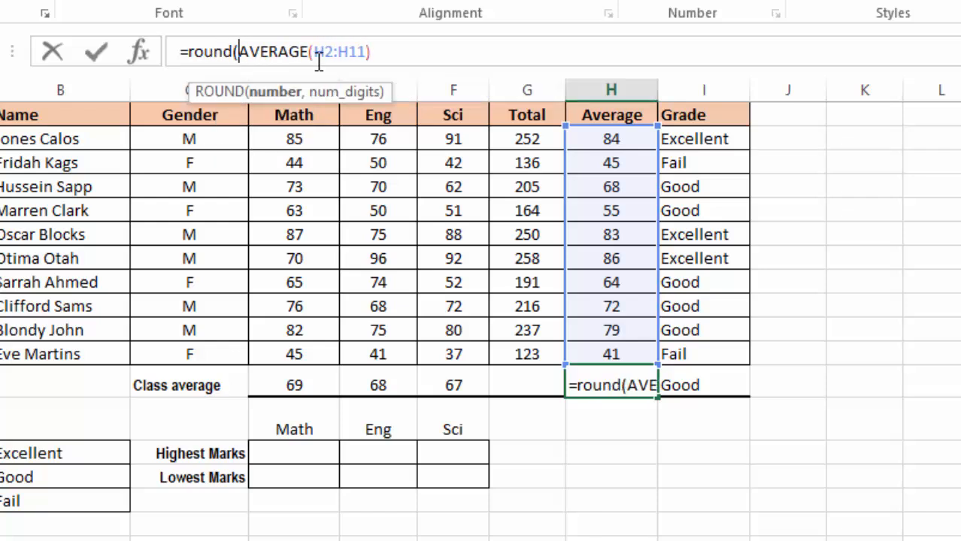
left_click(376, 38)
type(",")
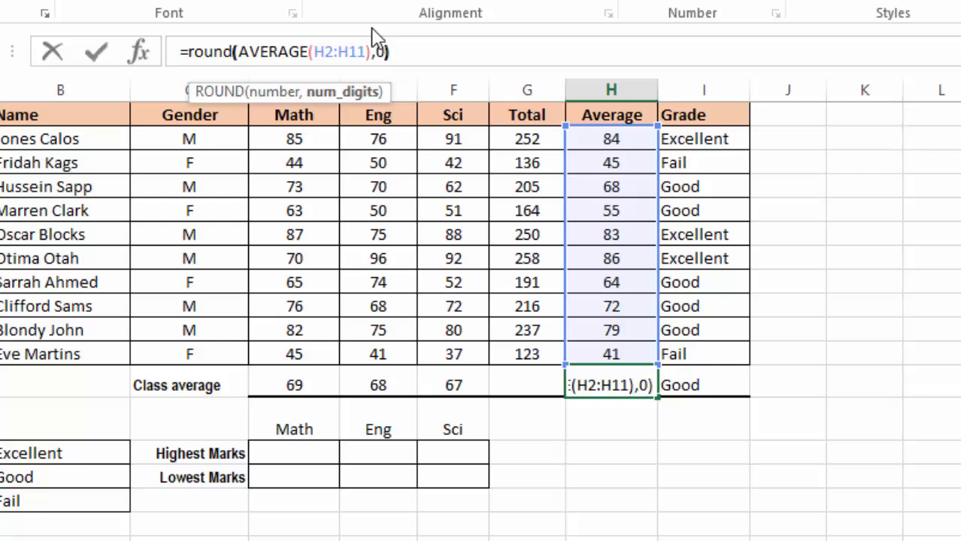
type("0)")
key("Return")
left_click(839, 473)
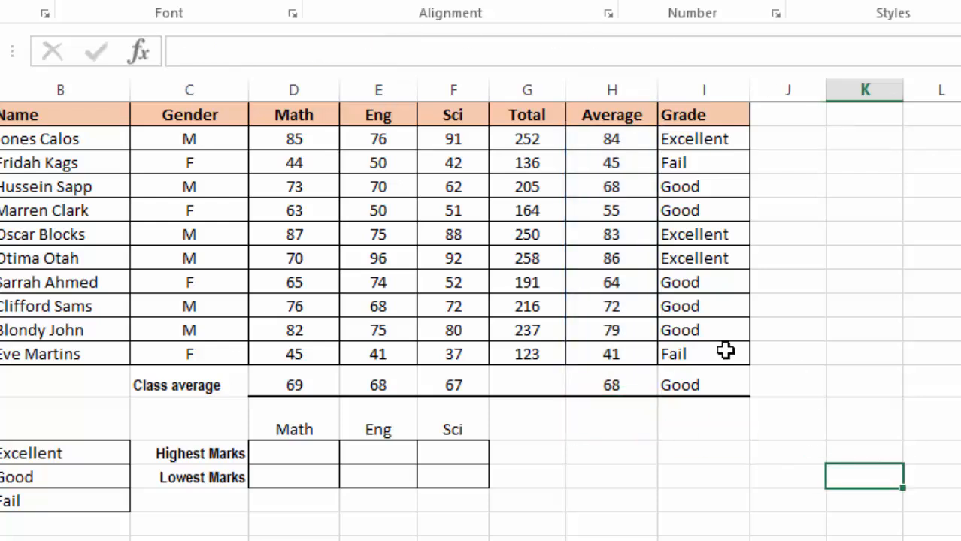
Check the grade formula in I12 of the class average row and delete it
left_click(695, 385)
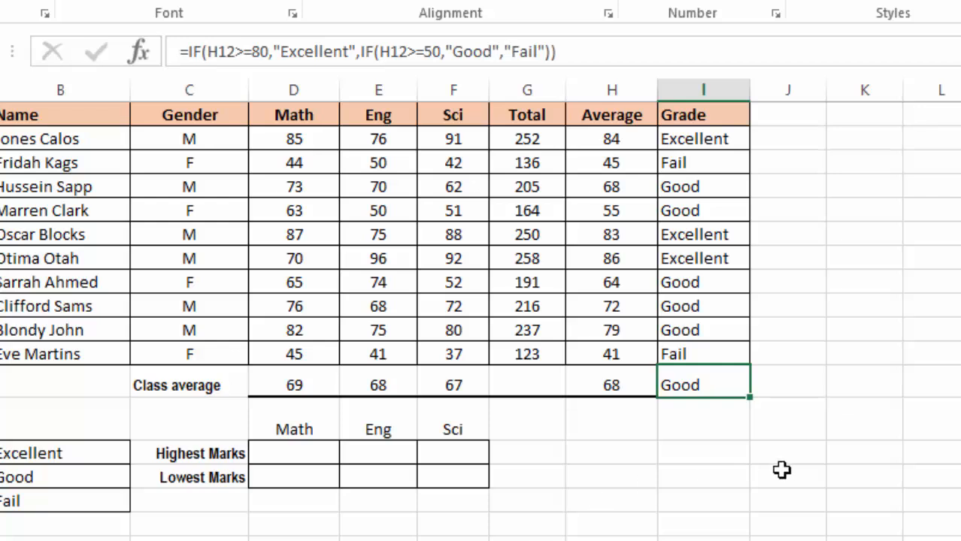
left_click(753, 451)
left_click(681, 385)
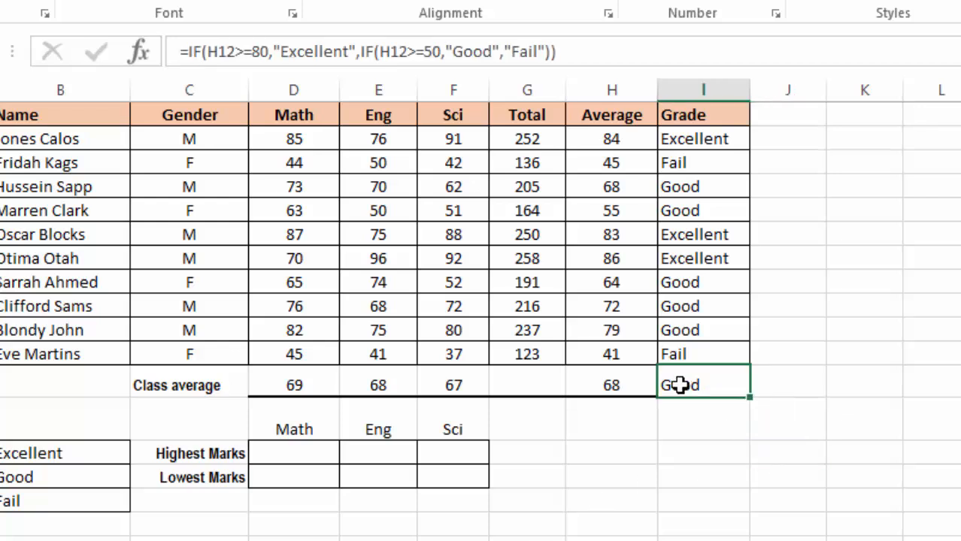
key("Delete")
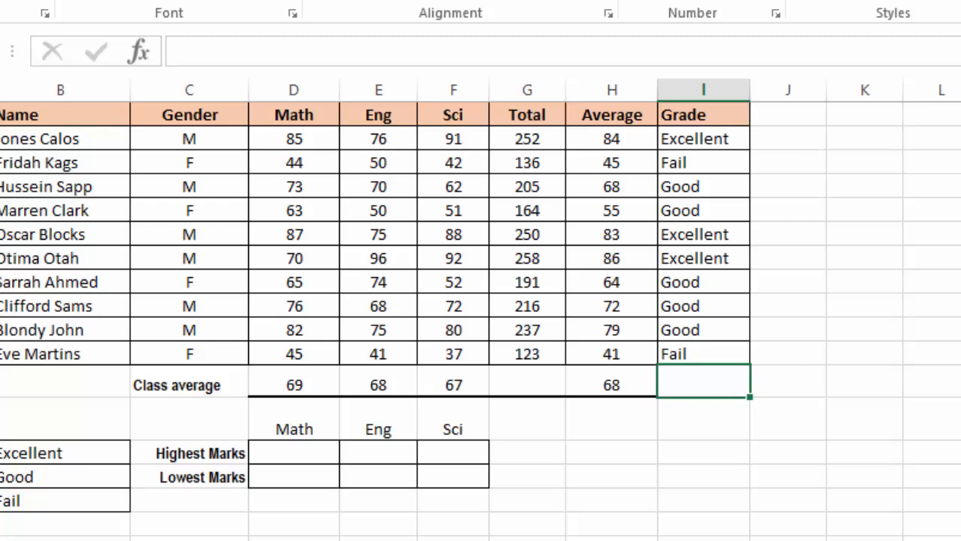
Copy the blank unformatted cell K12 and paste it over I12 to clear the leftover border formatting
left_click(861, 406)
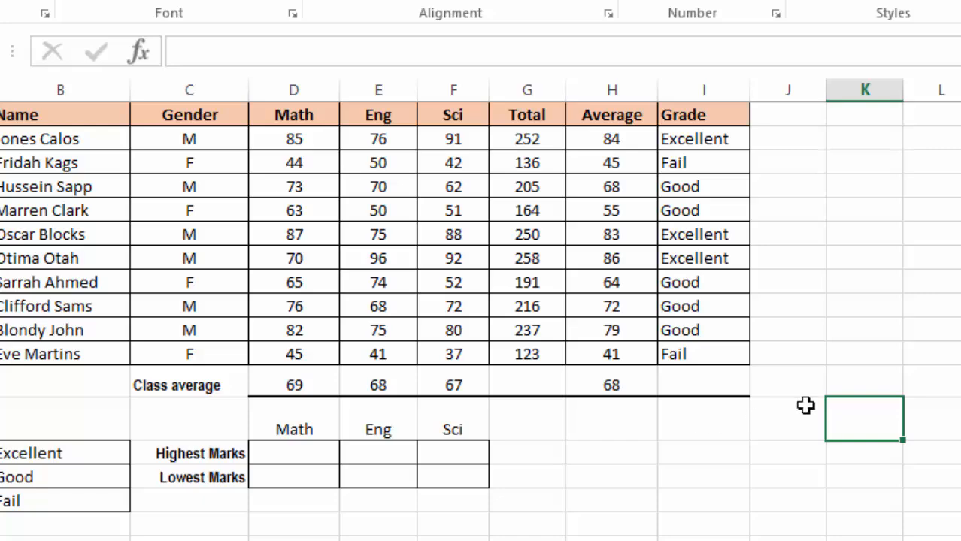
left_click(867, 384)
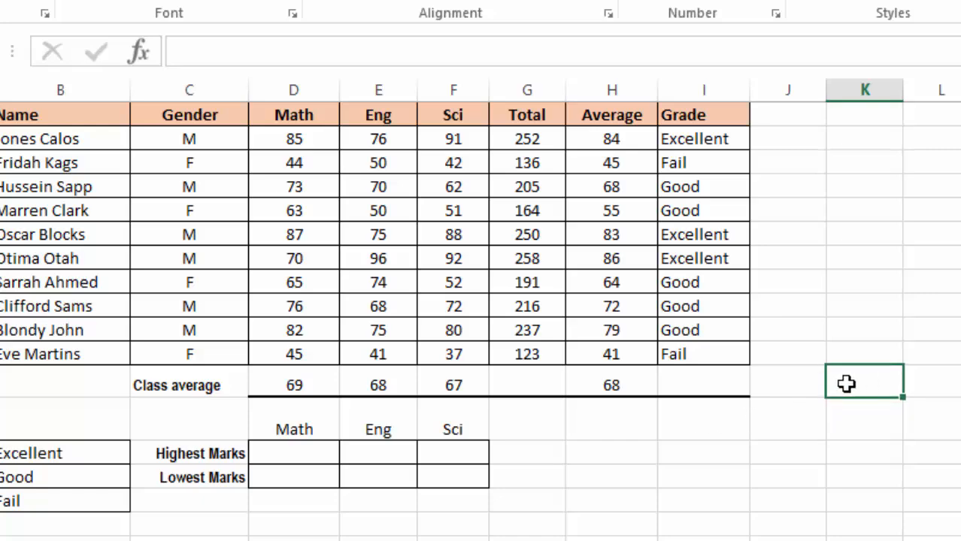
right_click(867, 384)
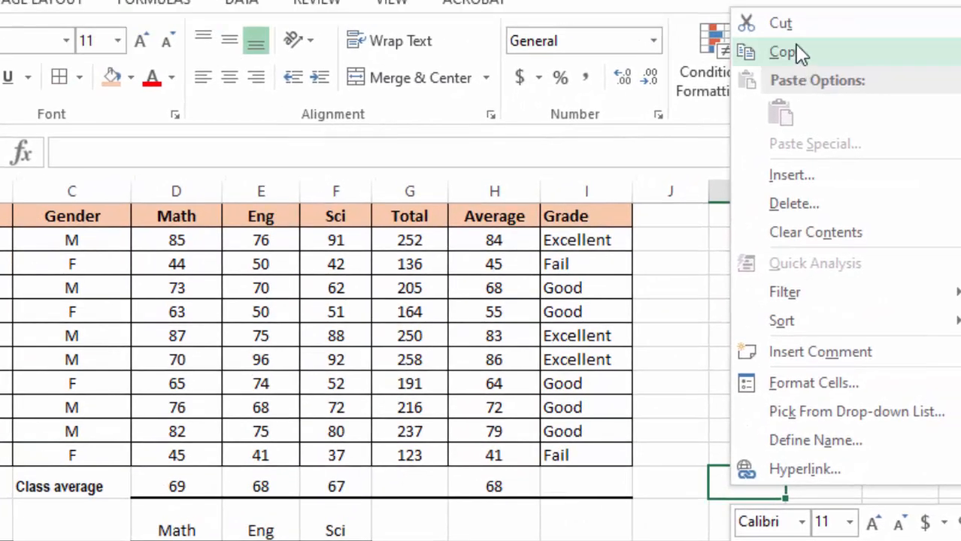
left_click(795, 47)
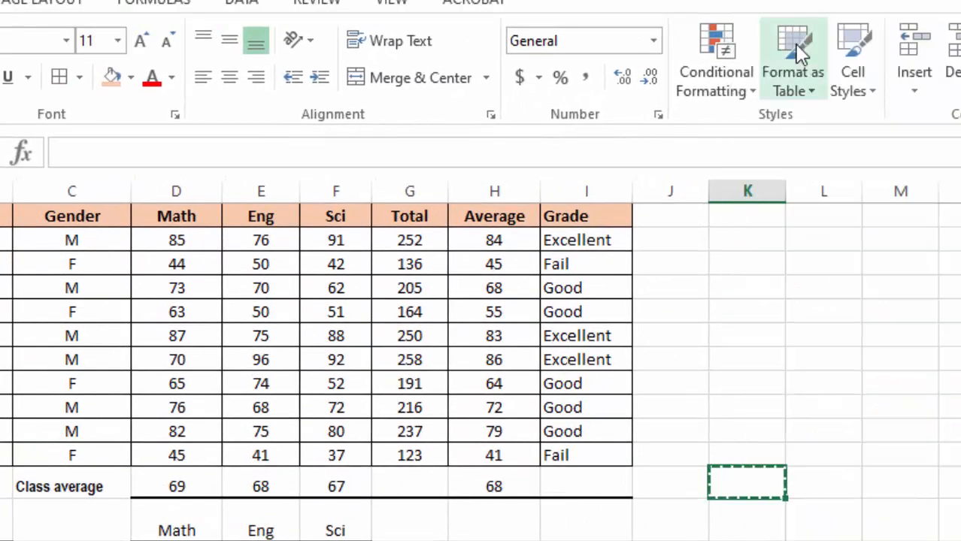
left_click(579, 481)
right_click(583, 481)
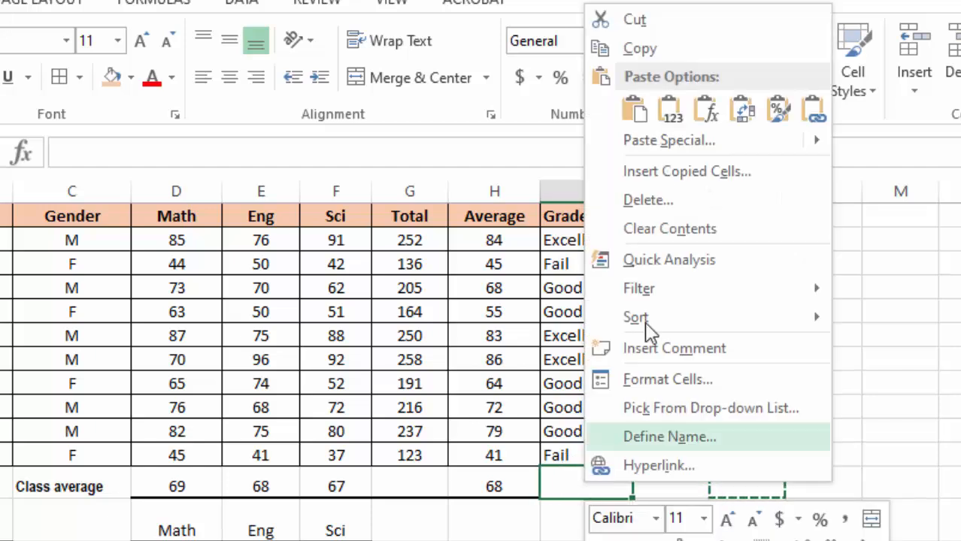
left_click(634, 112)
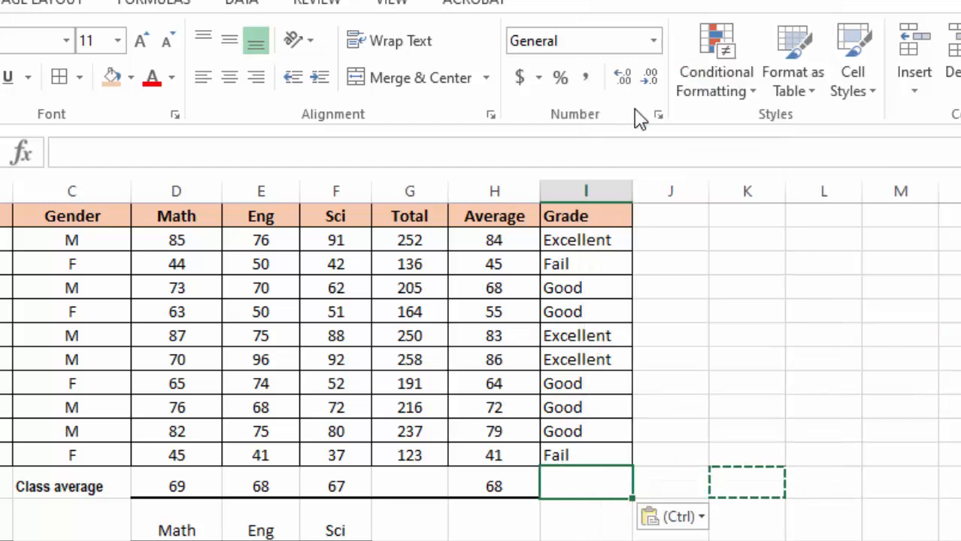
left_click(734, 378)
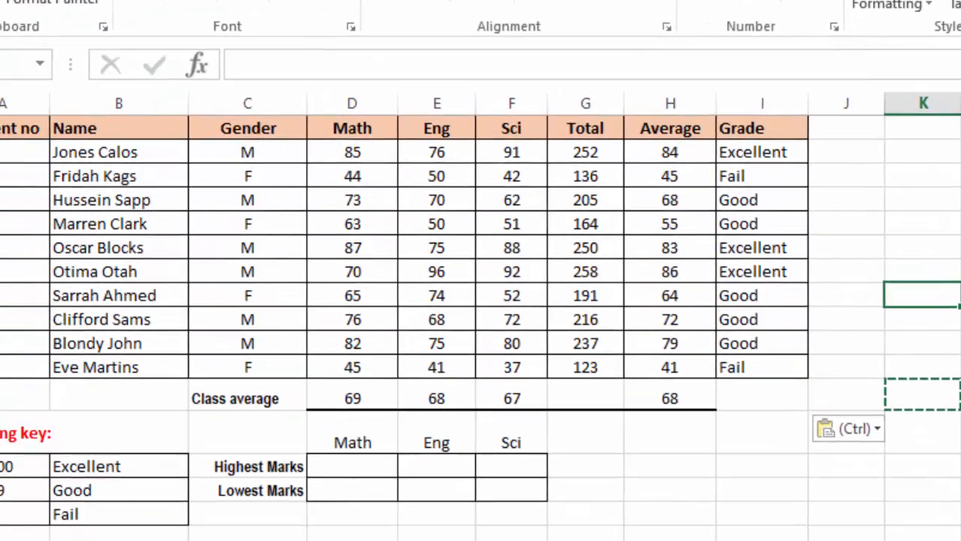
left_click(660, 537)
scroll(861, 483, "down", 1)
scroll(860, 483, "up", 1)
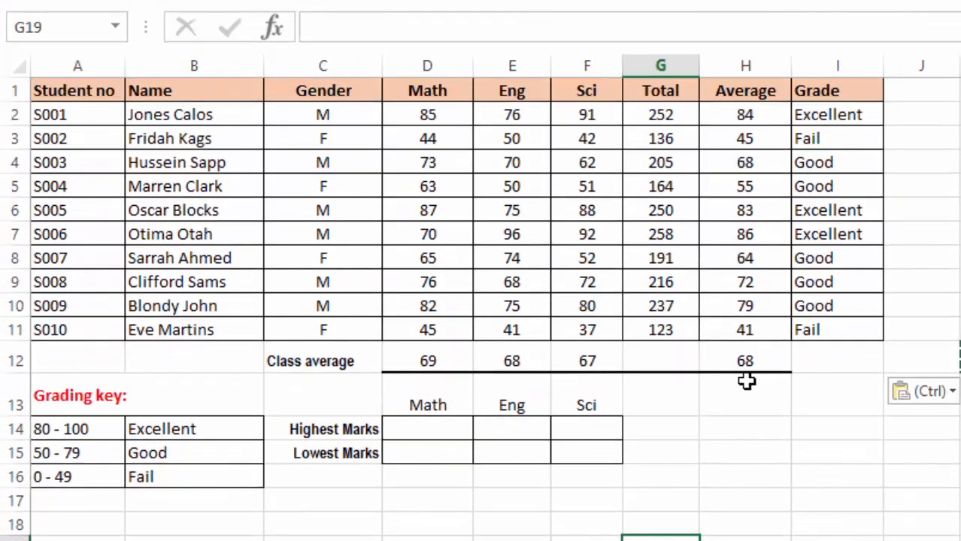
left_click(660, 361)
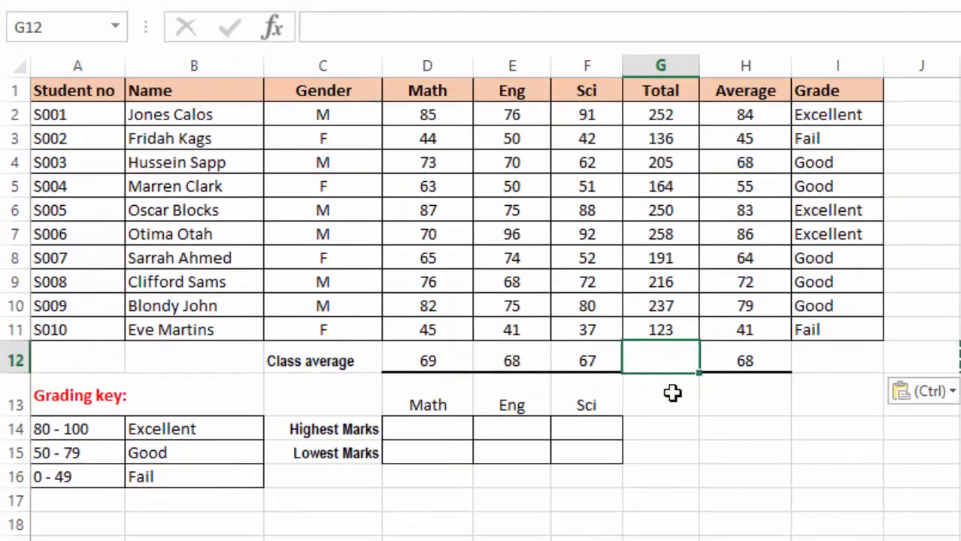
left_click(728, 474)
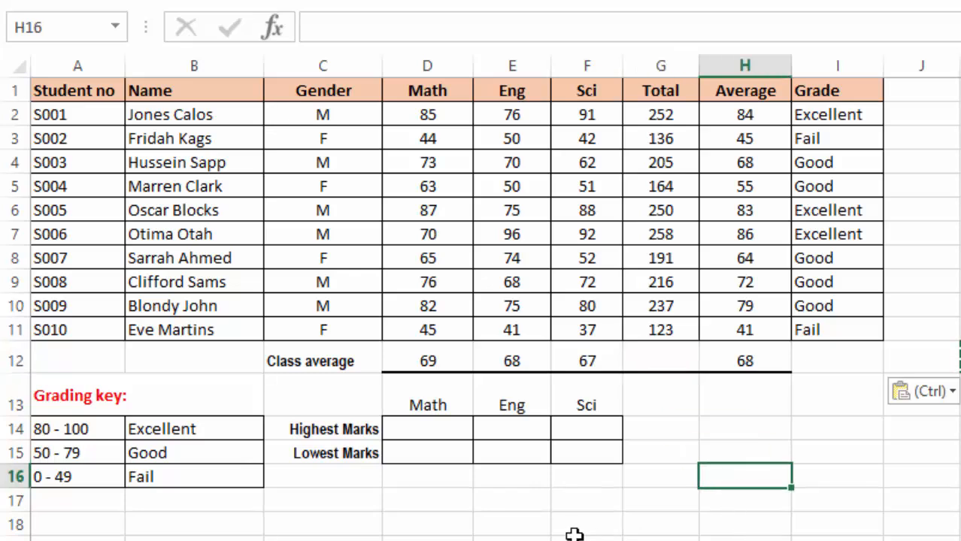
Enter the highest Math mark in D14 using MAX over D2:D11
left_click(438, 431)
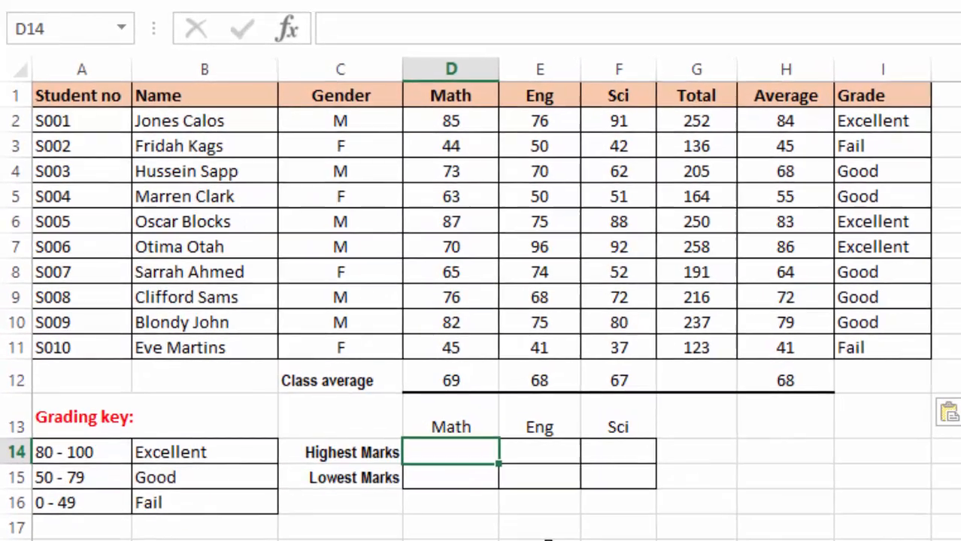
type("=ma")
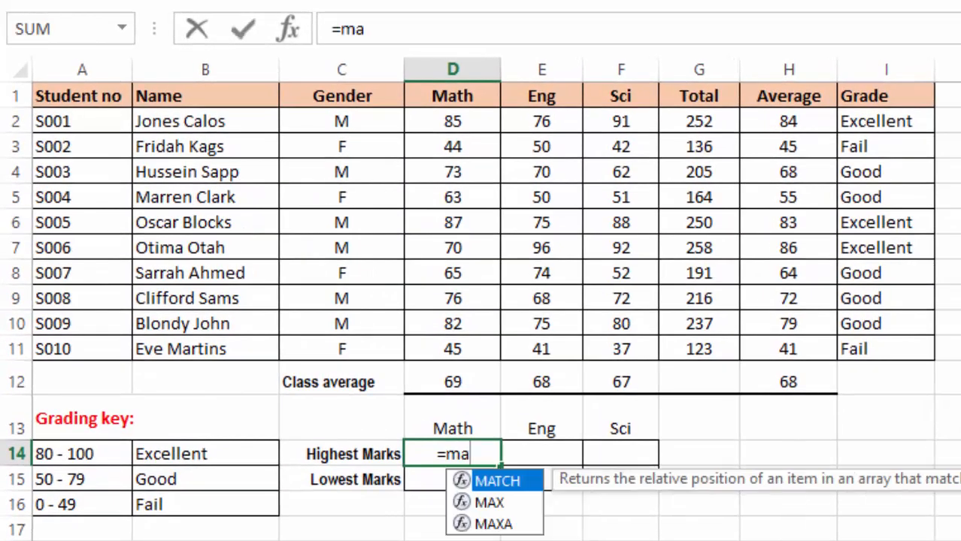
type("x")
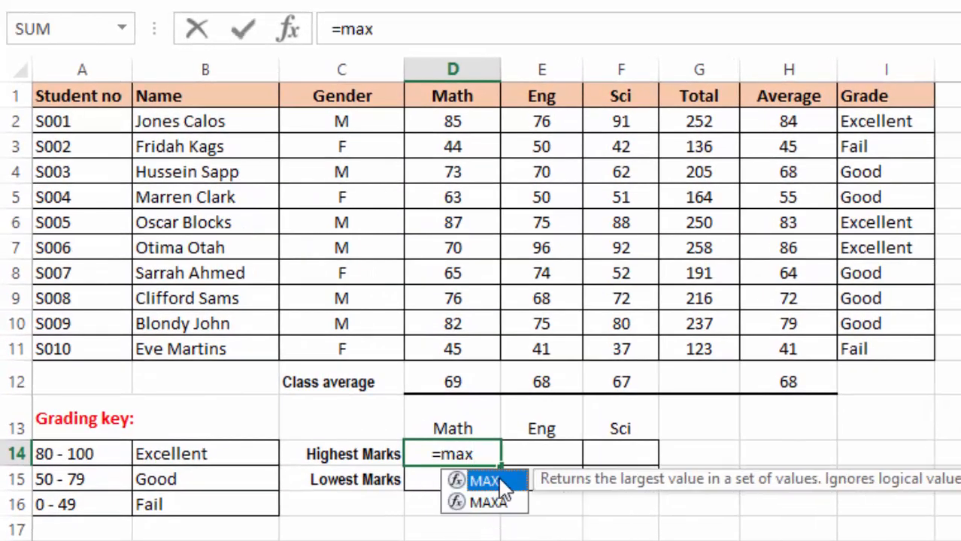
double_click(500, 483)
left_click_drag(453, 123, 440, 348)
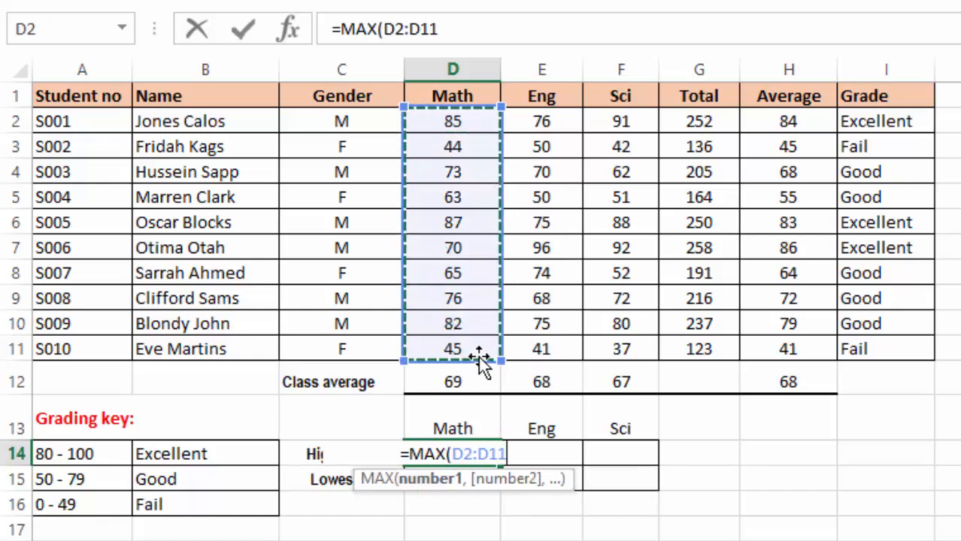
key("Return")
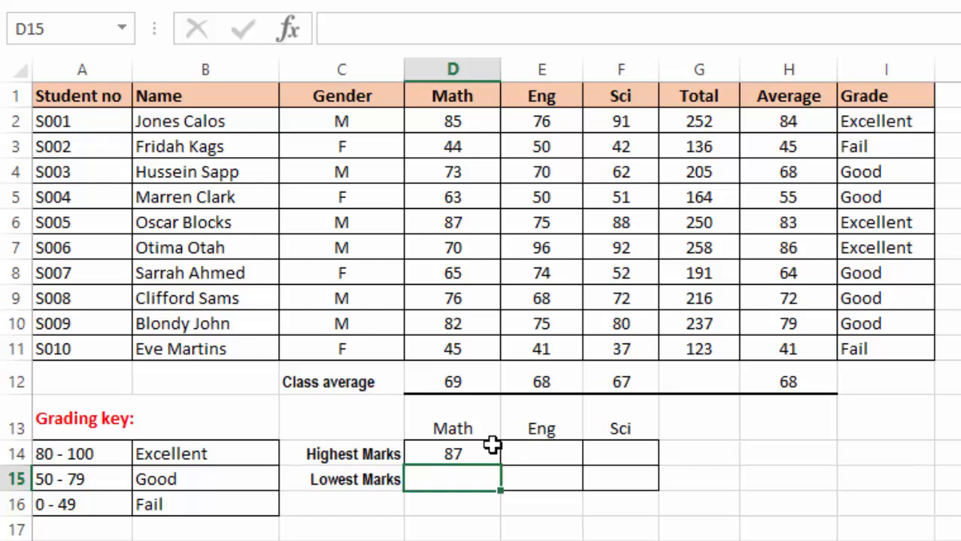
Fill the MAX formula from D14 across to F14 for Eng and Sci
left_click(460, 451)
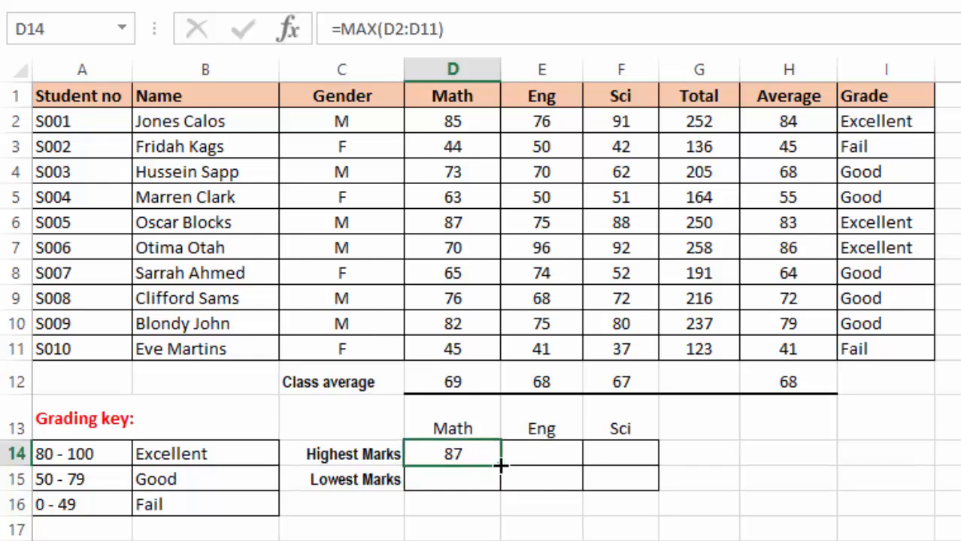
left_click_drag(500, 466, 624, 458)
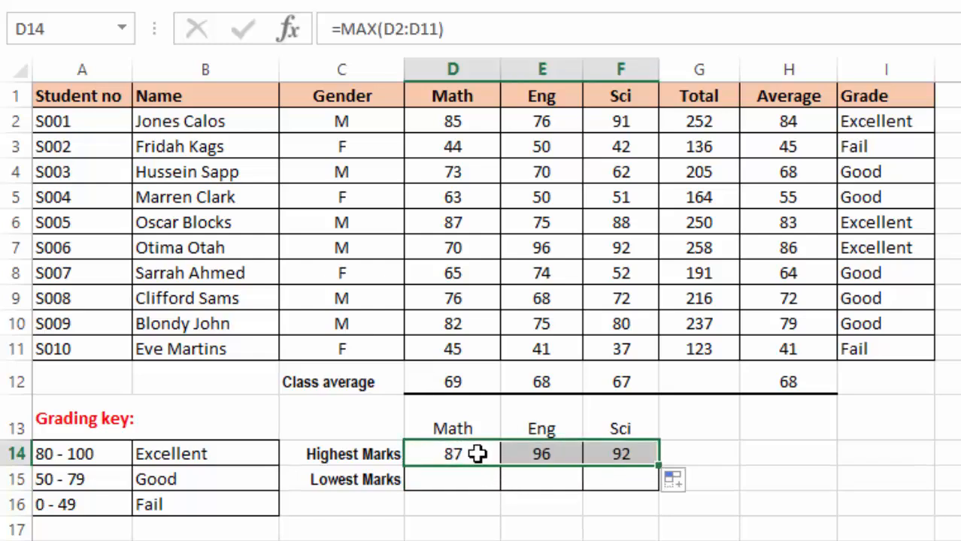
left_click(704, 438)
Enter the lowest Math mark in D15 using MIN over D2:D11
left_click(450, 479)
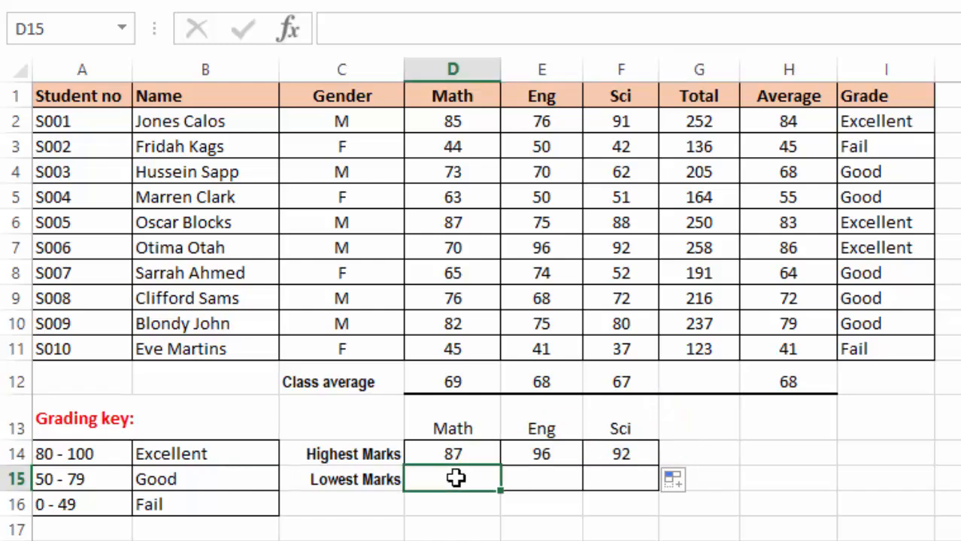
type("=min")
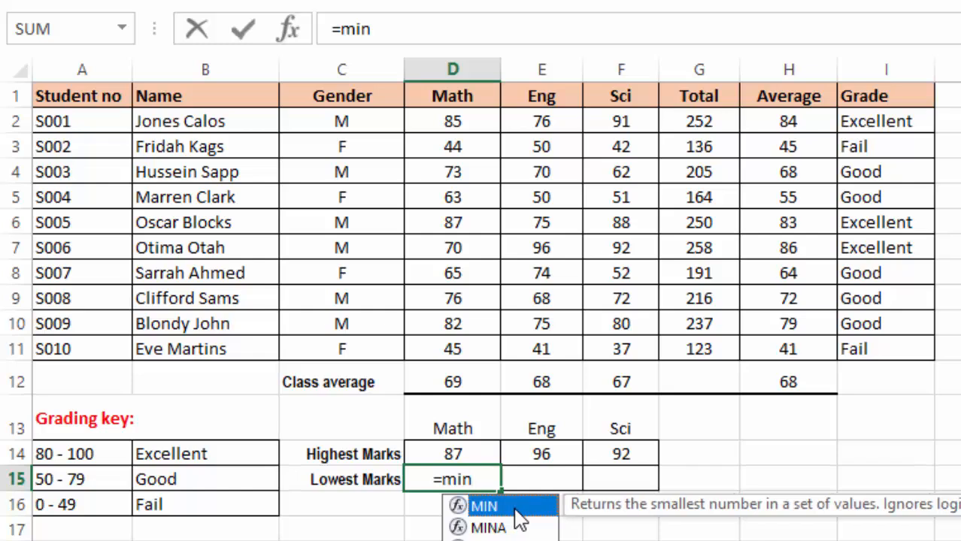
double_click(502, 507)
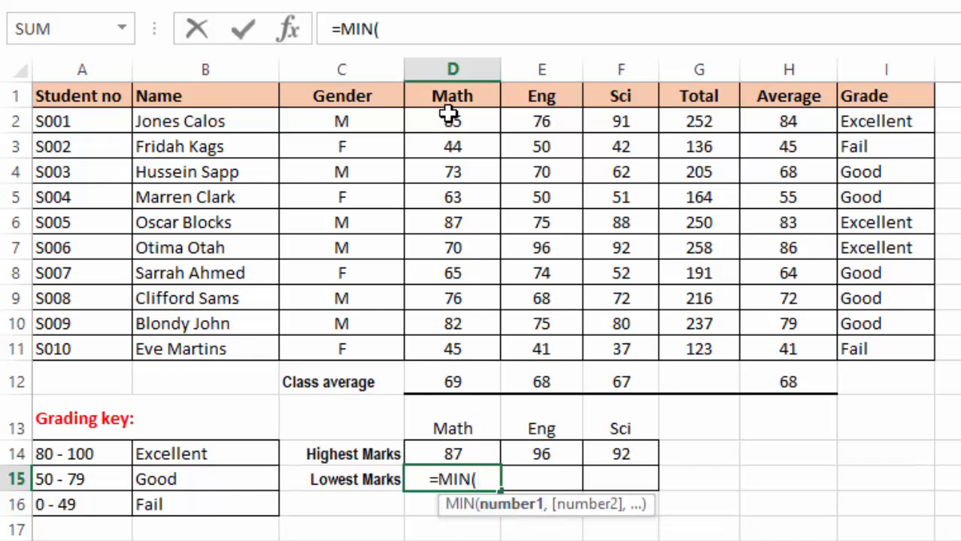
left_click_drag(449, 121, 454, 349)
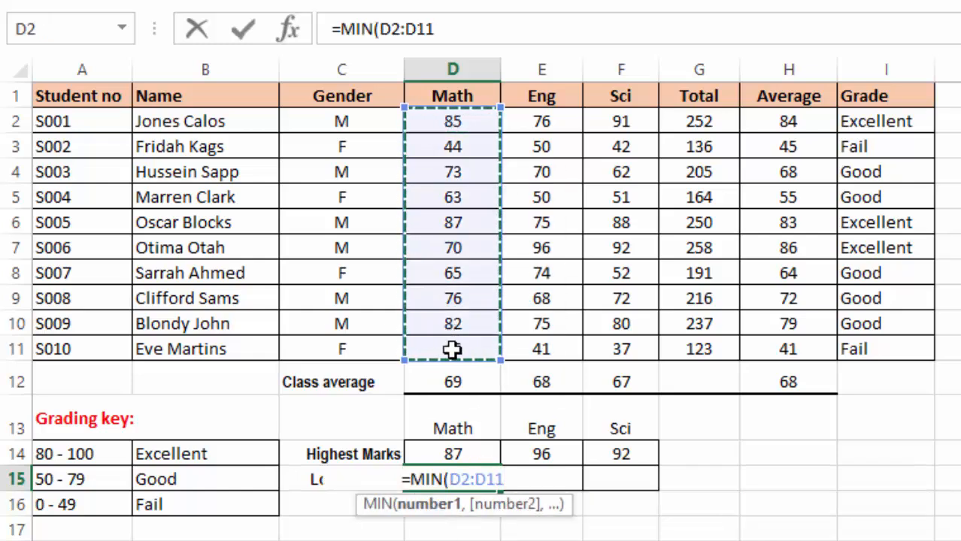
key("Return")
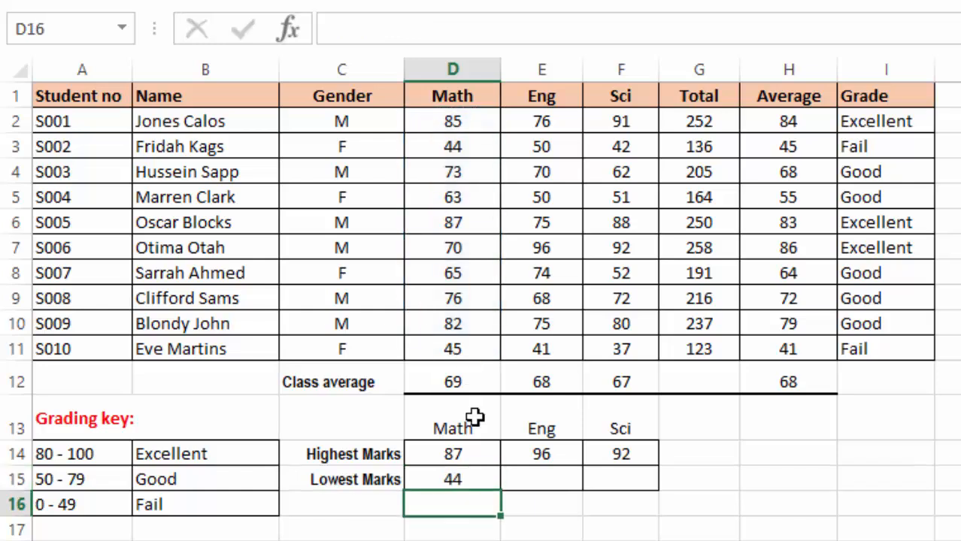
Fill the MIN formula from D15 across to F15 for Eng and Sci
left_click(449, 480)
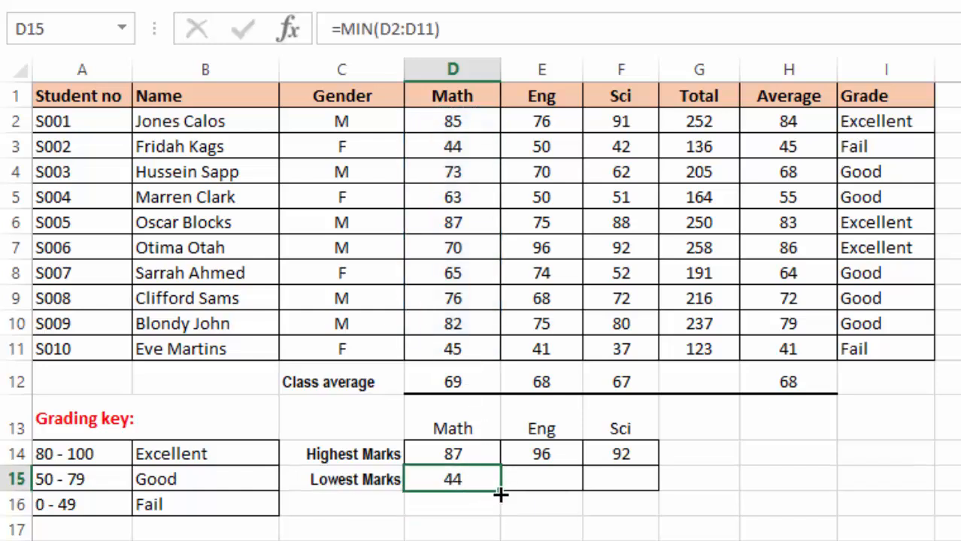
left_click_drag(500, 494, 652, 490)
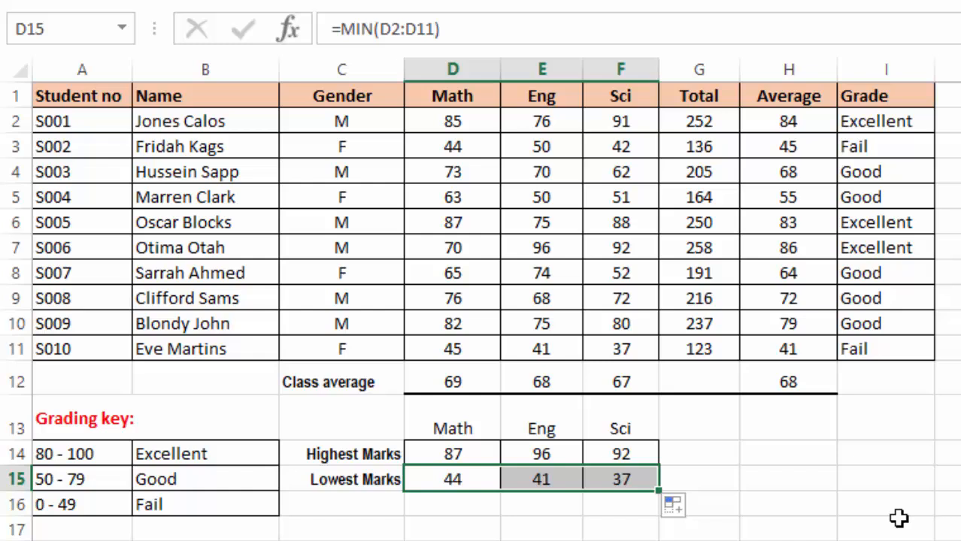
left_click(822, 509)
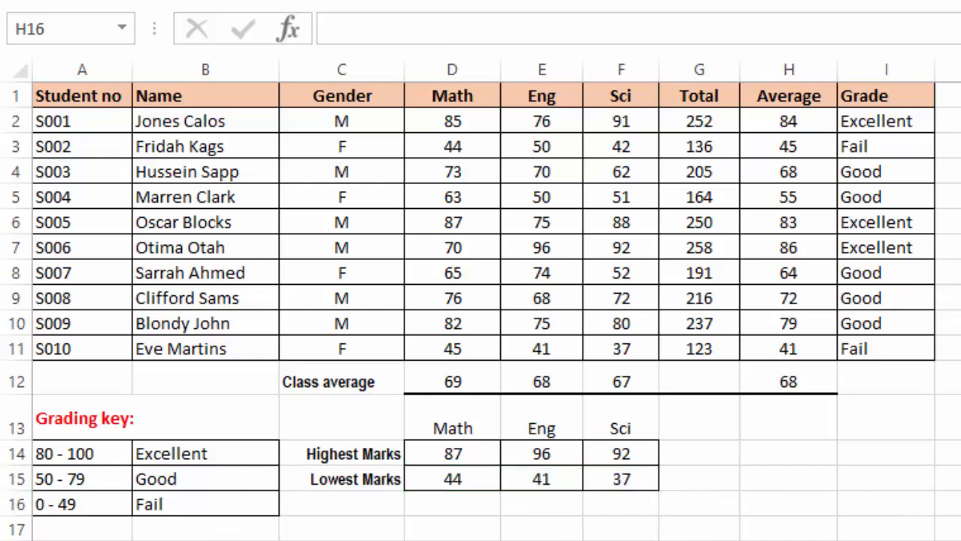
Switch to the PROCEDURE notes in Notepad
left_click(526, 539)
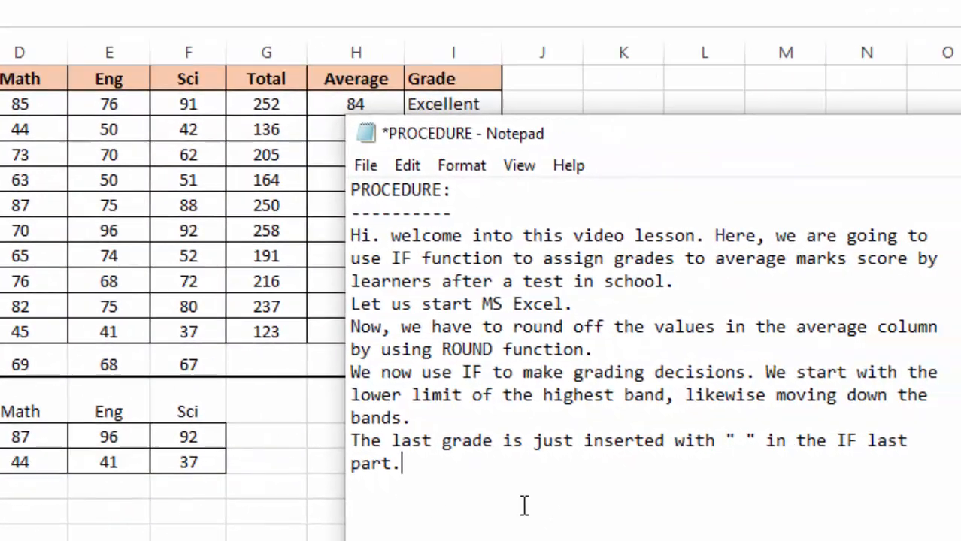
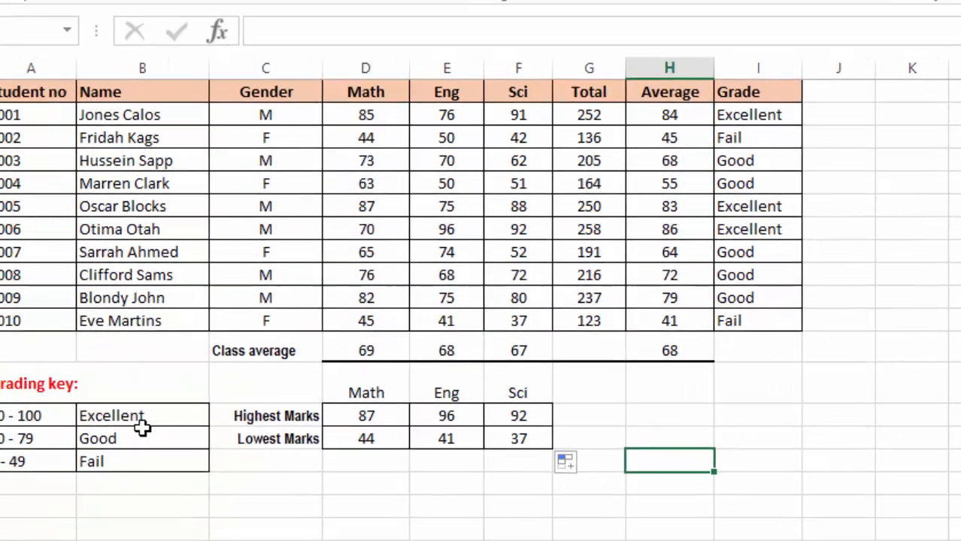
Return to the marks sheet in Excel and narrow the Student no column slightly
left_click(397, 528)
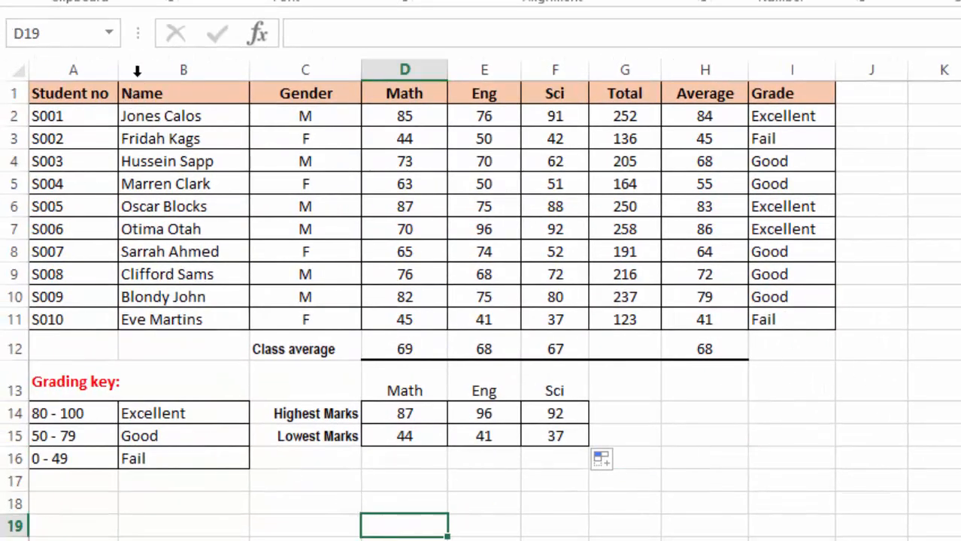
left_click_drag(112, 62, 110, 62)
left_click(207, 175)
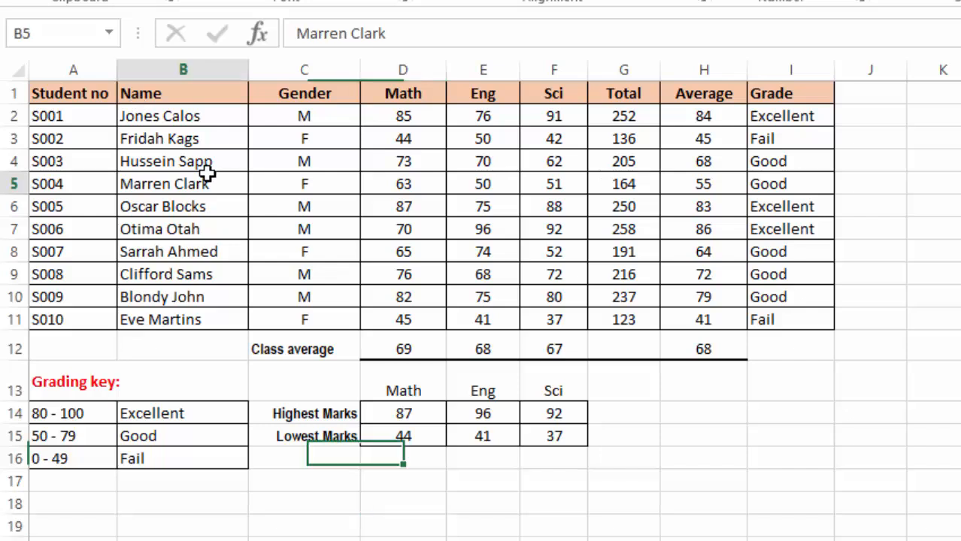
left_click(807, 449)
Insert a 2-D clustered column chart of Name and Average from B1:B11 and H1:H11, and move it up and left on the sheet
left_click_drag(158, 93, 161, 314)
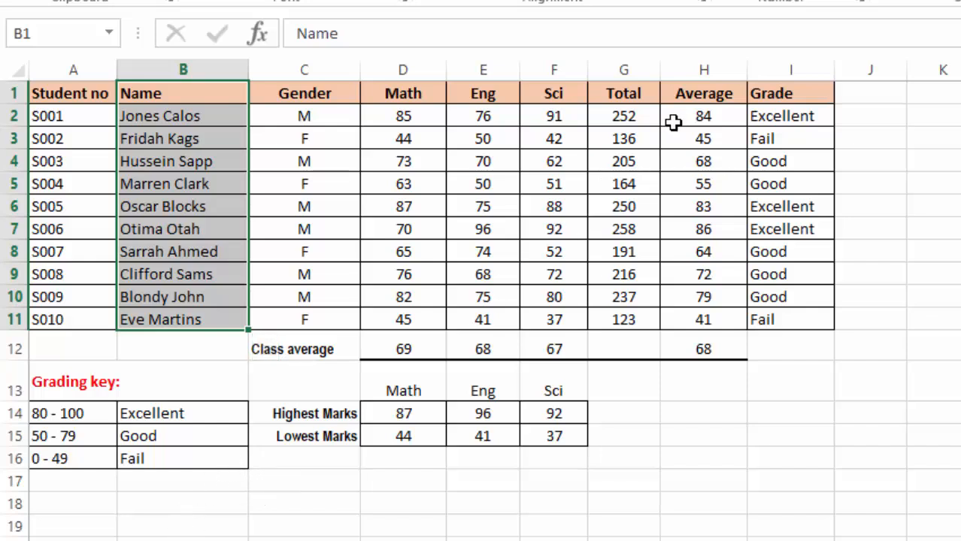
left_click_drag(700, 93, 703, 320)
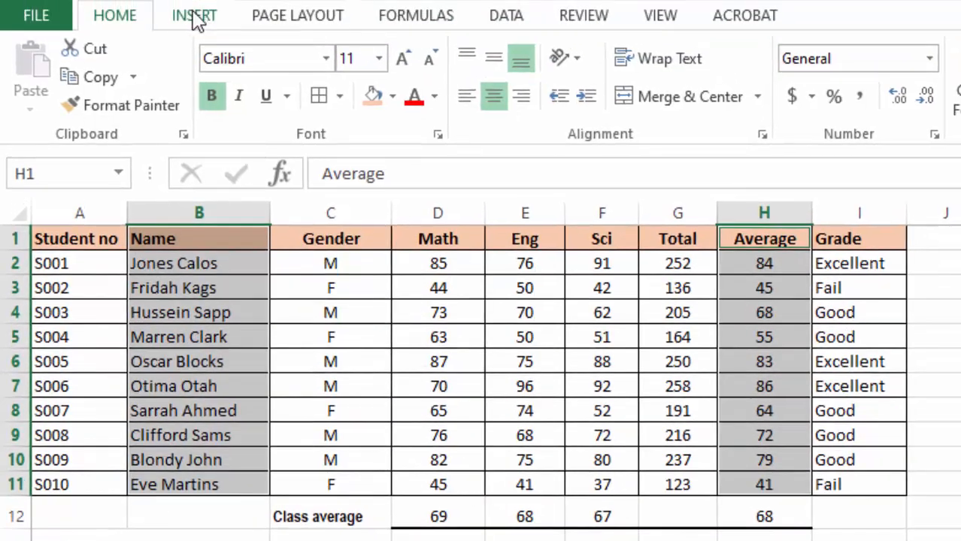
left_click(194, 14)
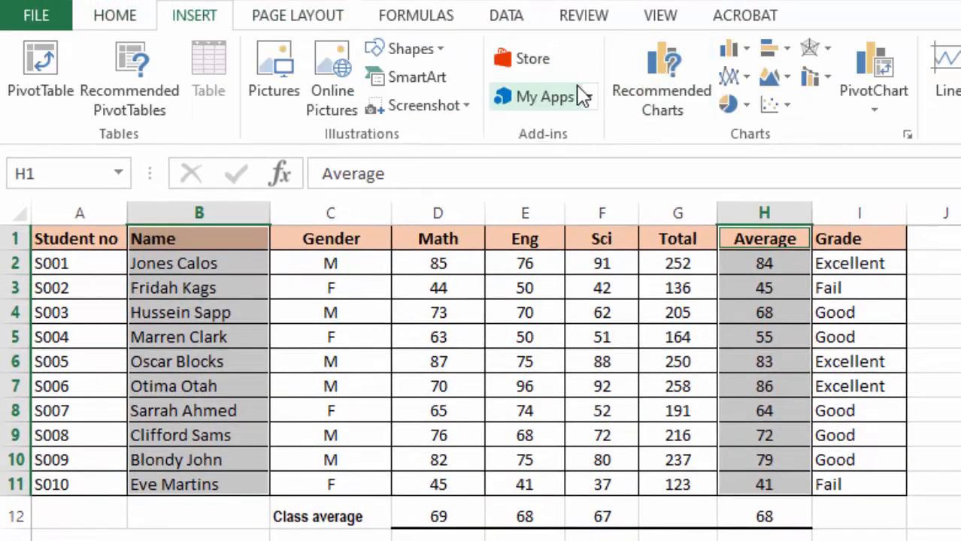
left_click(745, 49)
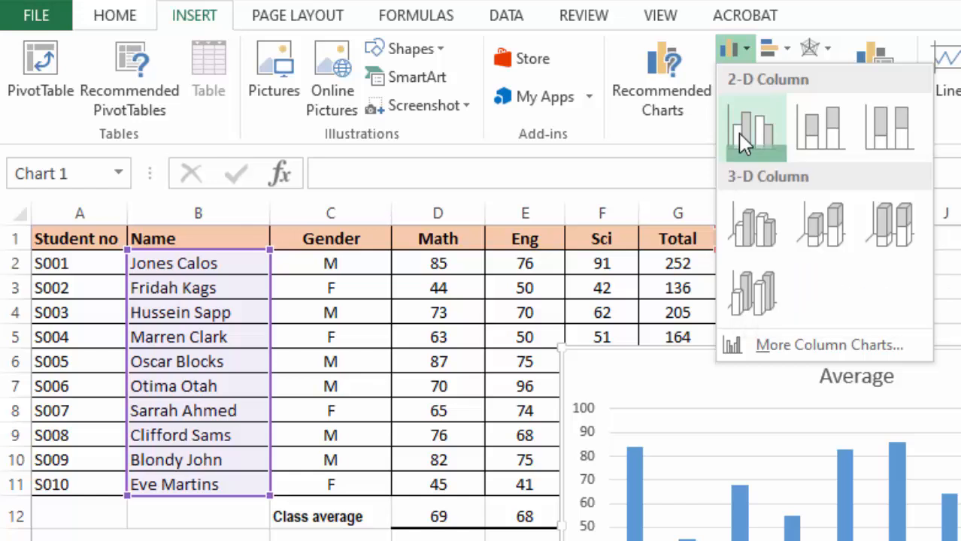
left_click(738, 133)
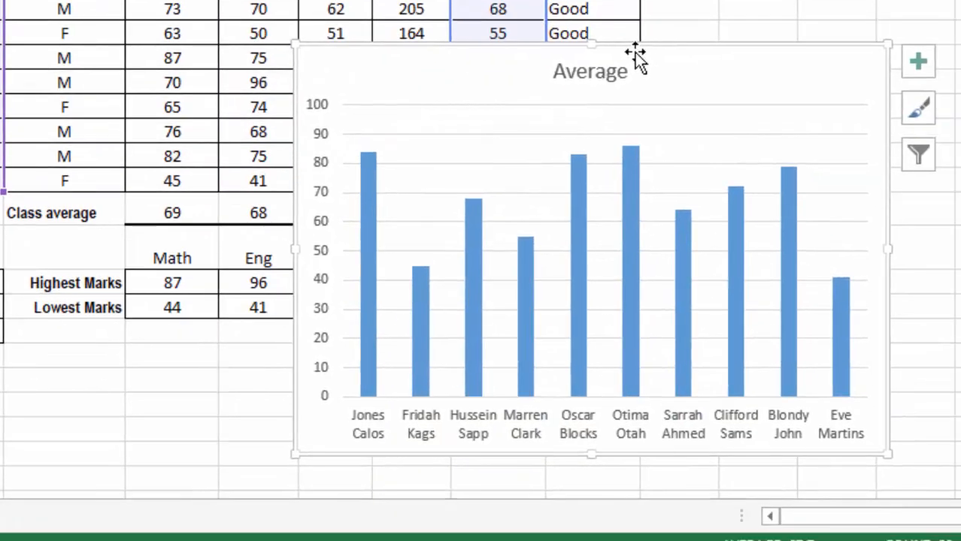
left_click_drag(635, 59, 473, 22)
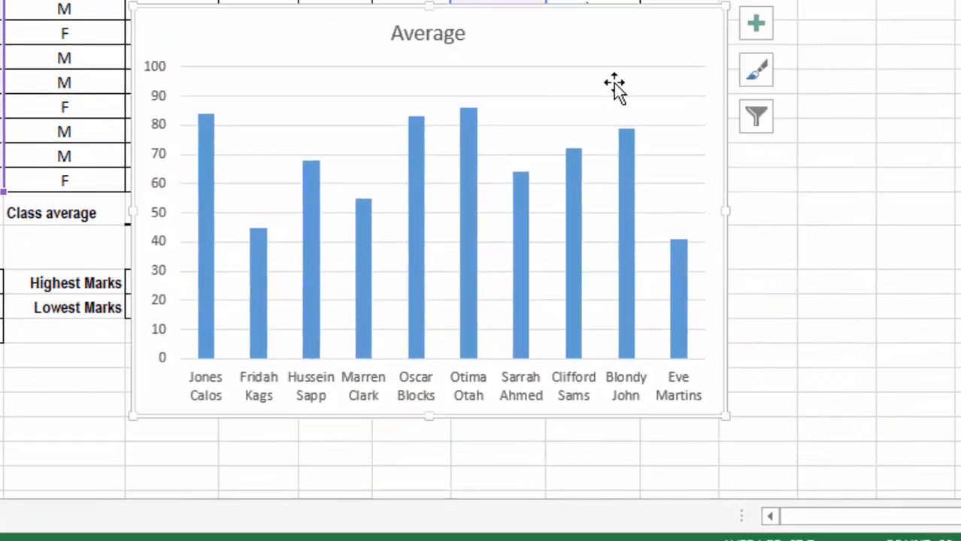
Add data labels to the Average column chart
left_click(755, 24)
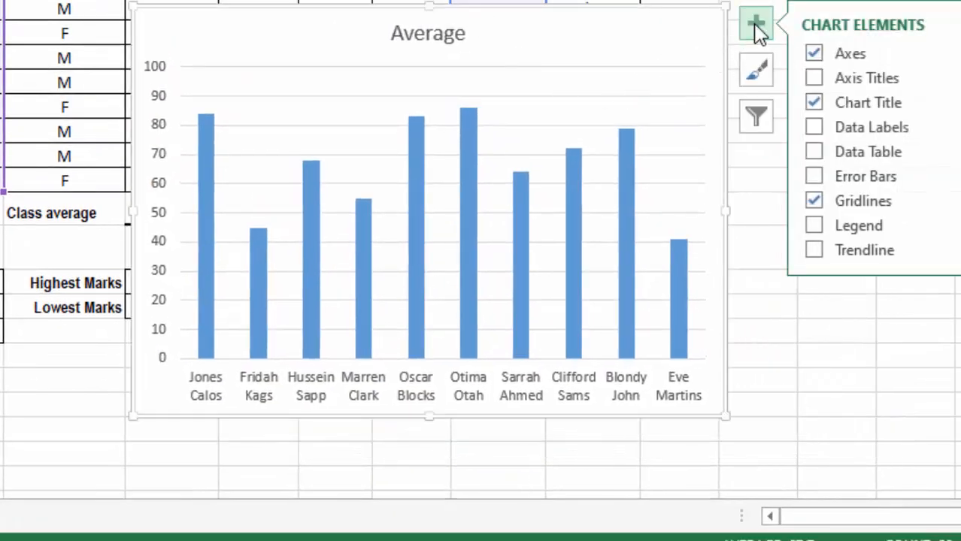
left_click(814, 128)
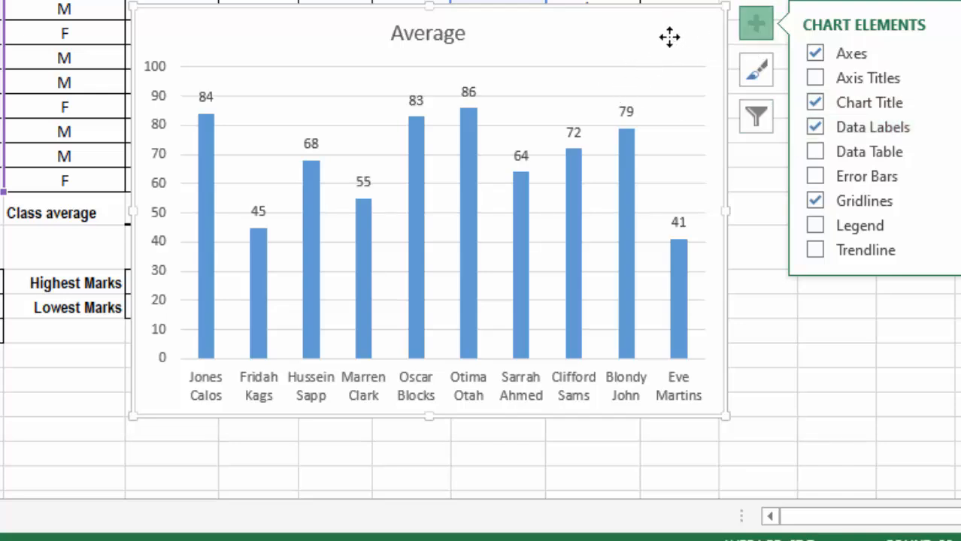
left_click(958, 15)
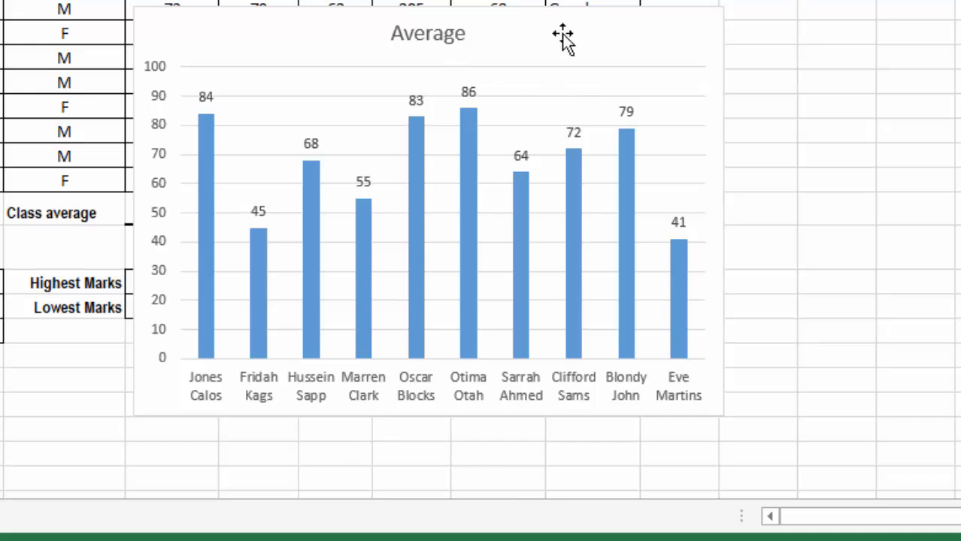
Move the Average column chart below the grading key, with its upper edge at row 17 and starting in column A
left_click_drag(564, 38, 173, 412)
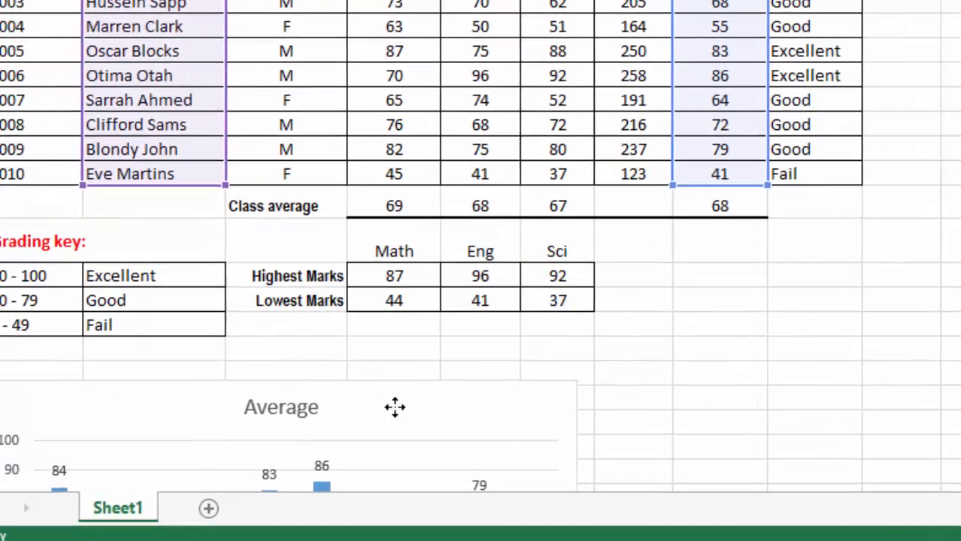
left_click_drag(394, 407, 468, 376)
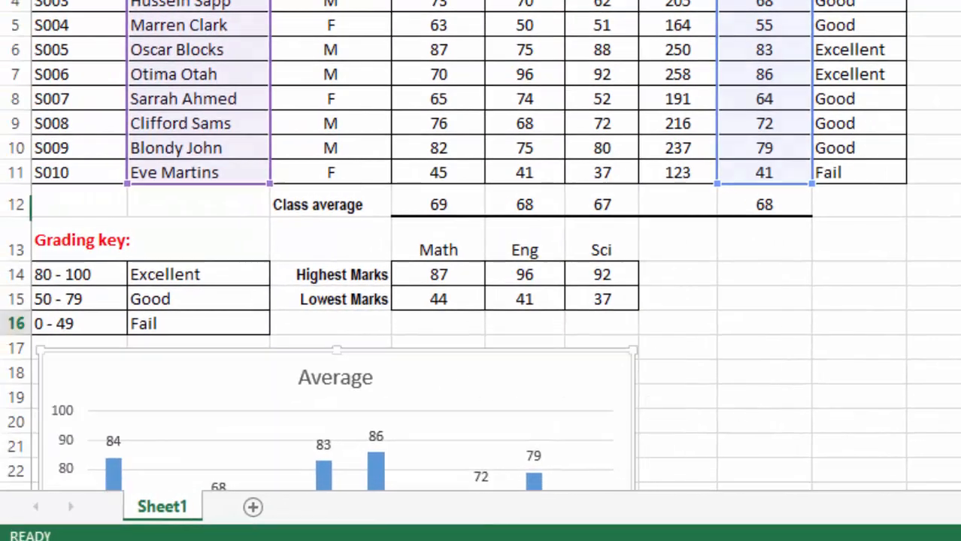
left_click(959, 323)
left_click(959, 148)
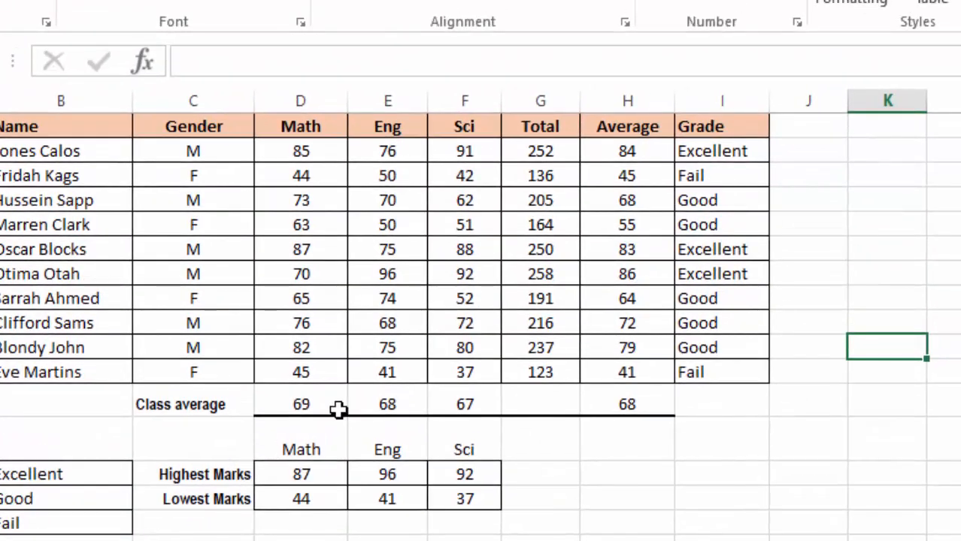
Insert a 2-D pie chart of the subject headings D1:F1 and their class averages D12:F12
left_click_drag(292, 129, 480, 126)
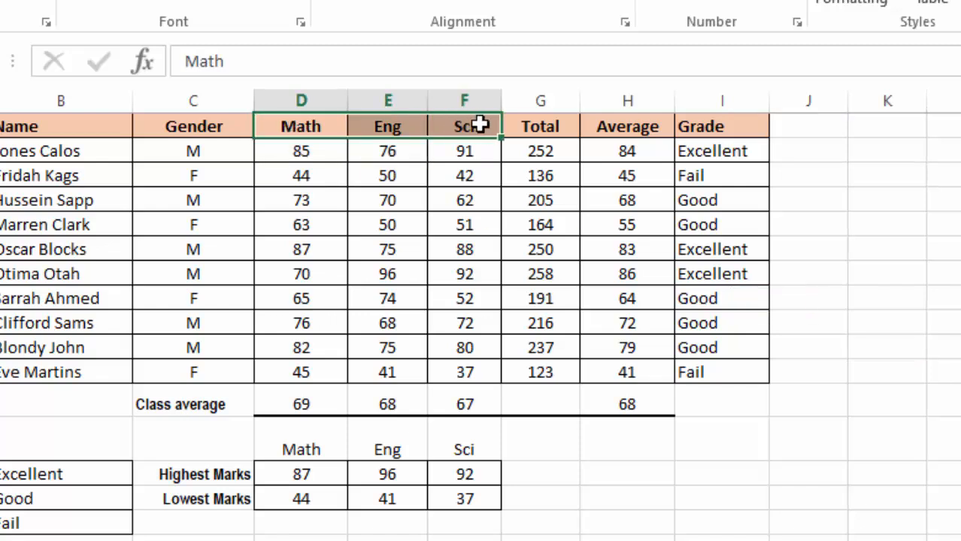
left_click_drag(300, 405, 472, 404, "ctrl")
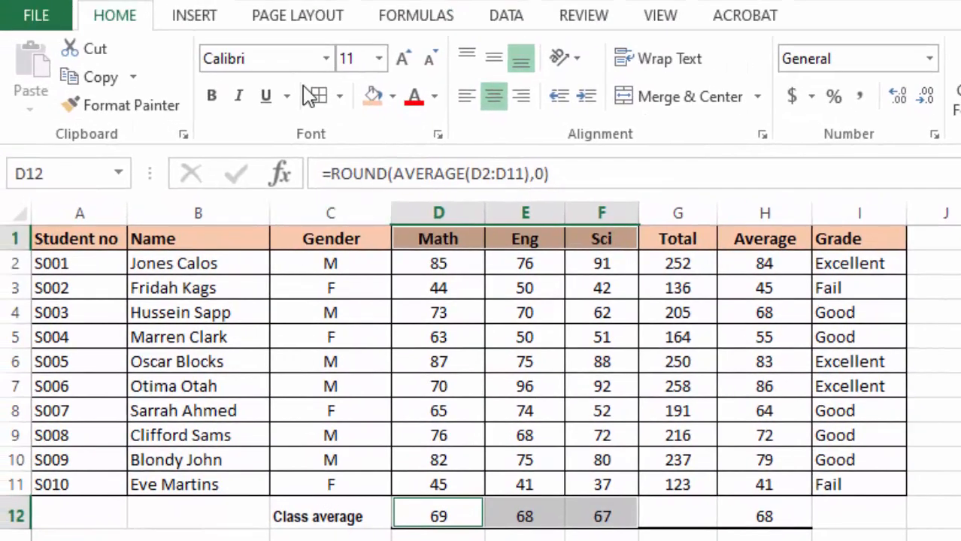
left_click(197, 17)
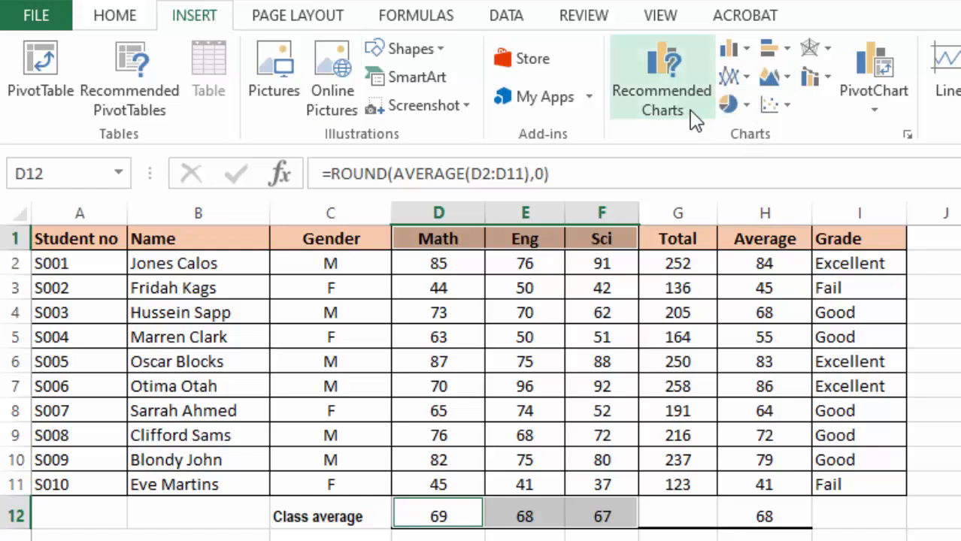
left_click(747, 113)
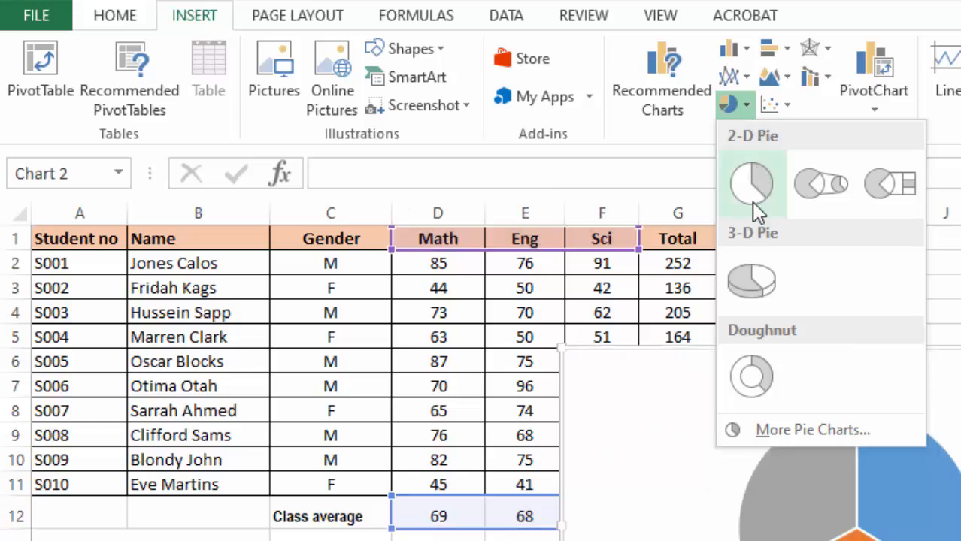
left_click(751, 197)
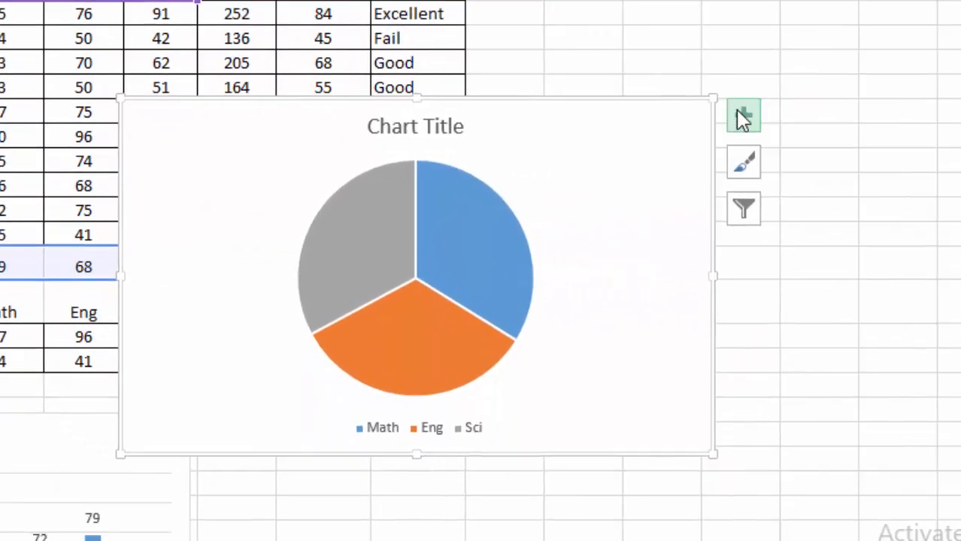
Add data labels to the pie chart of Math, Eng and Sci
left_click(743, 117)
left_click(803, 170)
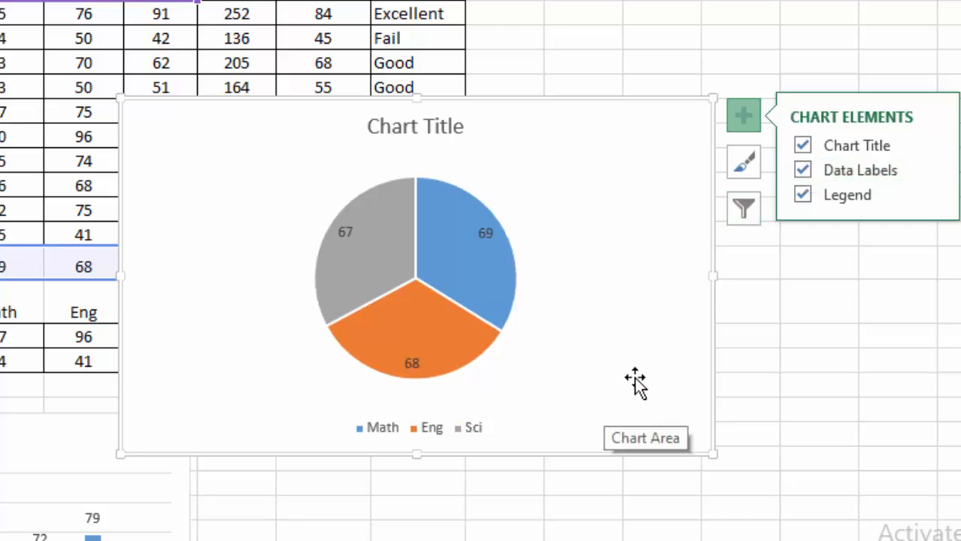
left_click(775, 335)
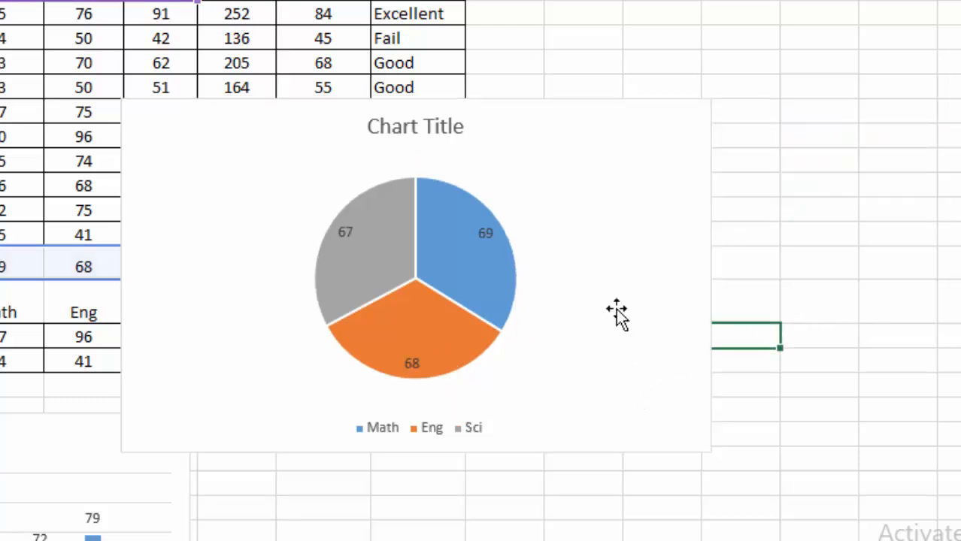
Replace the pie chart's placeholder title with "Class Averages"
left_click(396, 132)
left_click(464, 131)
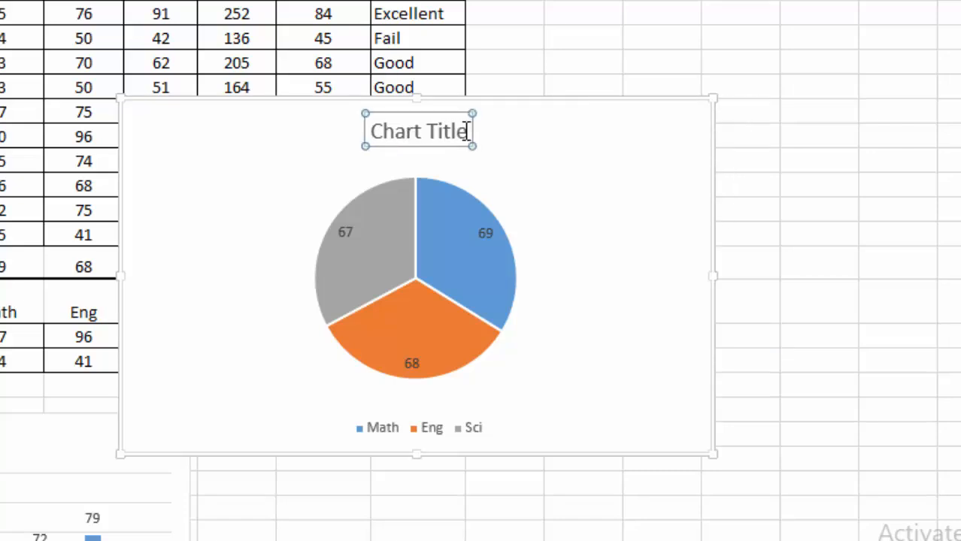
left_click_drag(463, 131, 307, 97)
type("C")
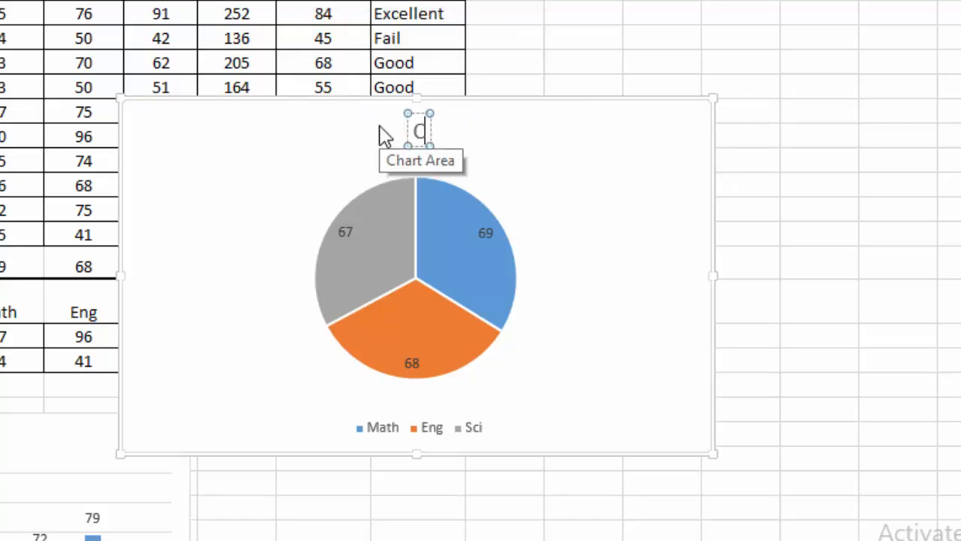
type("lass")
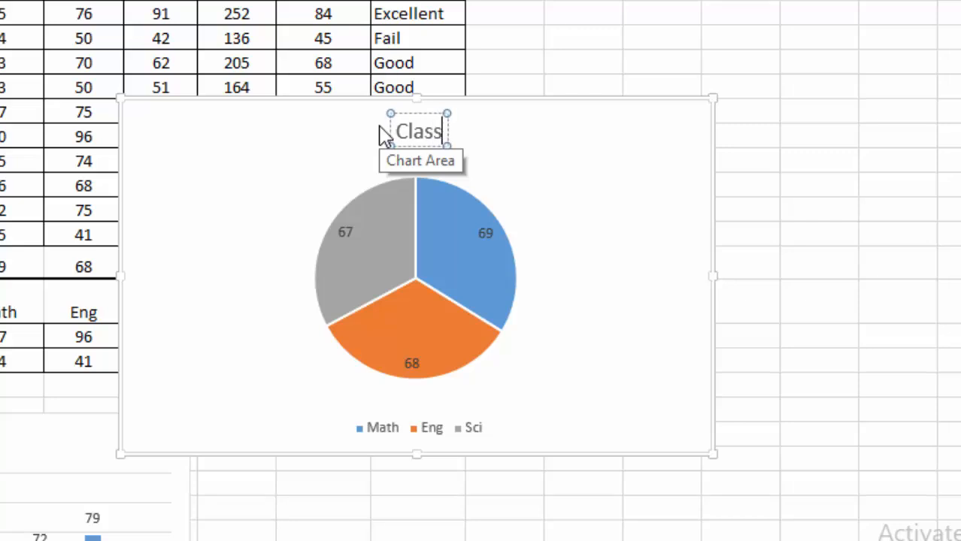
type(" Avera")
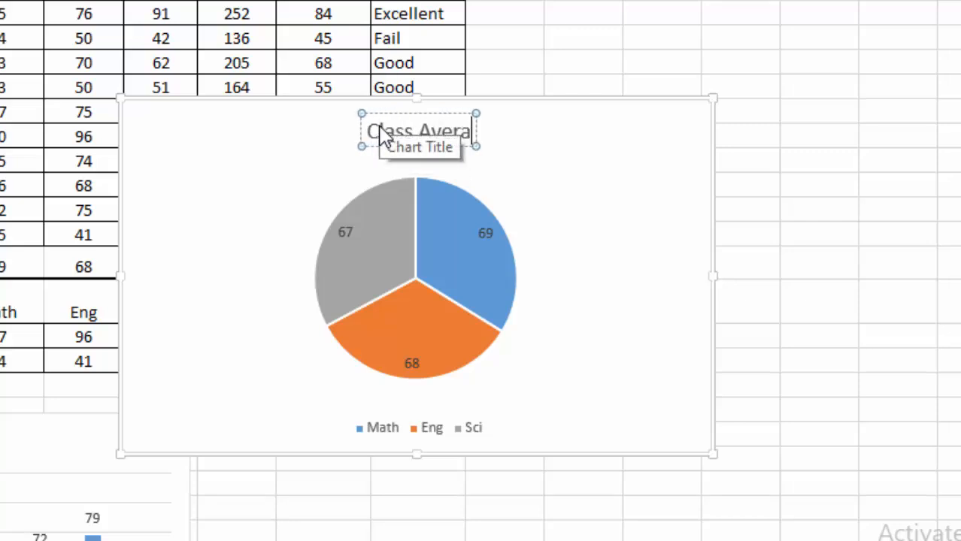
type("ges")
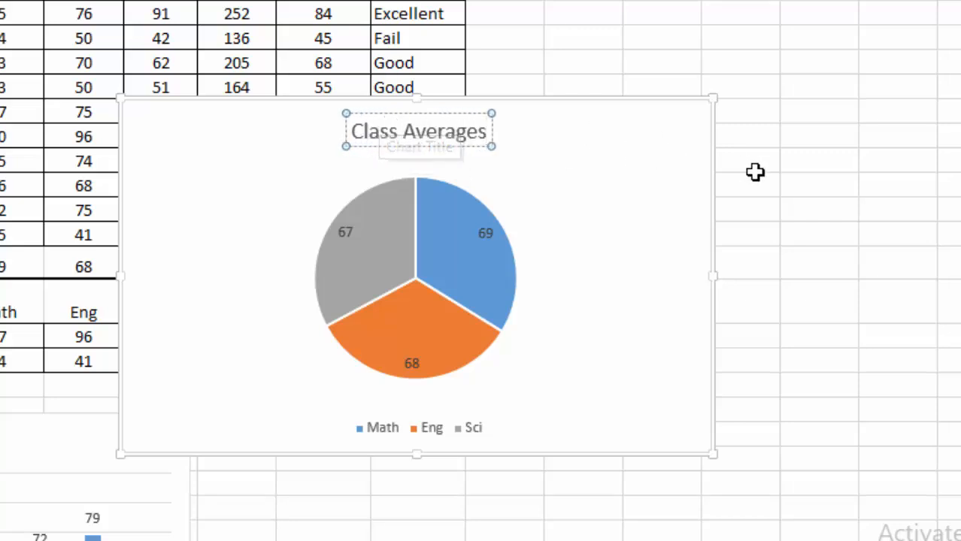
left_click(791, 183)
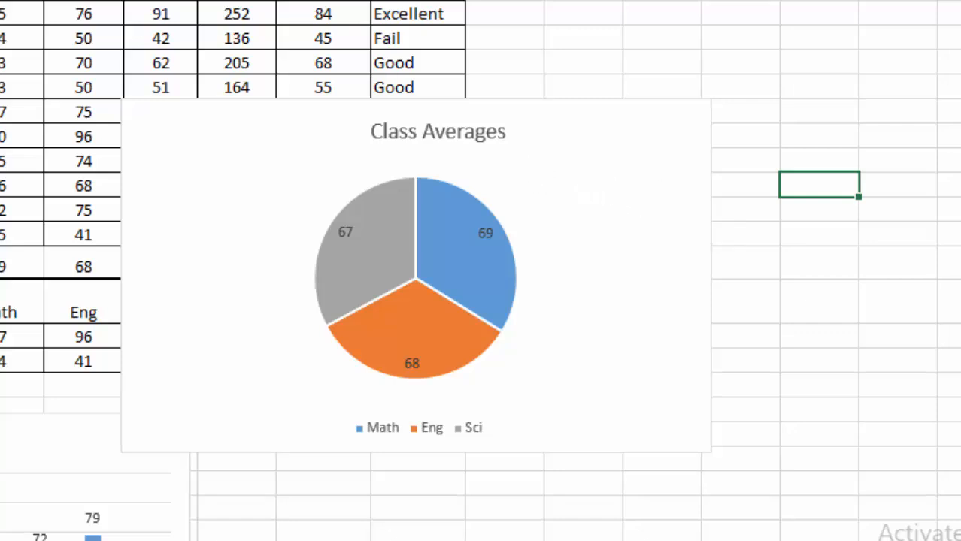
Change the column chart's title to "Student Average"
left_click(71, 415)
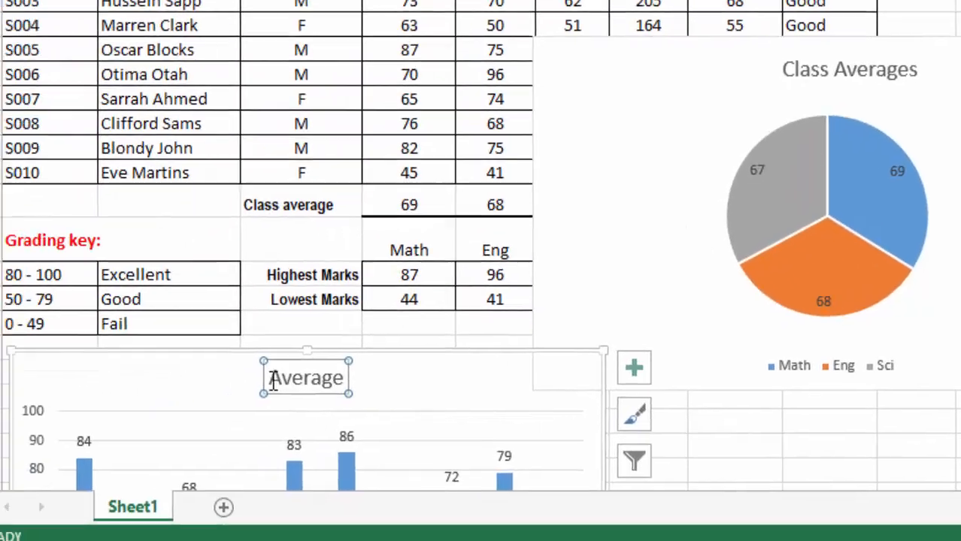
left_click(301, 375)
type("S")
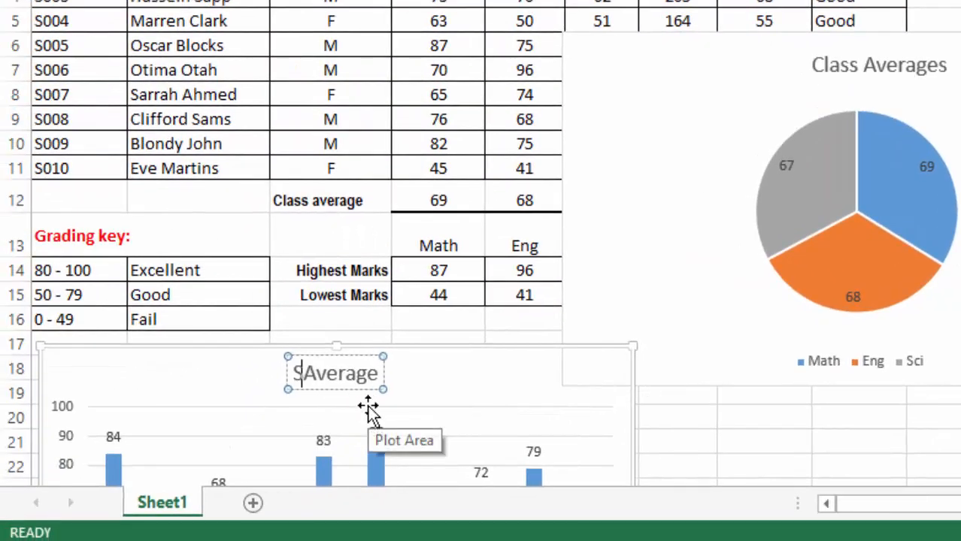
type("tude")
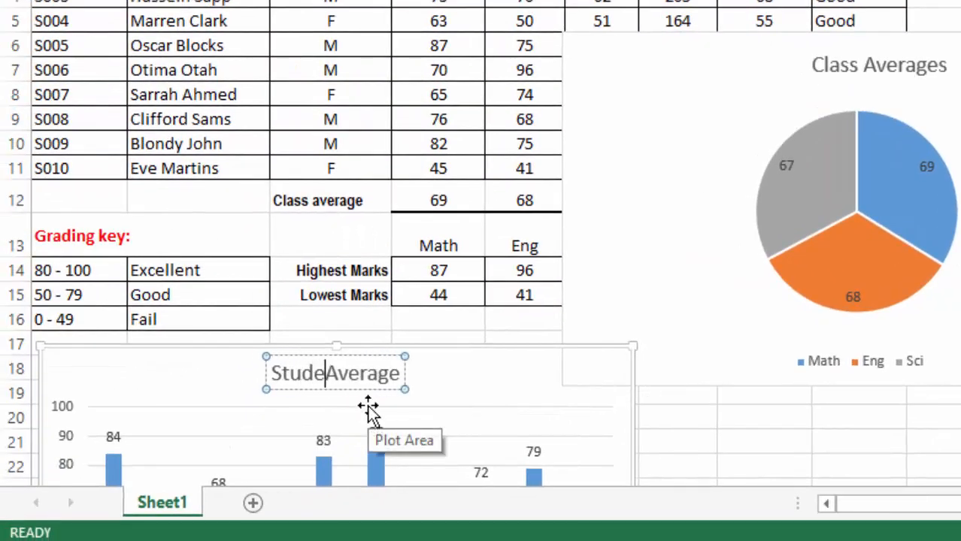
type("nt")
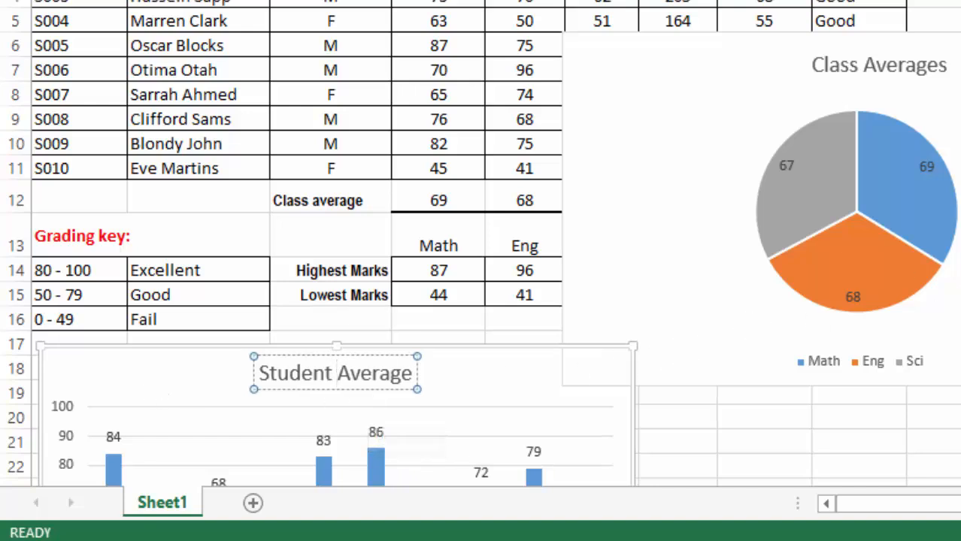
left_click(958, 169)
left_click(958, 3)
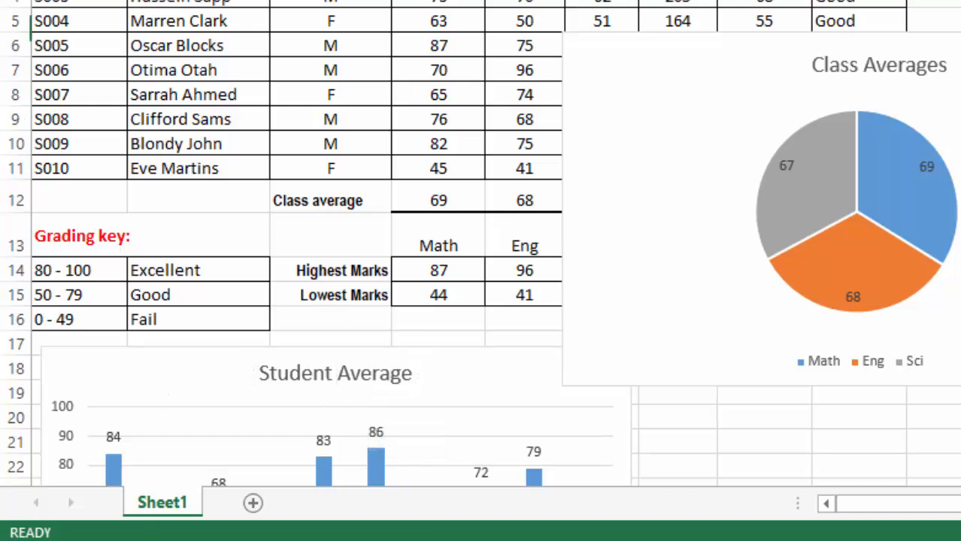
Move the Class Averages pie chart below the marks table, beside the Student Average column chart
left_click_drag(752, 75, 822, 448)
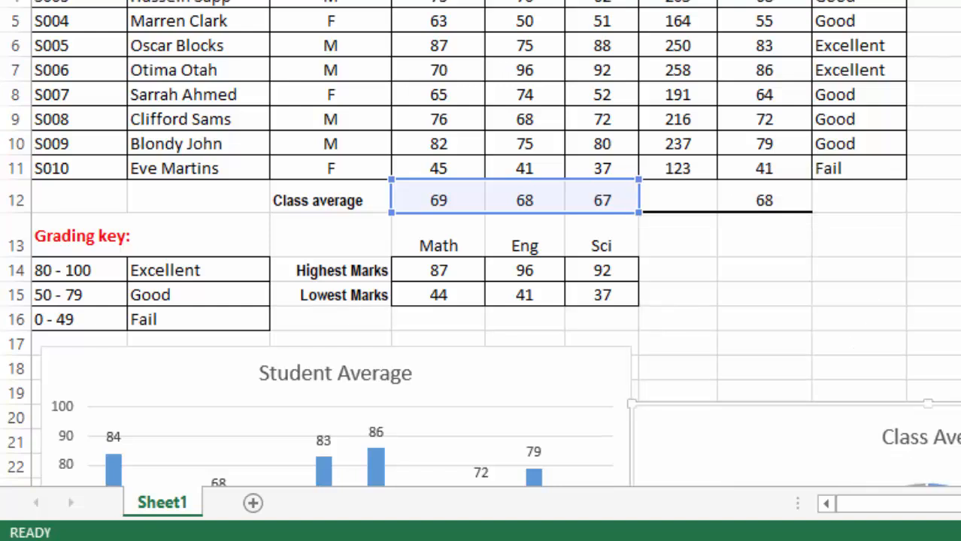
left_click(958, 168)
left_click(814, 322)
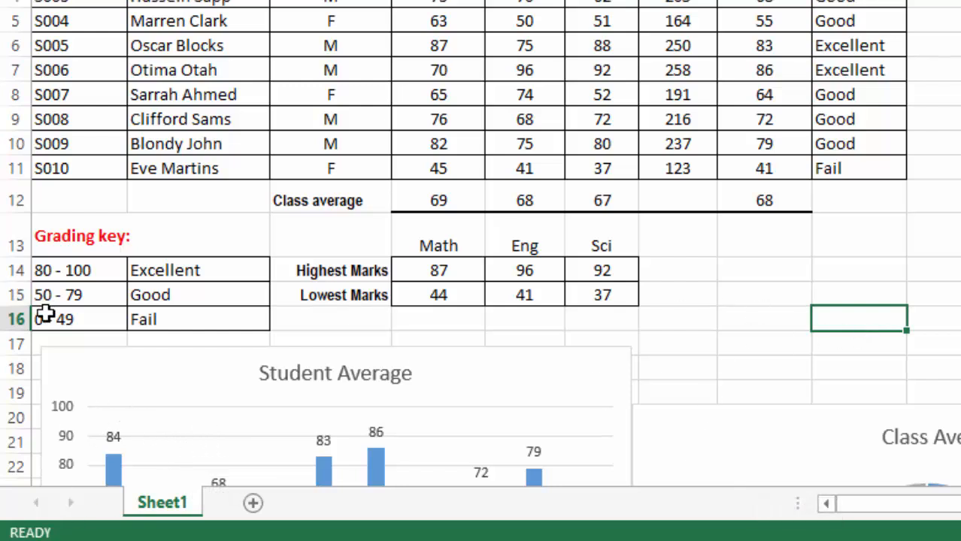
Rename Sheet1 as "Marks Table"
right_click(167, 515)
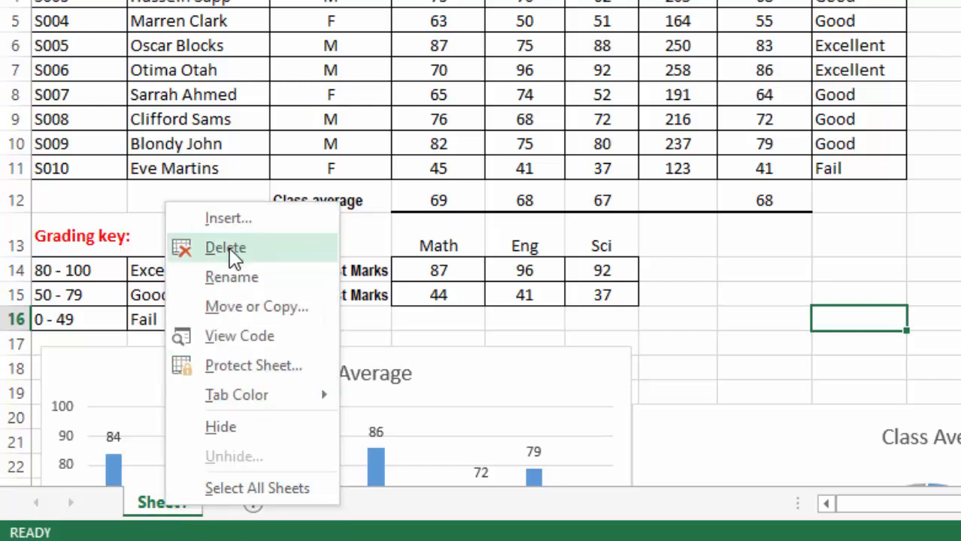
left_click(236, 277)
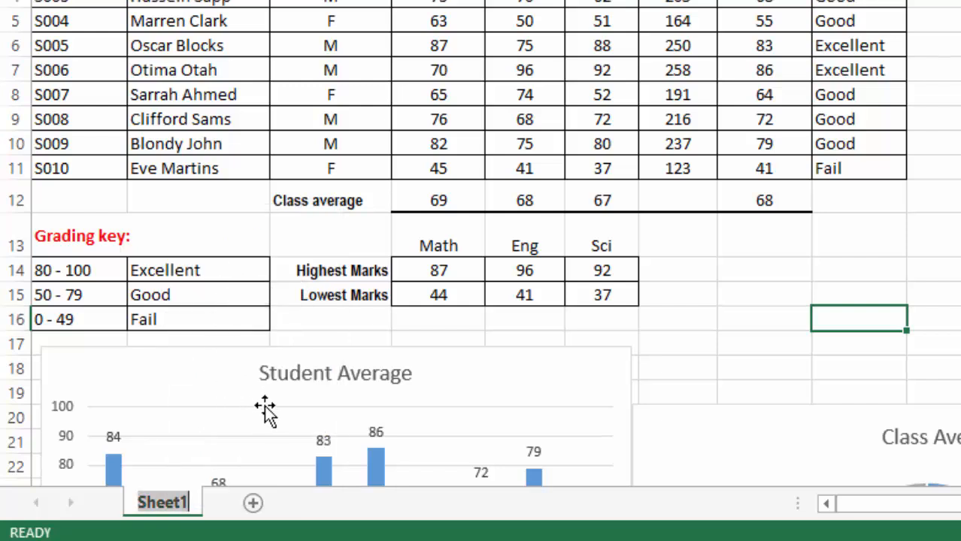
type("D")
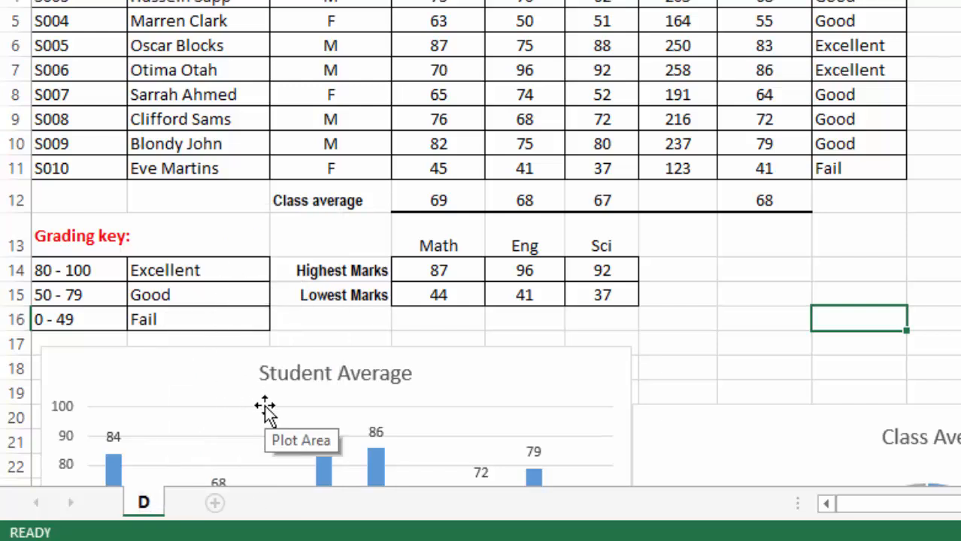
key("BackSpace")
type("Marks")
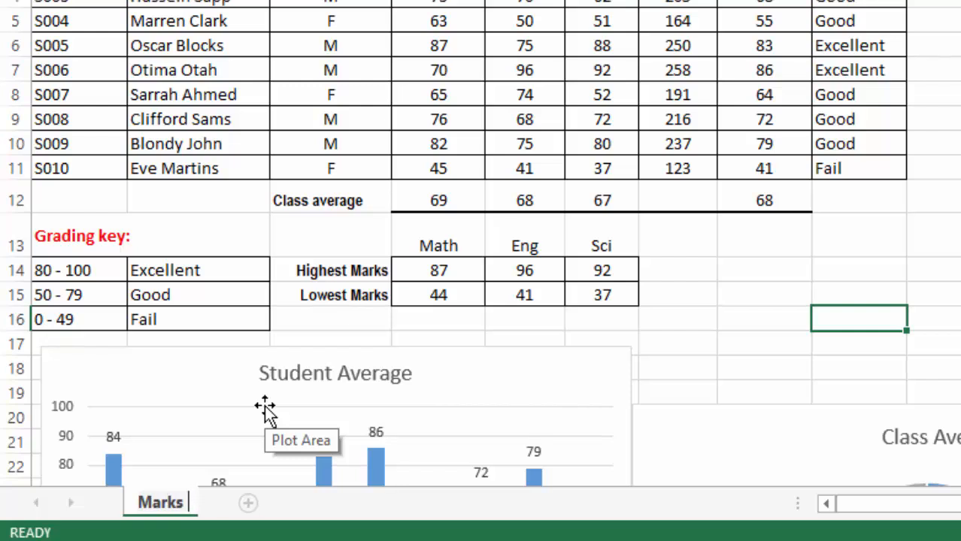
type(" Table")
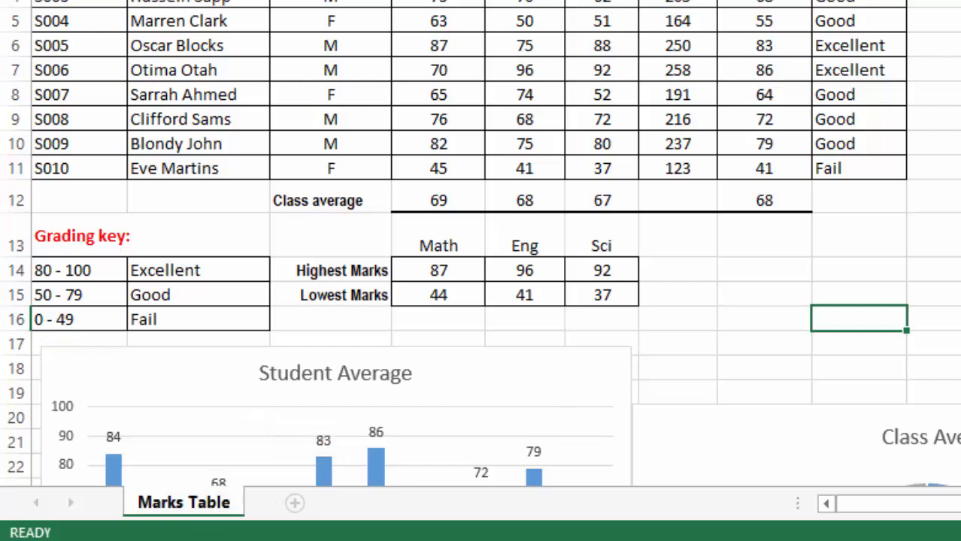
left_click(960, 240)
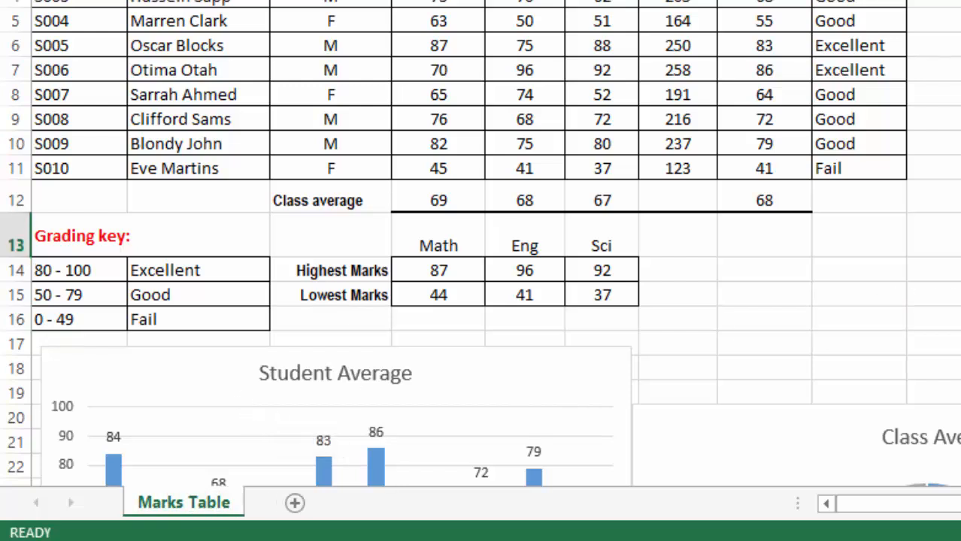
Add a new worksheet after Marks Table and name it "Summary Charts"
left_click(294, 504)
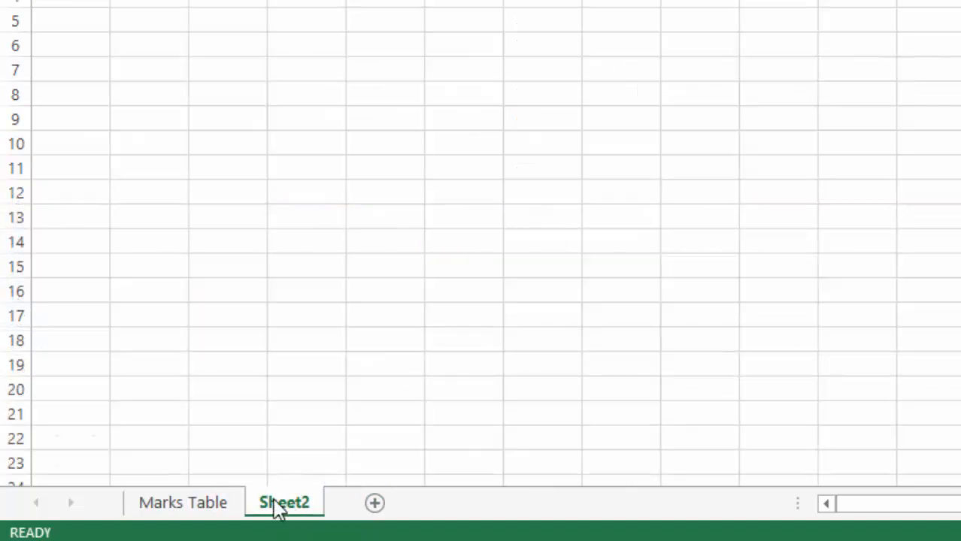
right_click(277, 506)
left_click(341, 271)
type("S")
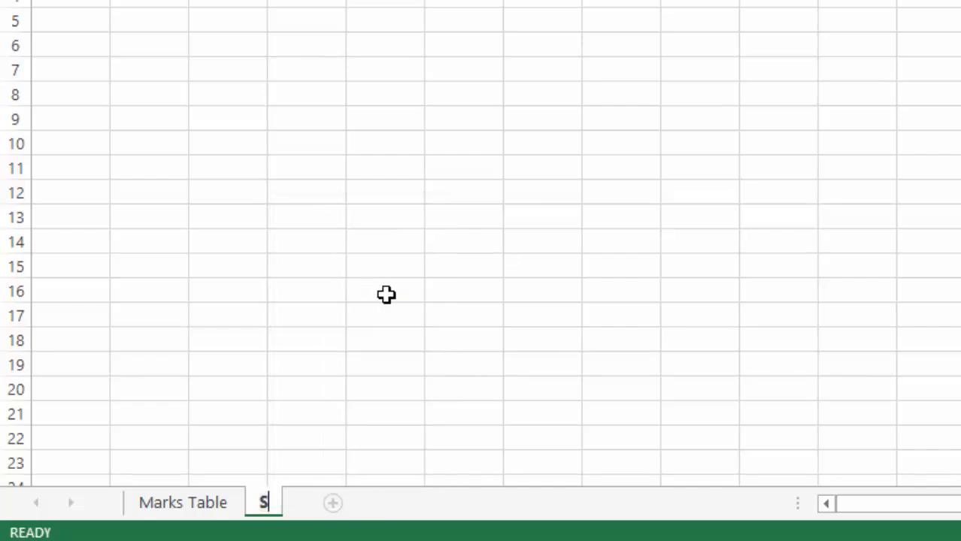
type("ummary Charts")
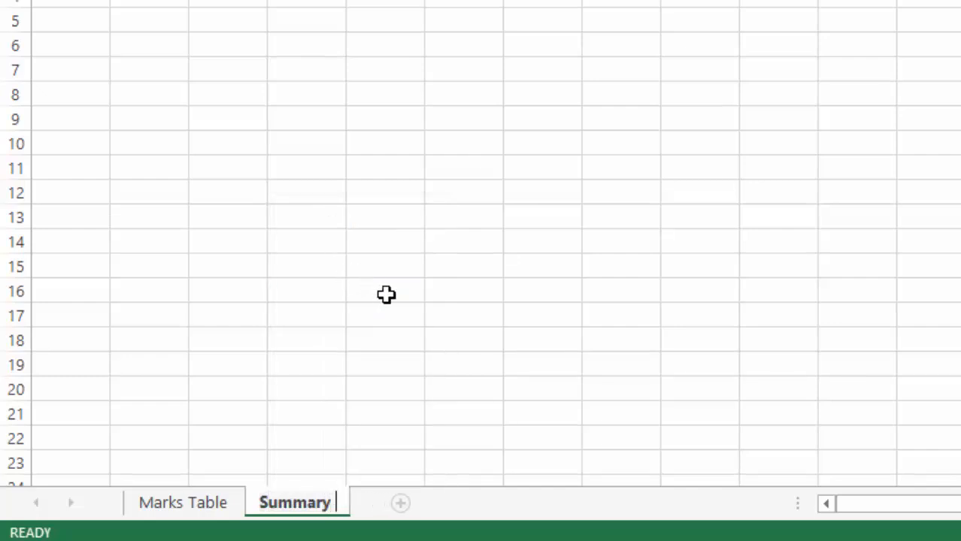
left_click(426, 301)
Cut the Student Average column chart from Marks Table and paste it near the top-left cells of the Summary Charts sheet
left_click(190, 506)
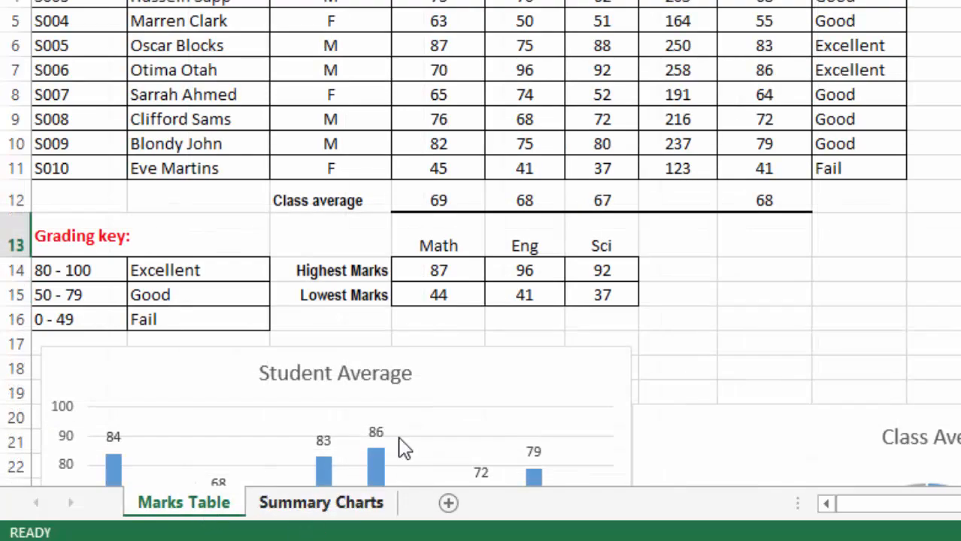
left_click(537, 367)
right_click(537, 367)
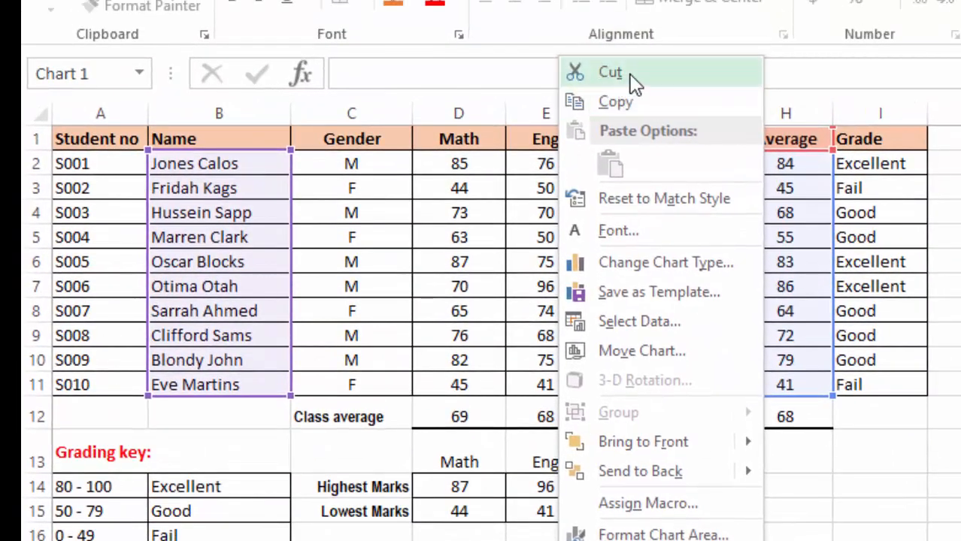
left_click(609, 72)
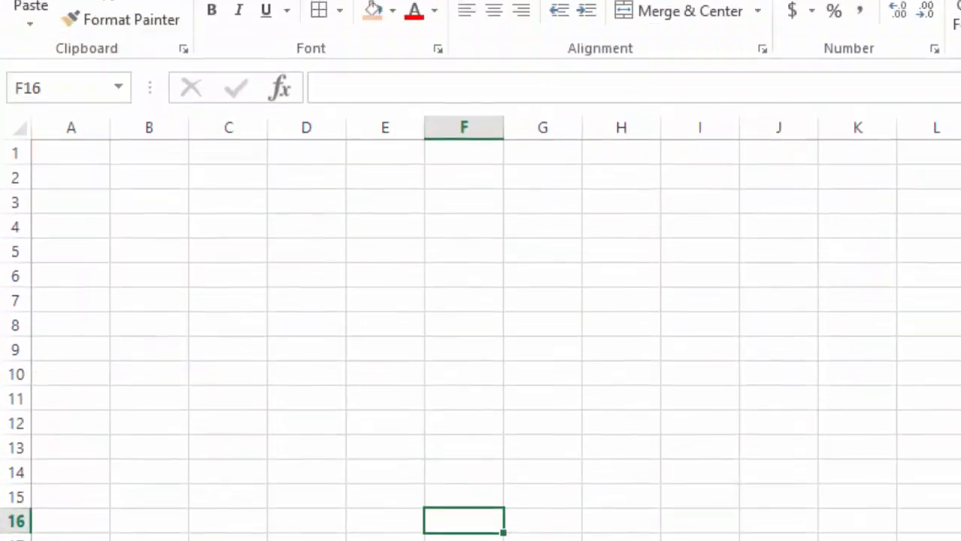
left_click(36, 45)
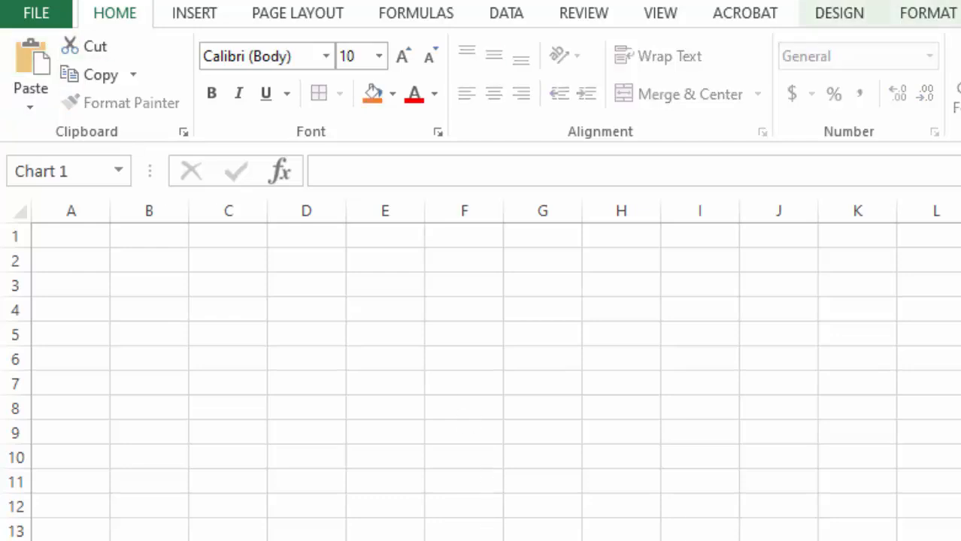
left_click_drag(118, 251, 135, 272)
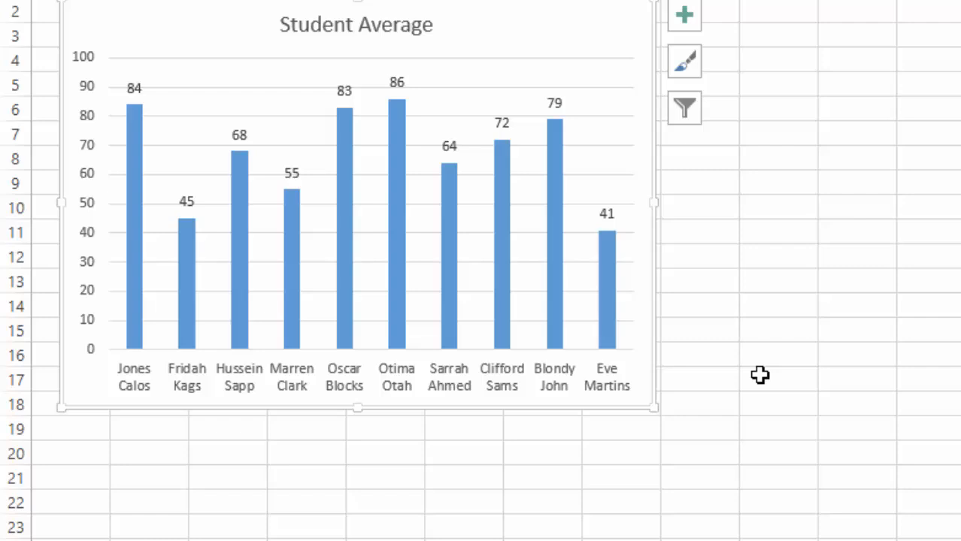
left_click(759, 375)
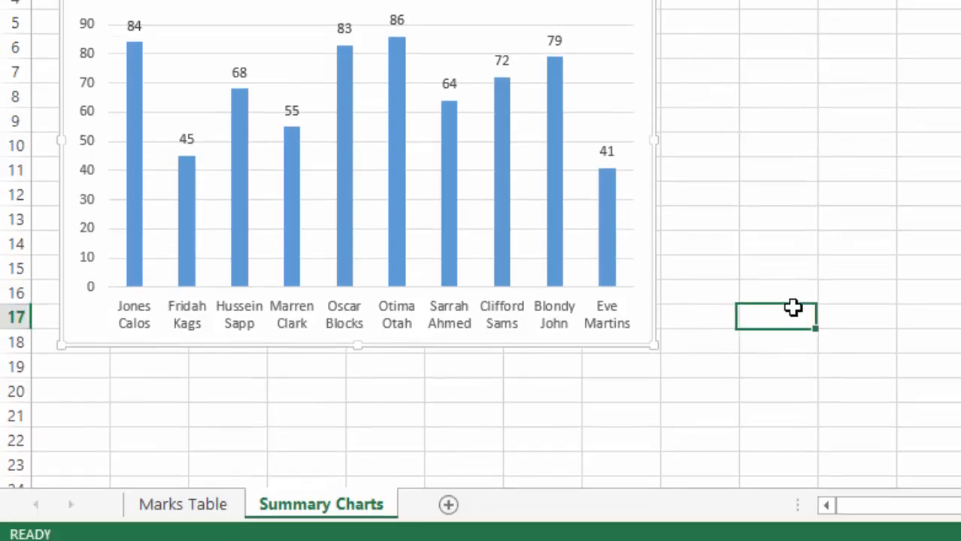
Cut the Class Averages pie chart from Marks Table, paste it into Summary Charts and place it beside the Student Average chart
left_click(206, 509)
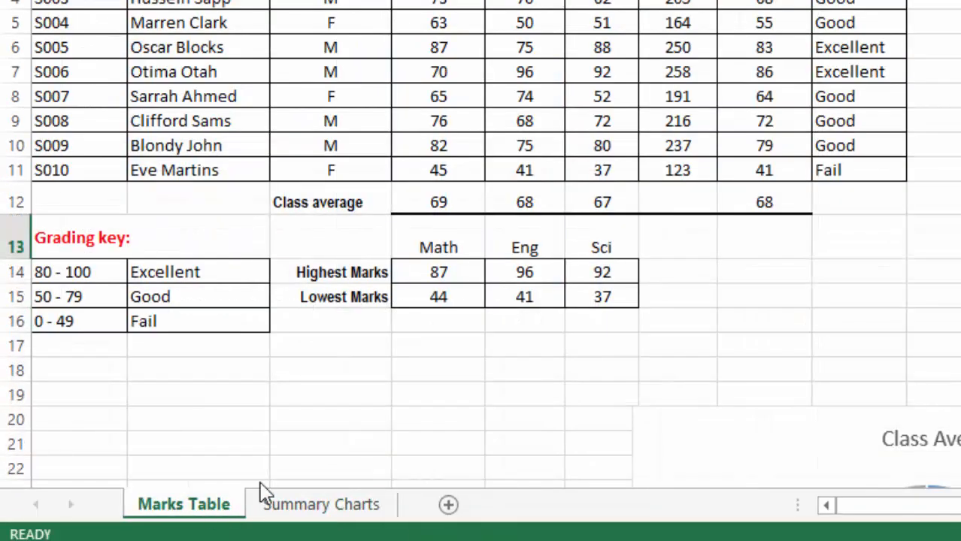
left_click_drag(787, 436, 545, 357)
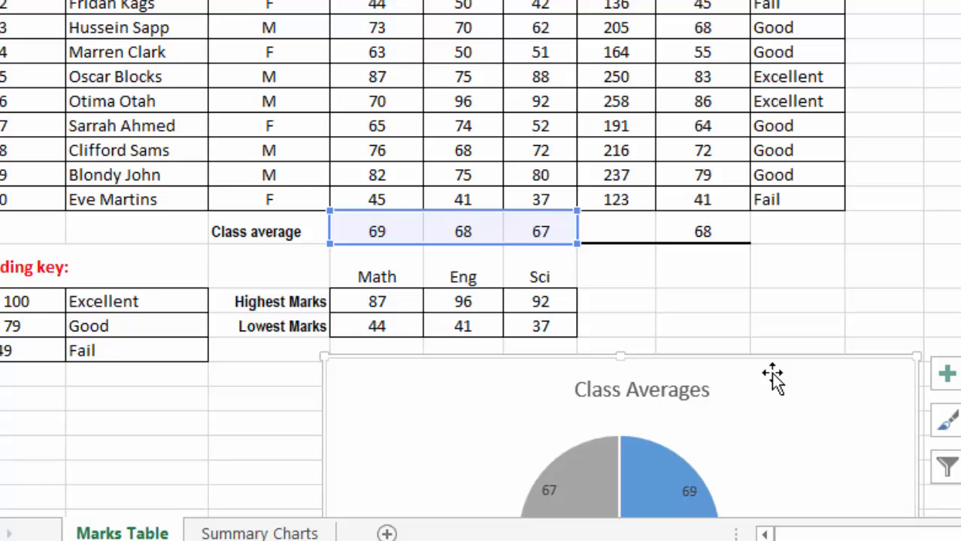
right_click(835, 347)
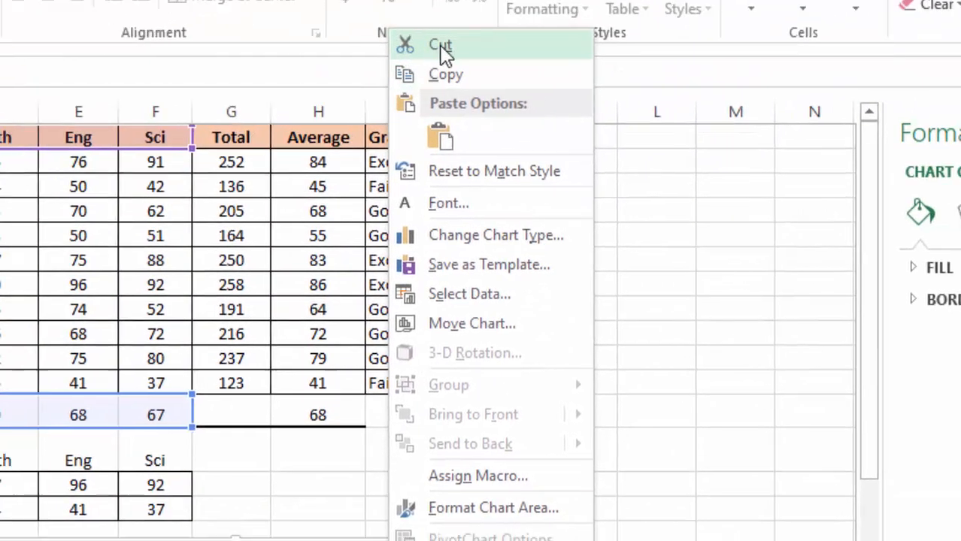
left_click(392, 52)
left_click(282, 503)
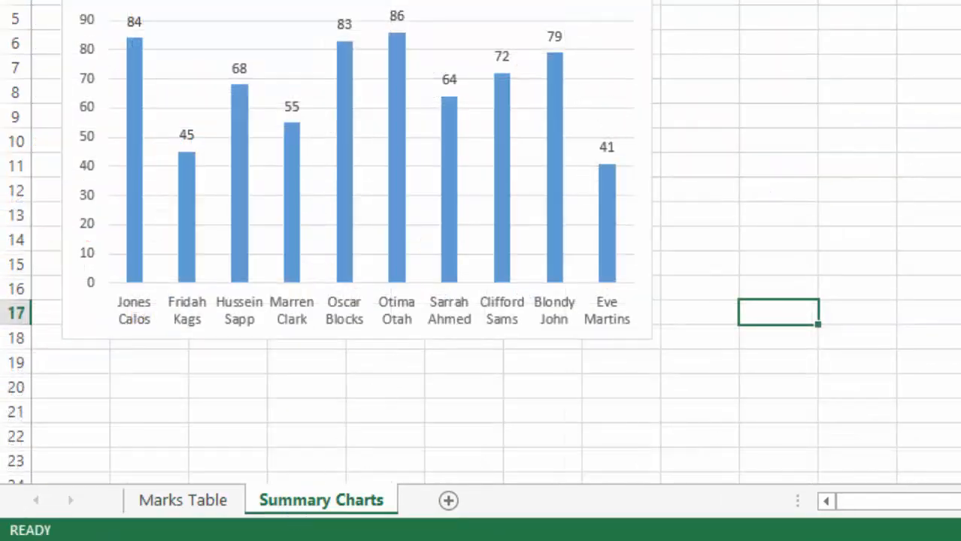
key("ctrl+v")
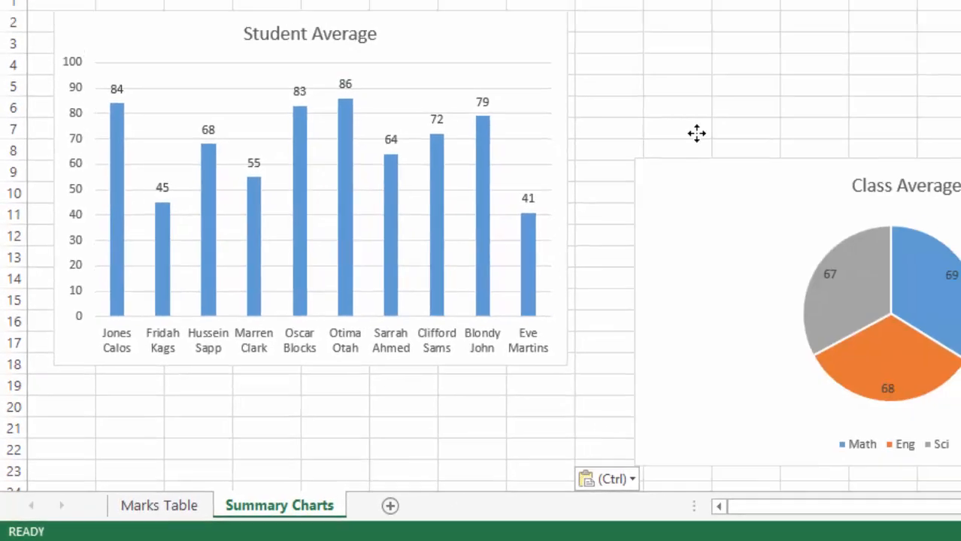
left_click_drag(697, 133, 700, 60)
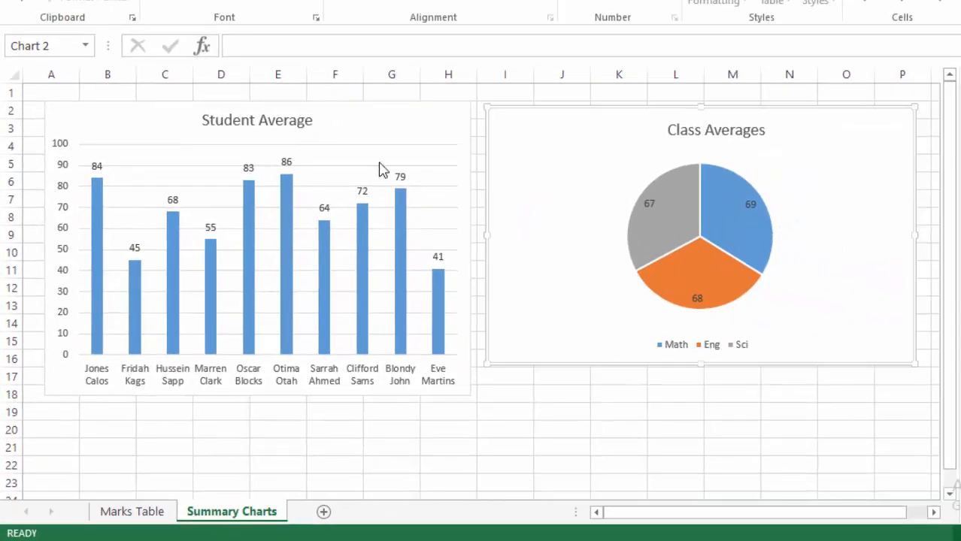
Shrink the Student Average chart to about columns A–F, and reduce the Class Averages chart to start in column G beside it
left_click(399, 123)
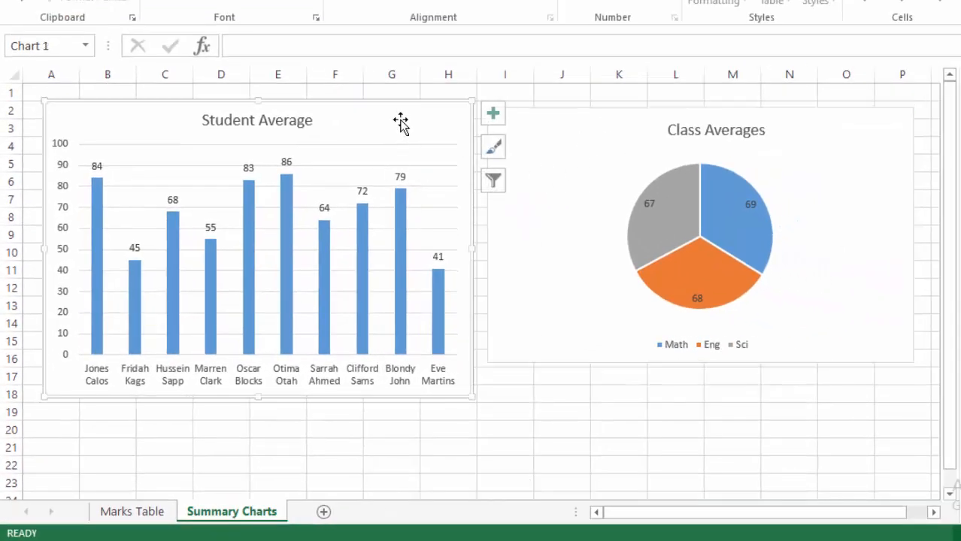
left_click_drag(467, 397, 331, 316)
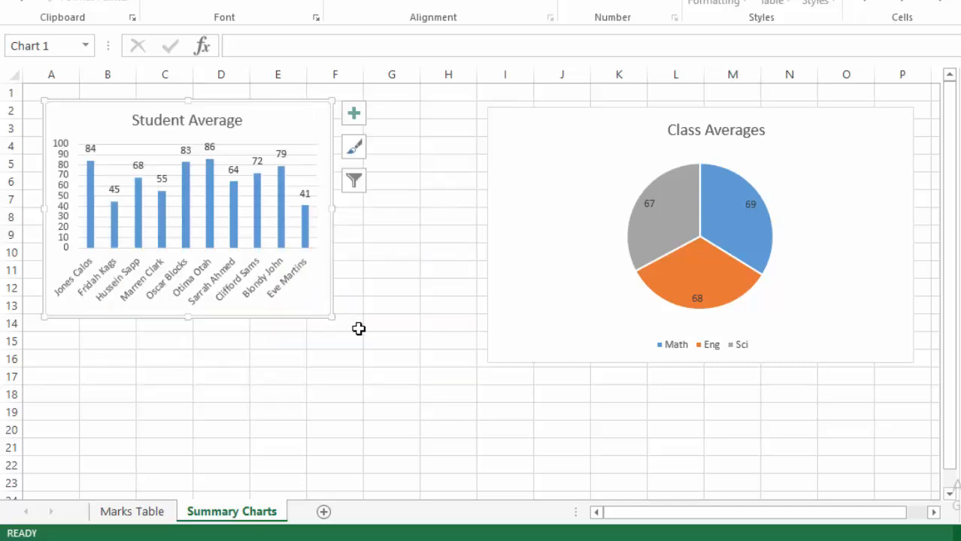
left_click(541, 115)
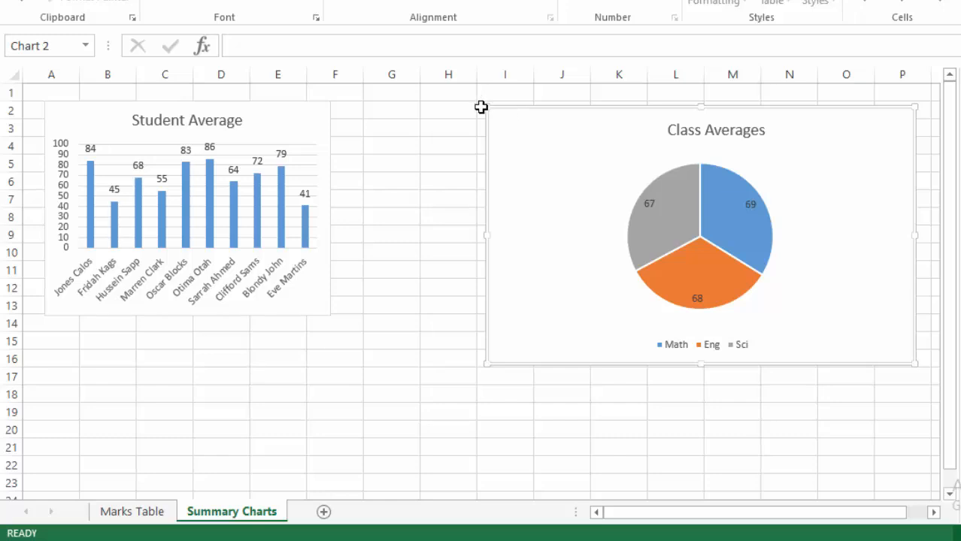
left_click_drag(482, 106, 393, 122)
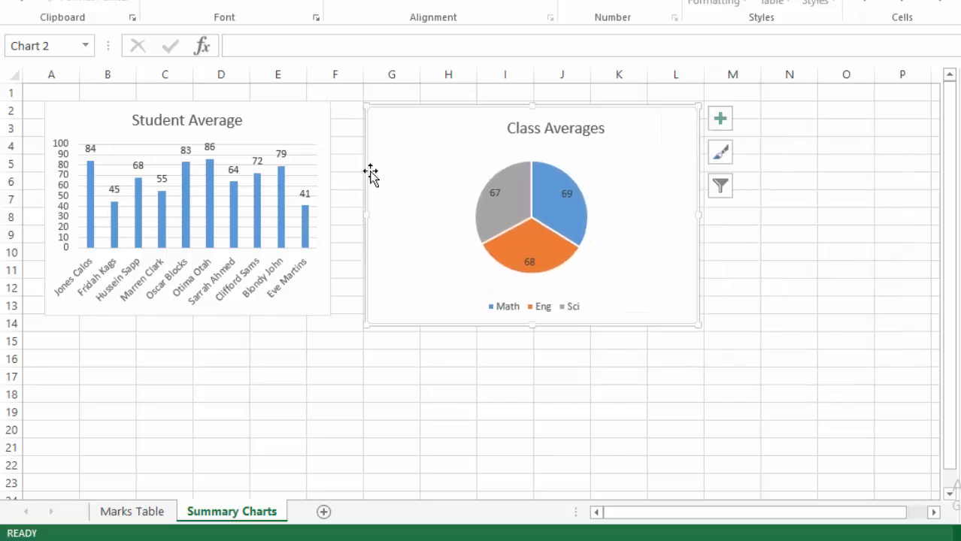
Enlarge the Student Average chart slightly to the end of column F and row 14, and widen the Class Averages chart into column M
left_click(317, 310)
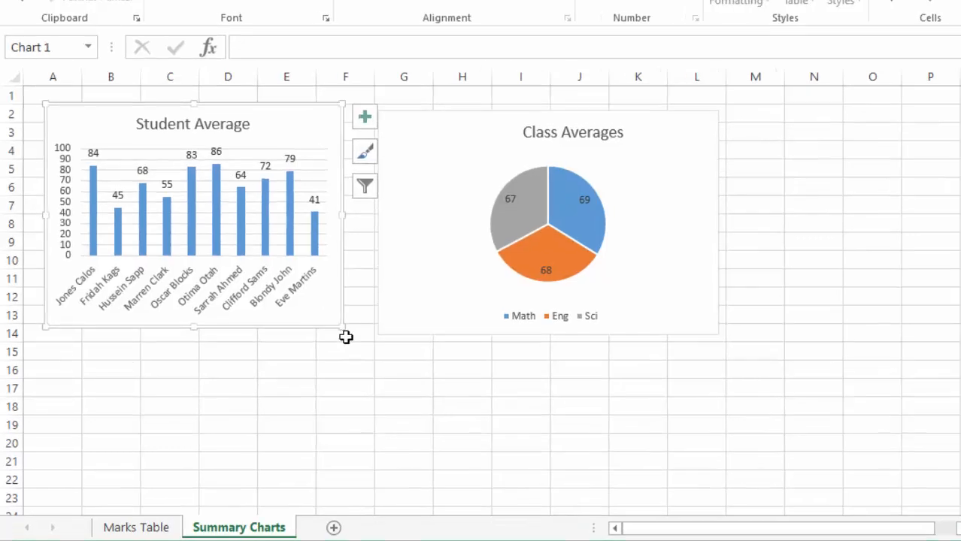
left_click_drag(331, 319, 361, 334)
left_click_drag(469, 435, 469, 434)
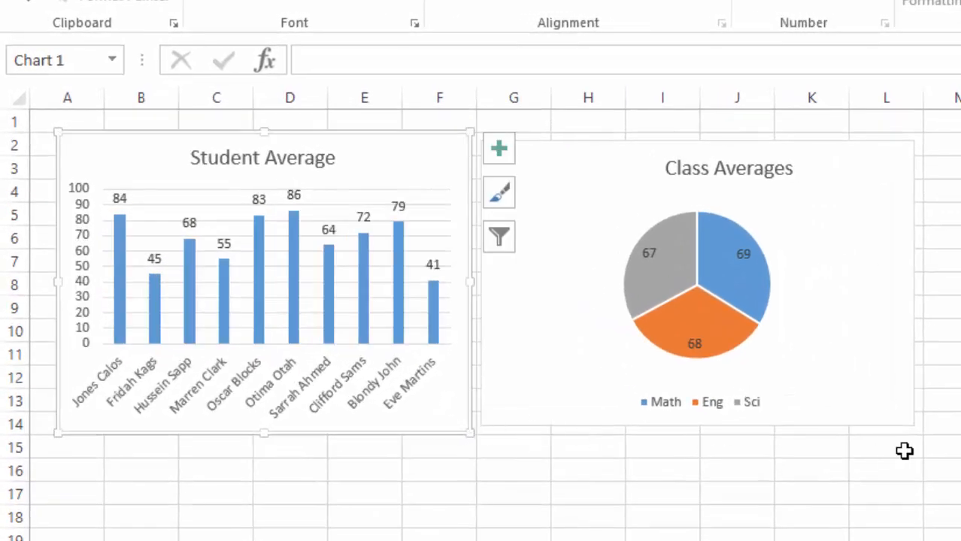
left_click(871, 361)
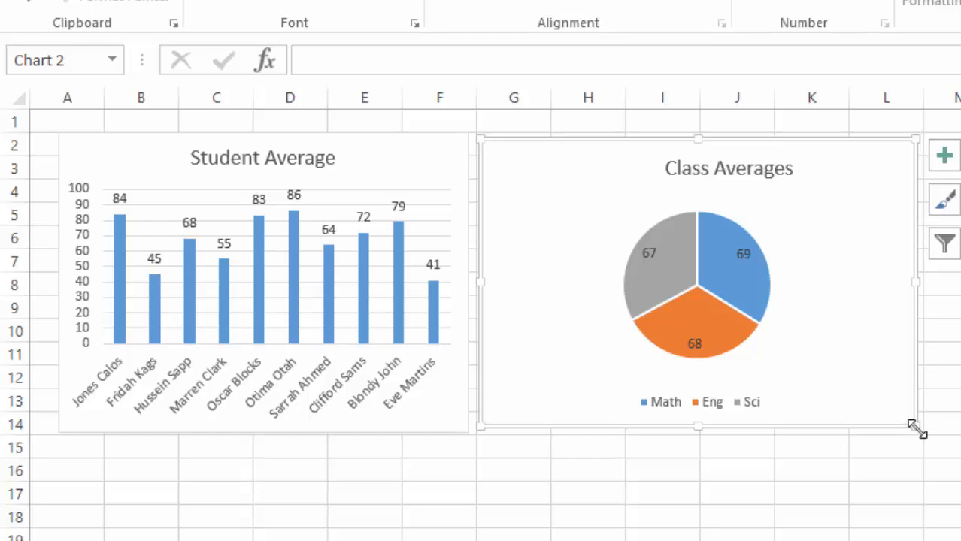
left_click_drag(915, 427, 940, 426)
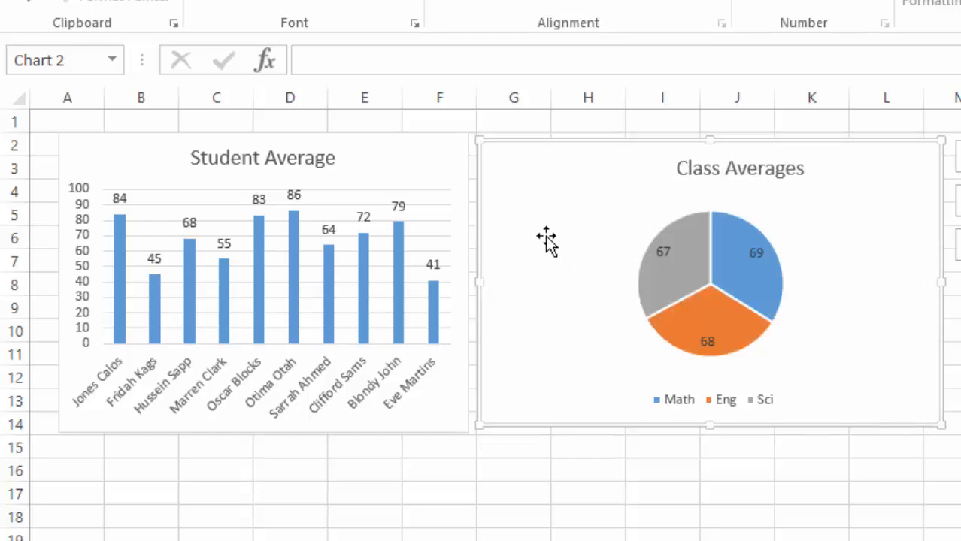
left_click(506, 481)
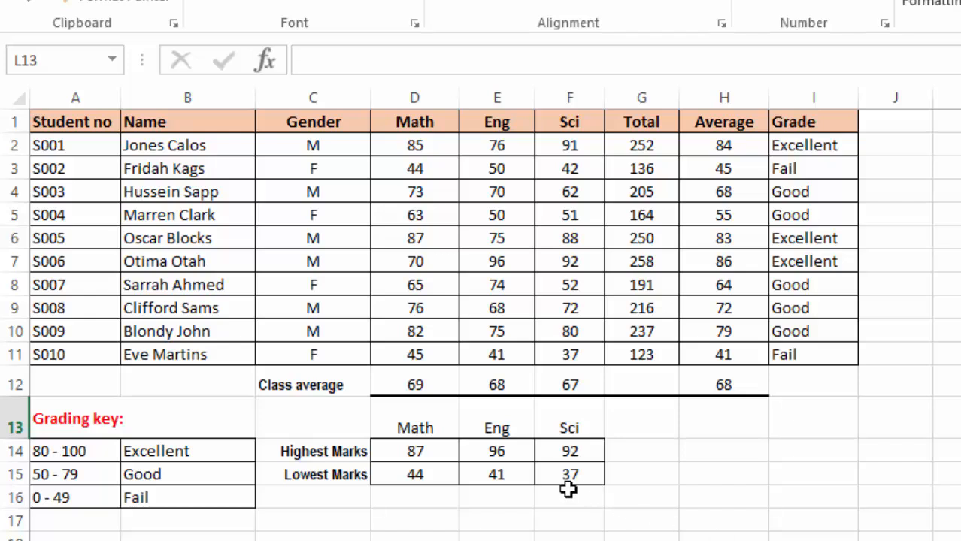
Switch to the PROCEDURE file in Notepad and add the line "That is how simple it is. Go ahead and try it out."
left_click(512, 536)
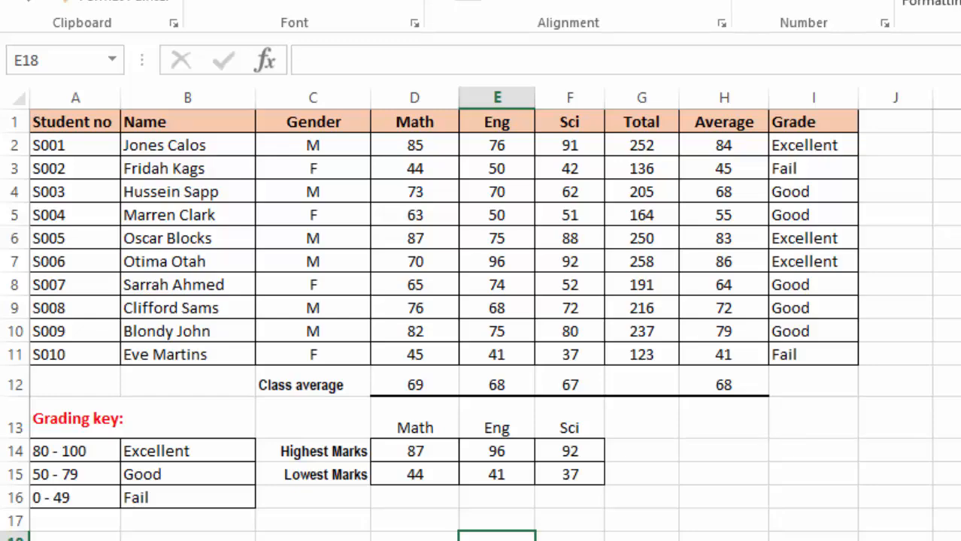
key("alt+Tab")
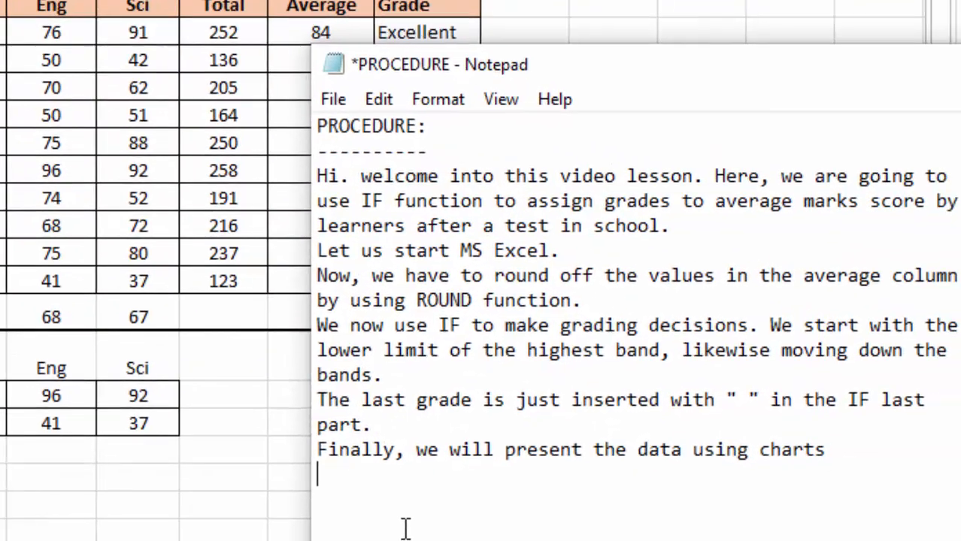
type("ha")
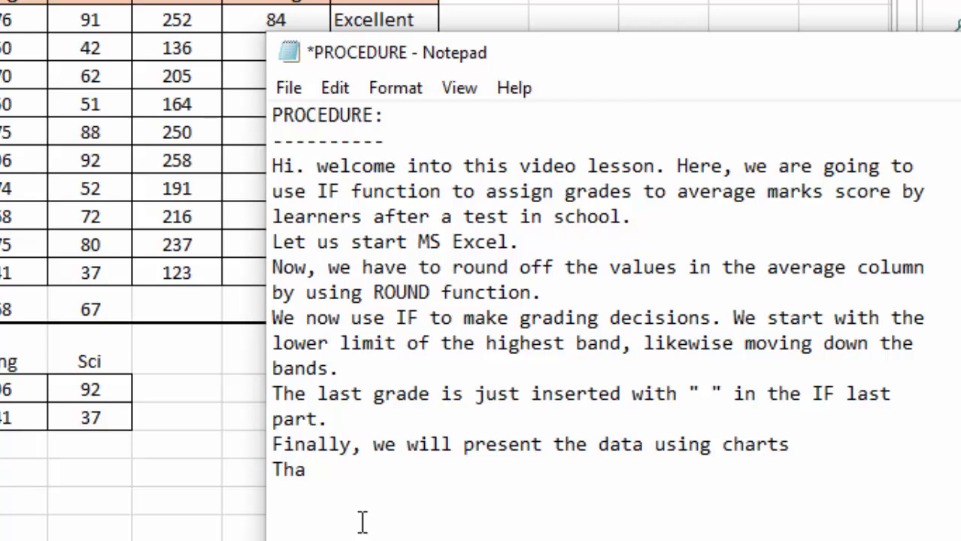
type("t is how ")
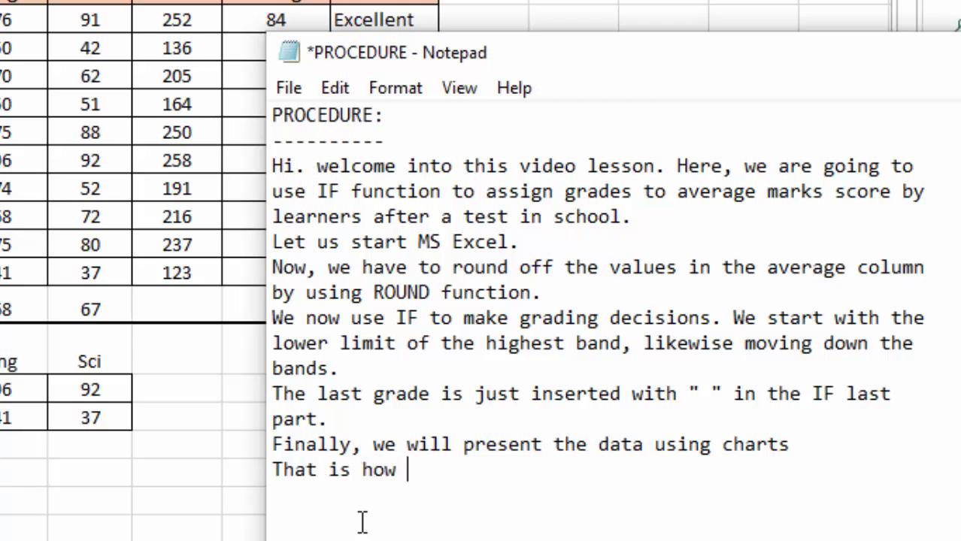
type("simpl")
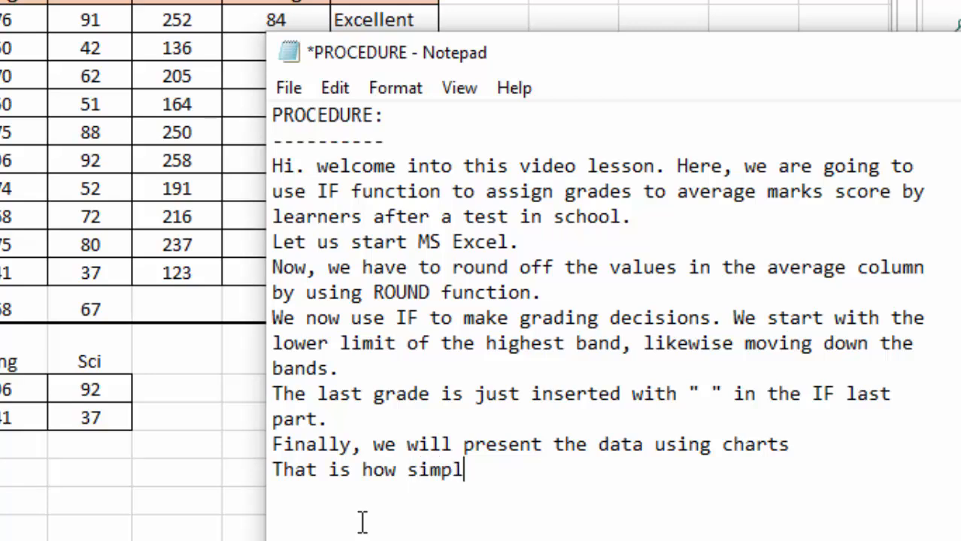
type("e it")
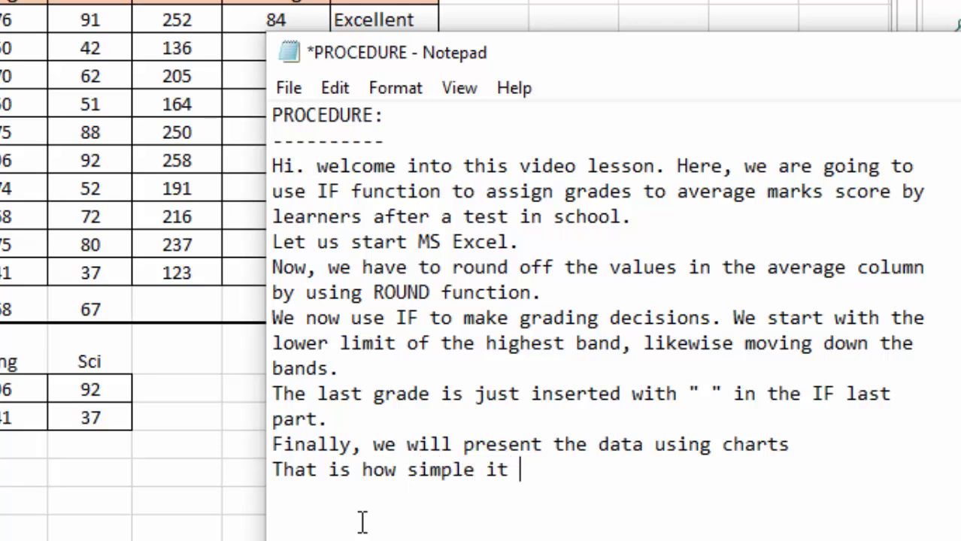
type(" is. Go a")
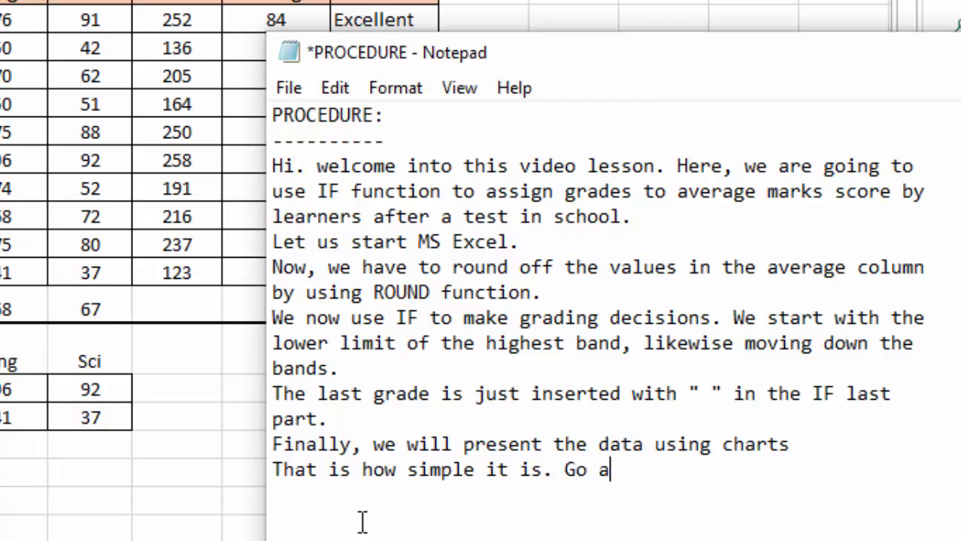
type("head a")
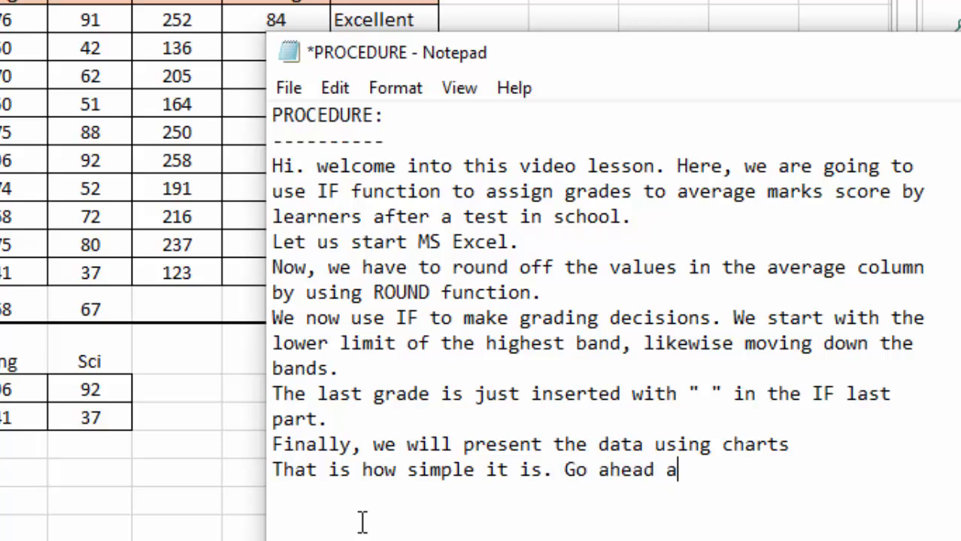
type("nd try ")
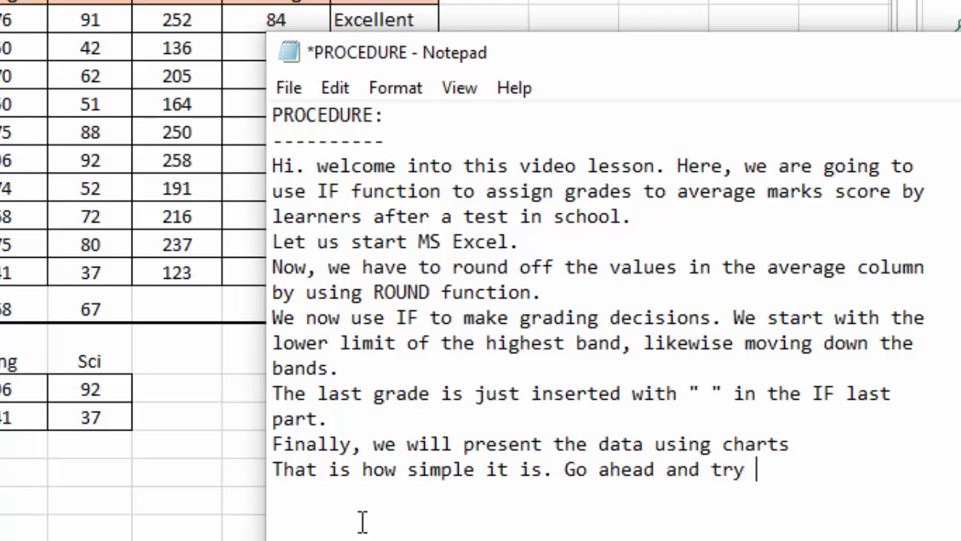
type("it out. ")
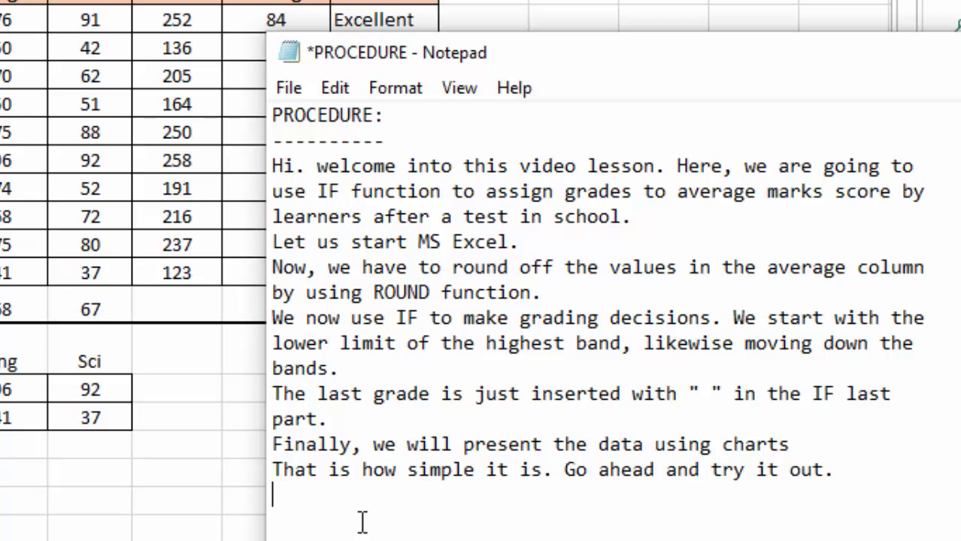
Add the closing line "Byee... see you in the next video." to the PROCEDURE notes
type("Bye")
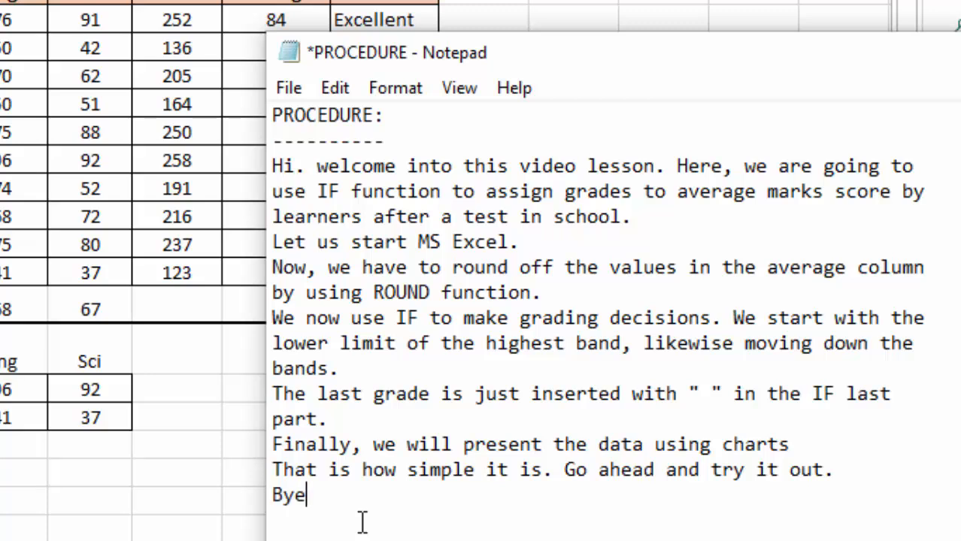
type("e... see you in ")
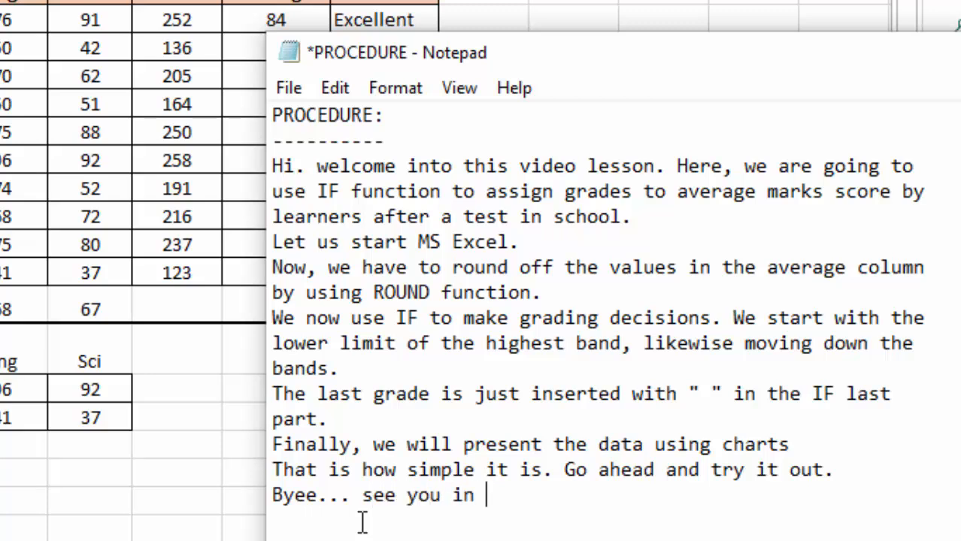
type("the nexrt")
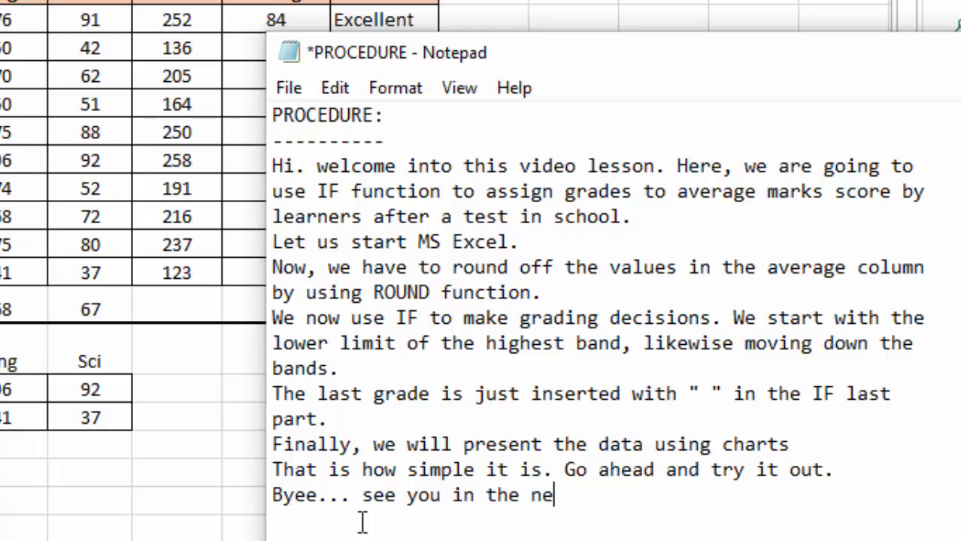
key("BackSpace")
key("BackSpace")
type("t video.")
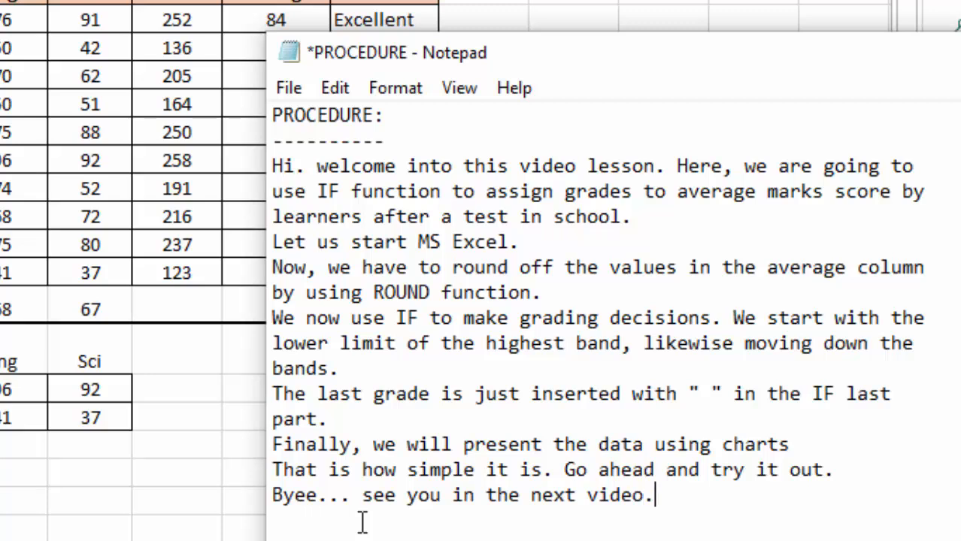